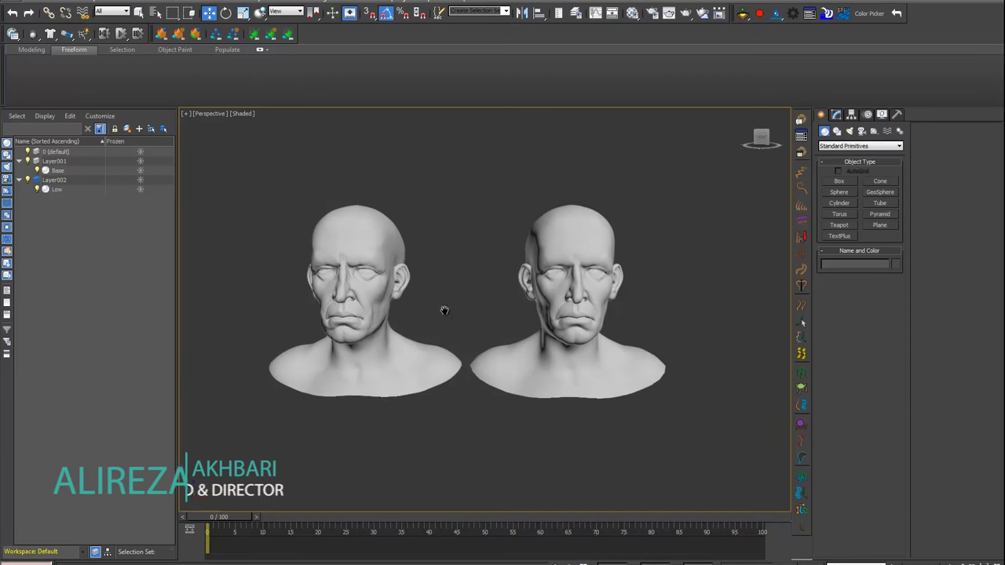
Step: Select the Low head and isolate it so it is the only visible object
scroll(444, 310, "up", 3)
key("F4")
key("F4")
left_click(641, 208)
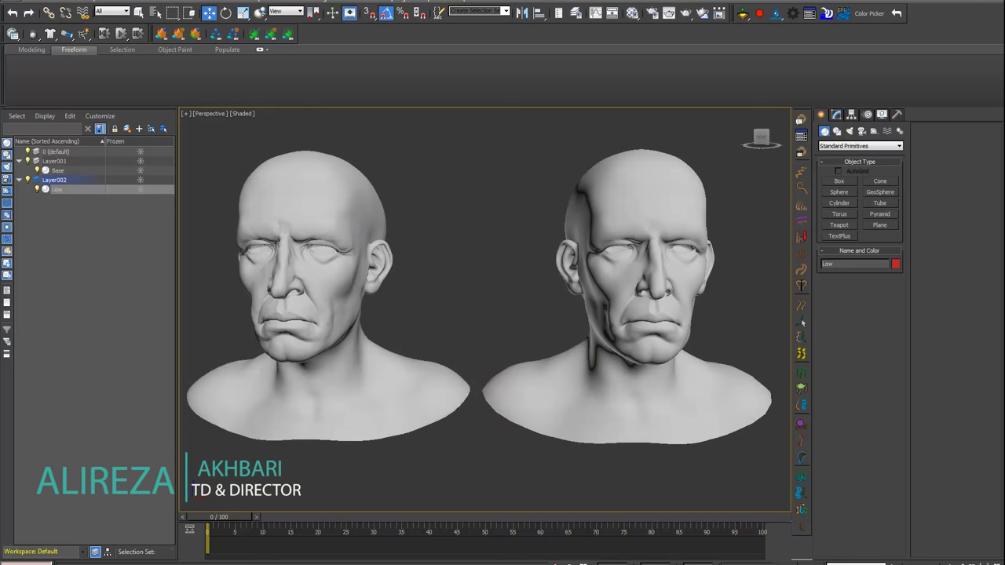
key("alt+h")
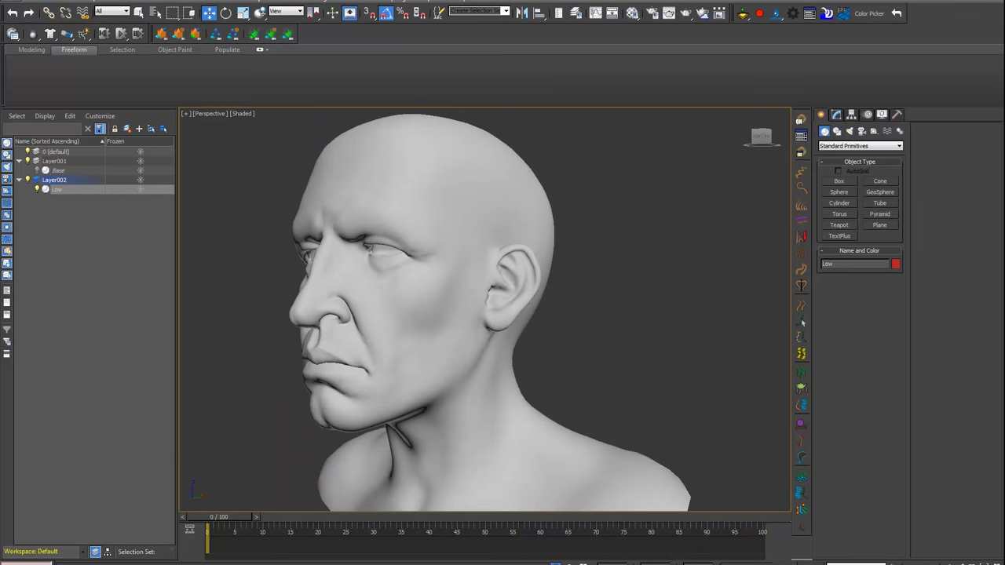
Step: Export the selected Low head as an OBJ file named Low
left_click(10, 3)
mouse_move(36, 151)
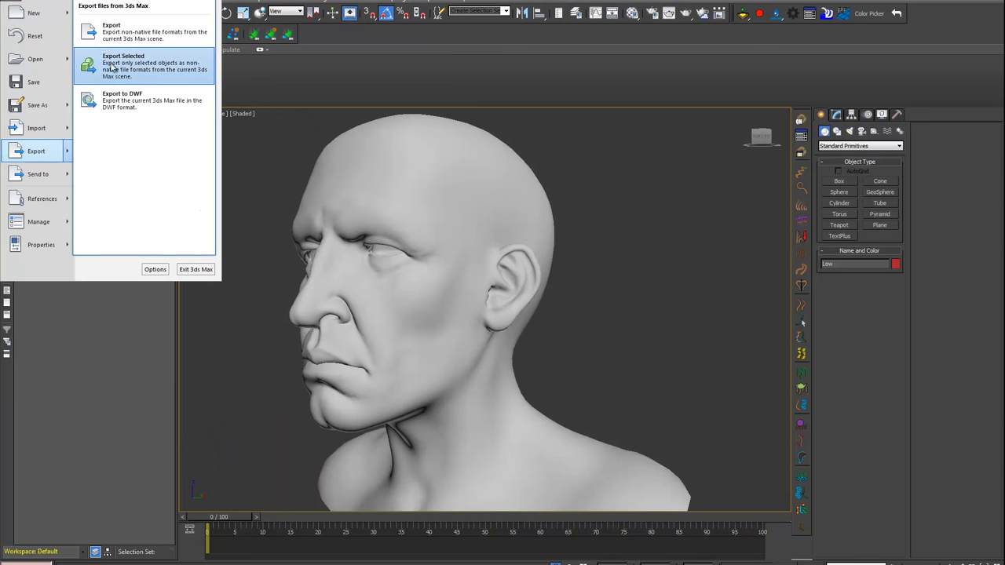
left_click(113, 68)
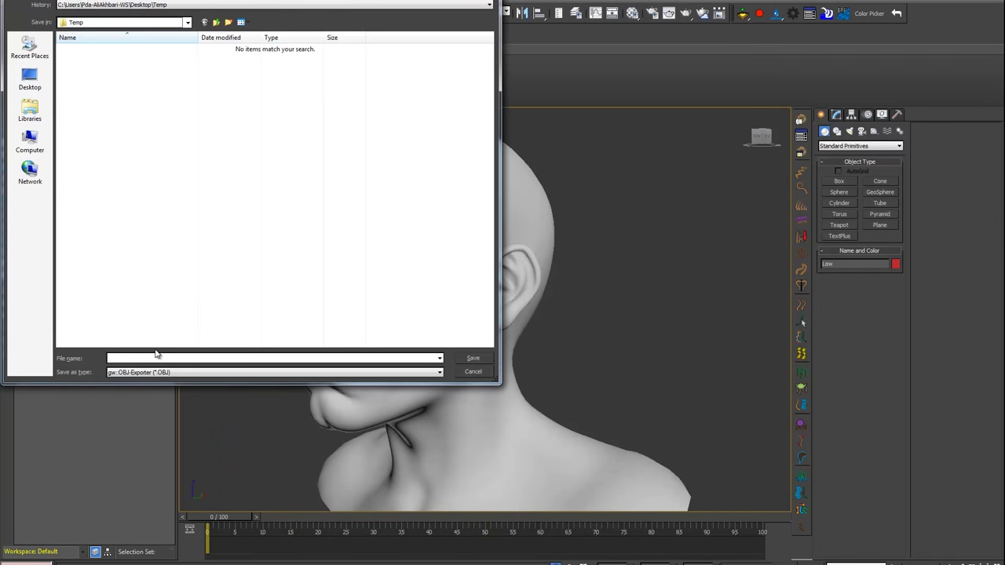
type("Low")
key("Return")
left_click(444, 370)
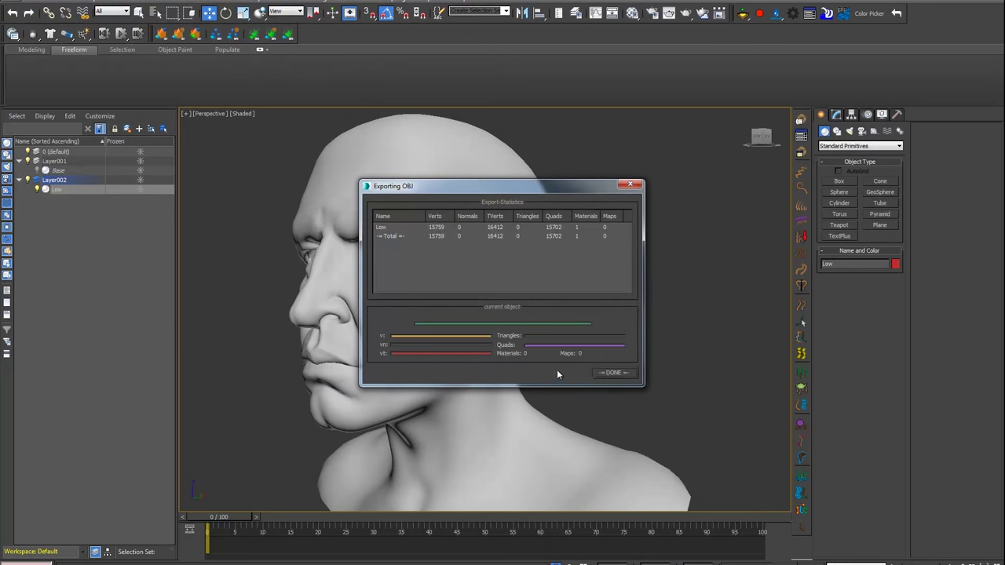
left_click(603, 375)
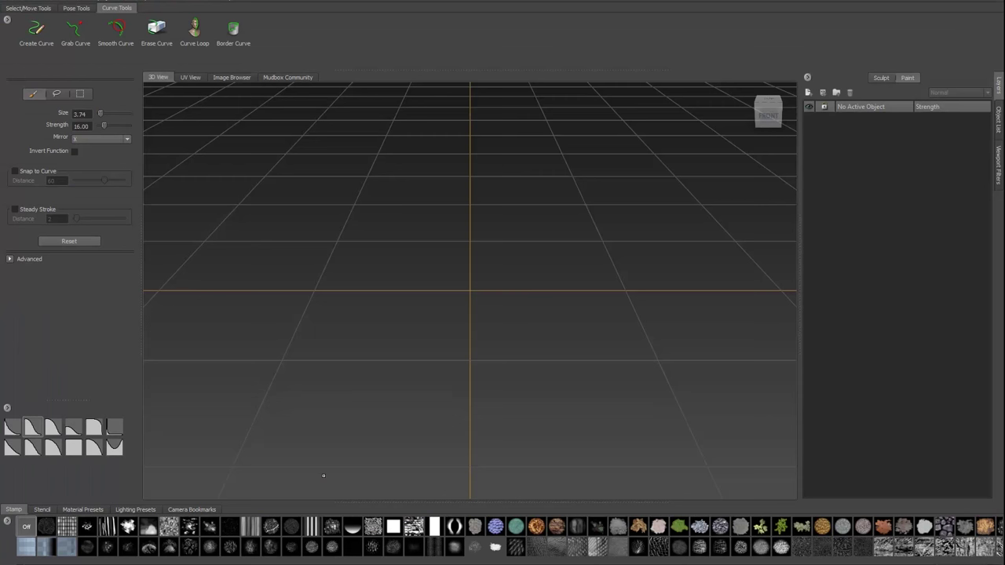
Step: Import the exported Low OBJ mesh into Mudbox
left_click(10, 2)
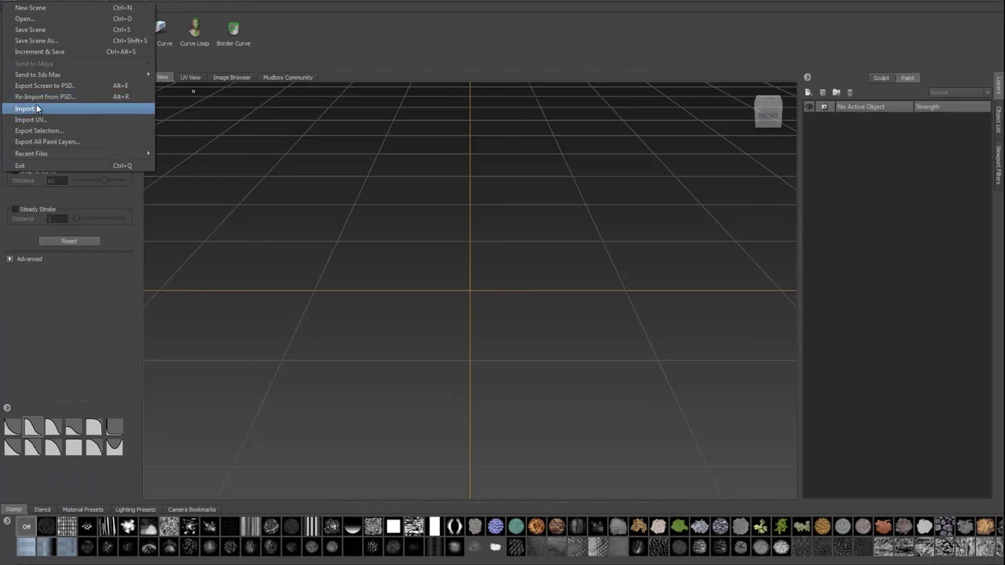
left_click(38, 108)
left_click(292, 88)
double_click(292, 90)
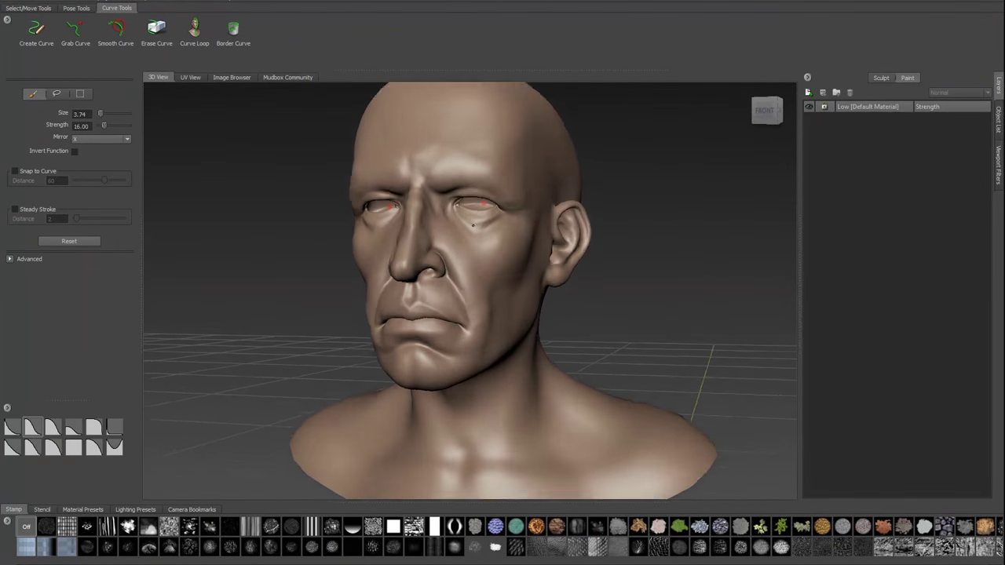
Step: Assign a new material to the head and set its diffuse colour to white
right_click(506, 131)
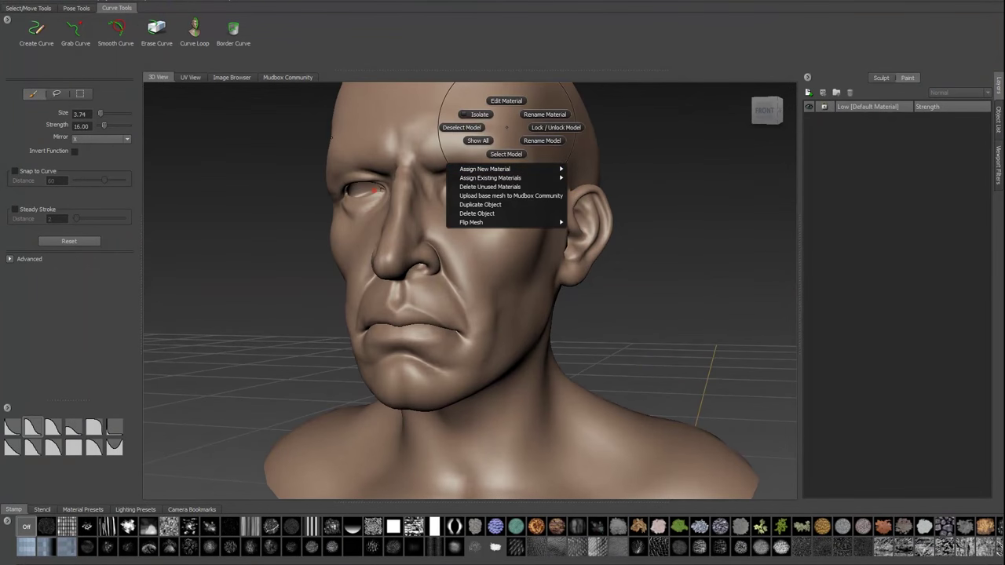
mouse_move(484, 169)
left_click(589, 168)
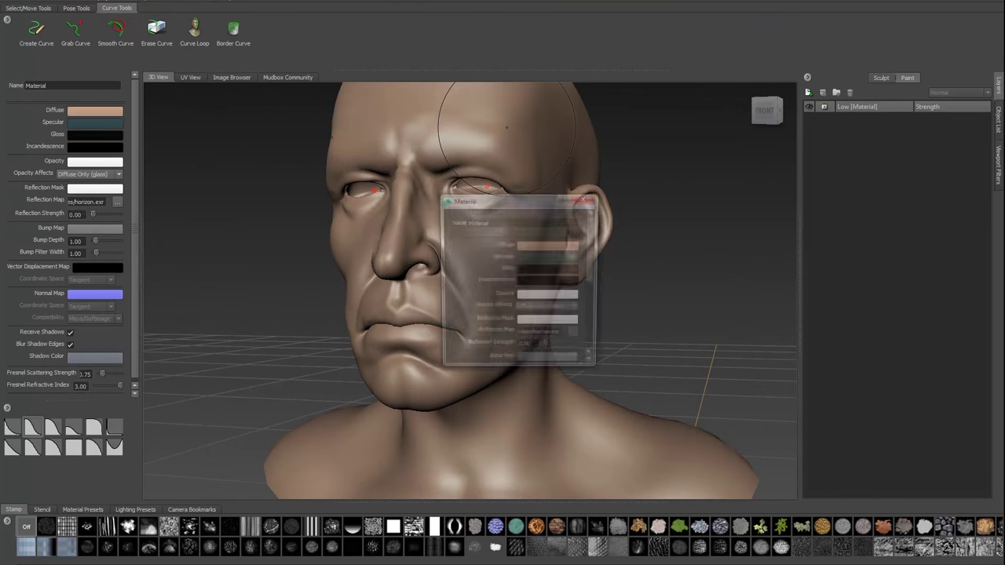
left_click(542, 248)
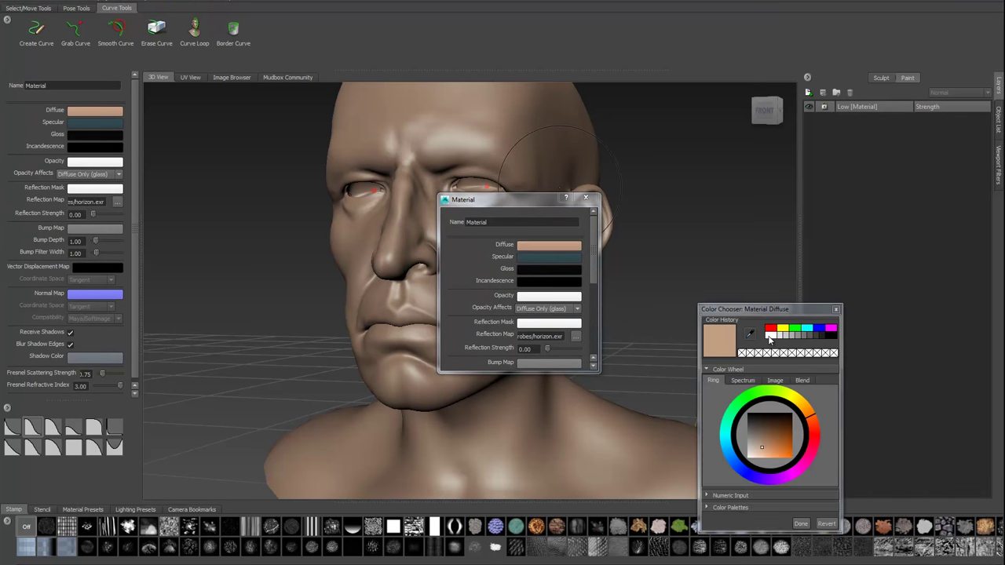
left_click(769, 336)
left_click(799, 521)
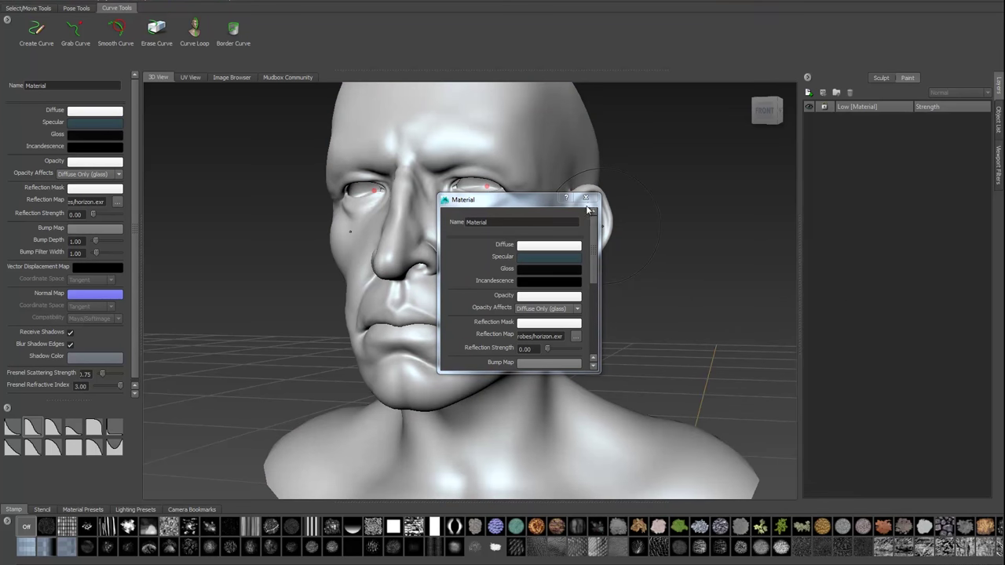
left_click(585, 198)
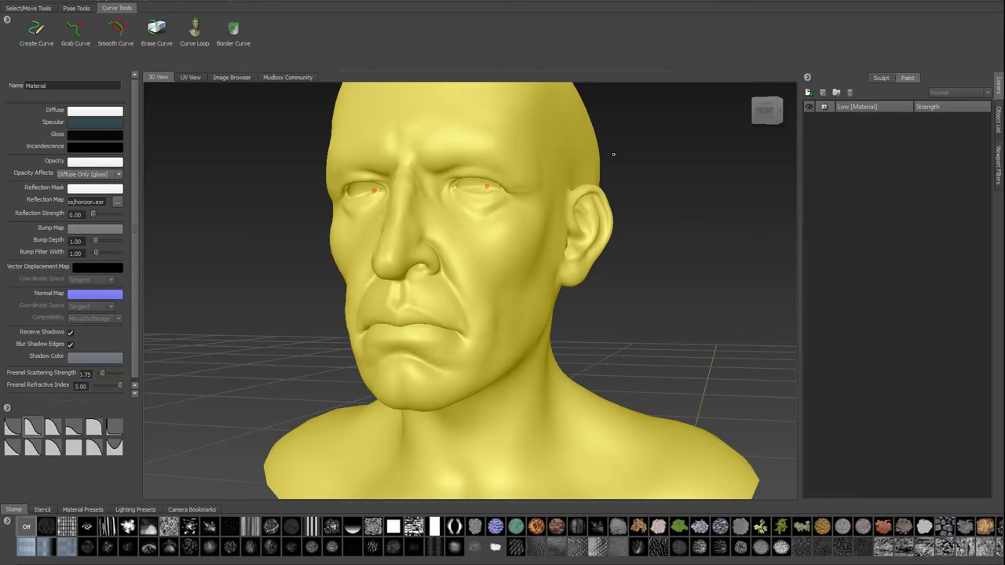
Step: Create Paint Layer 1 on the head with the paint brush, using 32-bit OpenEXR format
left_click(710, 161)
left_click(505, 134)
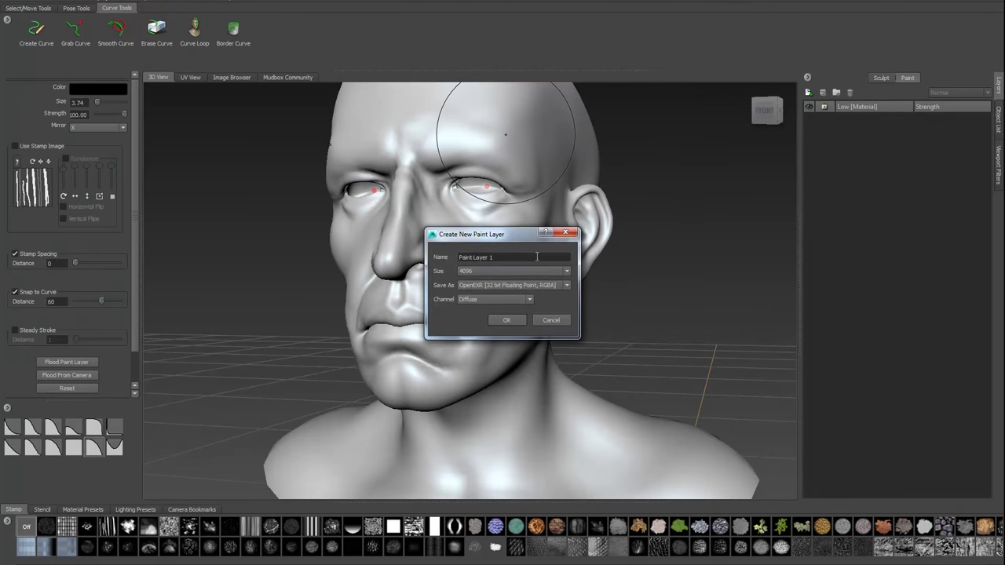
left_click(514, 285)
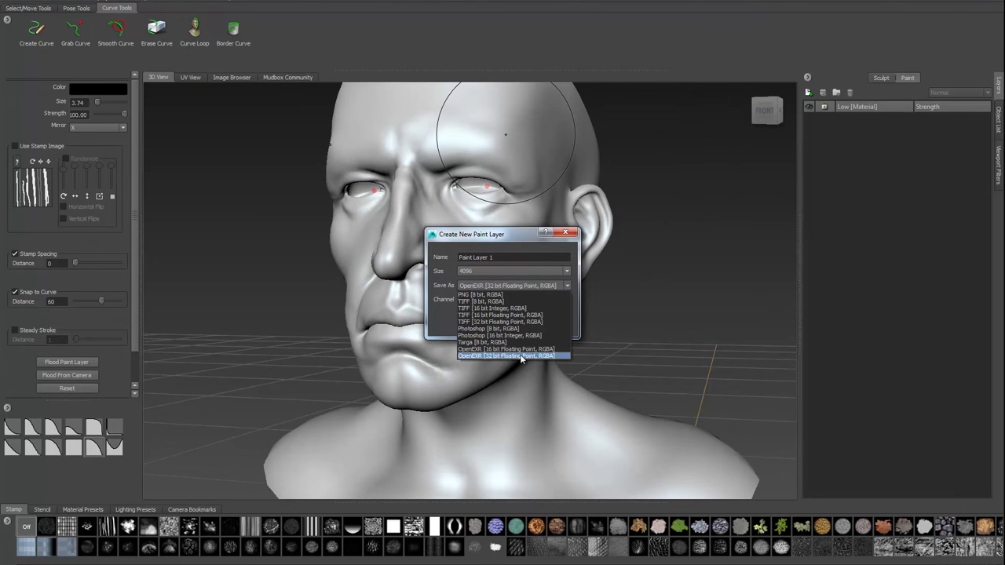
left_click(521, 358)
left_click(518, 321)
Step: Zoom in on the brows, shrink the brush, undo test strokes, and enable the hair stamp
left_click_drag(534, 191, 503, 259, "alt")
right_click_drag(504, 259, 504, 309, "alt")
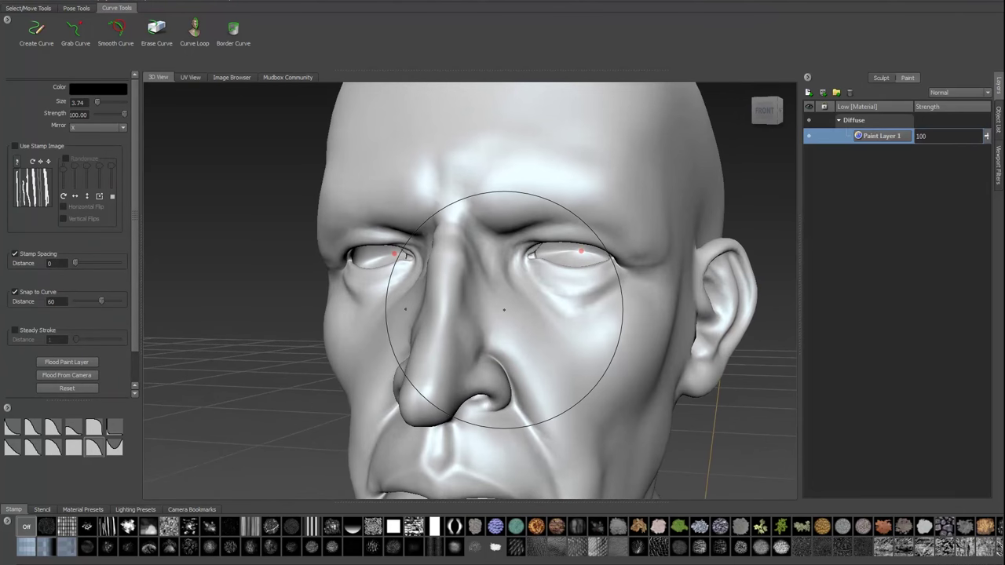
mouse_move(504, 309)
left_mouse_down()
mouse_move(489, 225)
mouse_move(515, 180)
mouse_move(496, 206)
left_mouse_up()
key("ctrl+z")
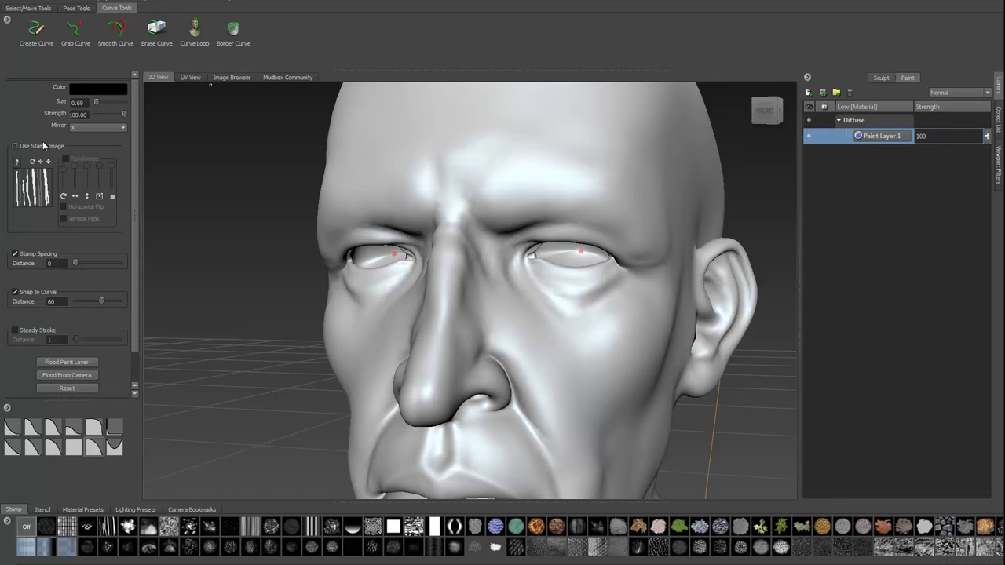
left_click(44, 146)
Step: Paint hair-stamp strokes at the outer tail, inner end and top of the eyebrows
mouse_move(365, 172)
left_mouse_down("alt")
mouse_move(443, 200)
mouse_move(515, 206)
mouse_move(494, 200)
left_mouse_up("alt")
mouse_move(396, 216)
left_mouse_down()
mouse_move(462, 199)
mouse_move(535, 227)
mouse_move(408, 212)
mouse_move(342, 237)
mouse_move(353, 220)
mouse_move(418, 209)
mouse_move(440, 191)
mouse_move(511, 187)
mouse_move(400, 192)
mouse_move(345, 208)
left_mouse_up()
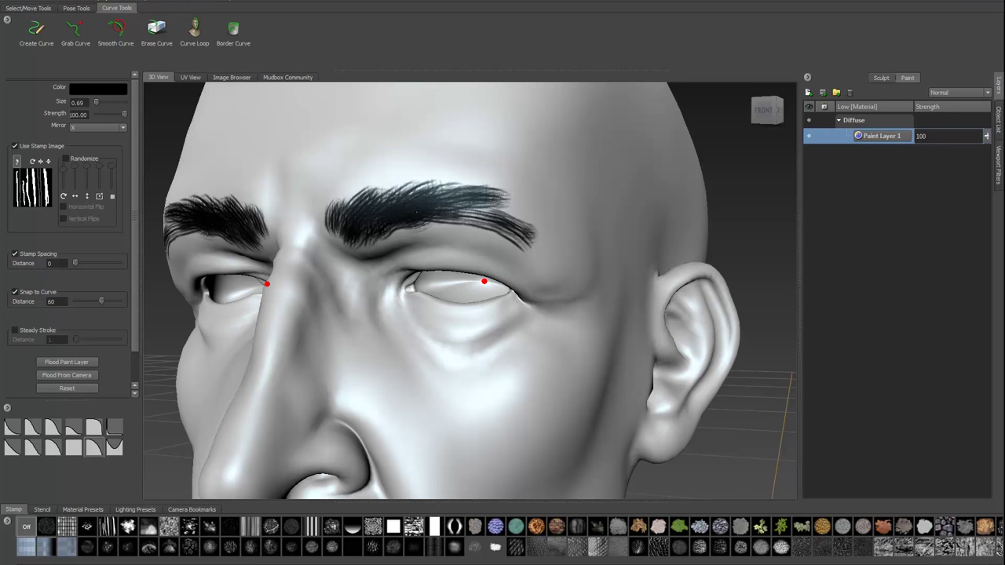
mouse_move(424, 200)
left_mouse_down()
mouse_move(541, 236)
mouse_move(550, 195)
mouse_move(565, 196)
left_mouse_up()
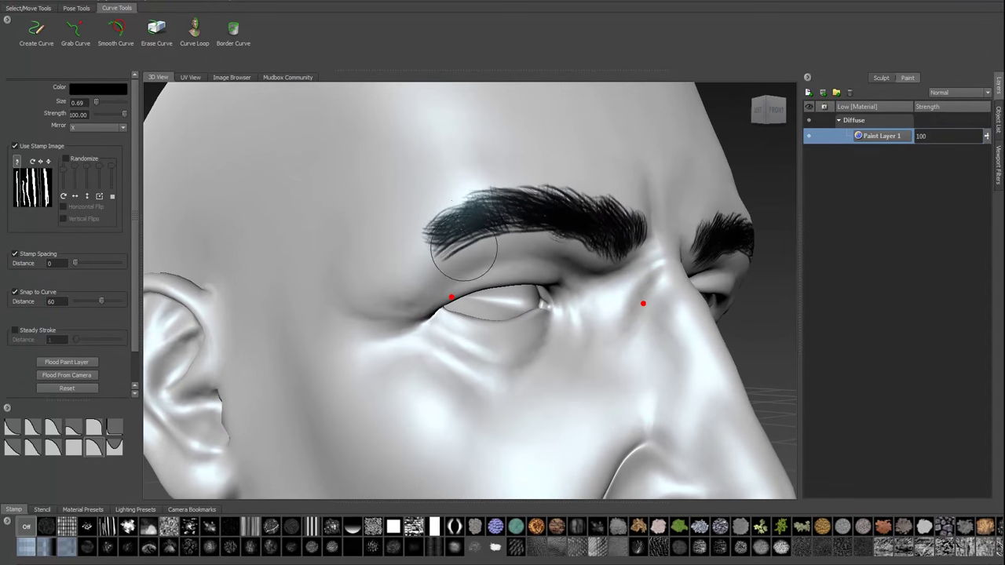
left_click_drag(463, 218, 401, 274)
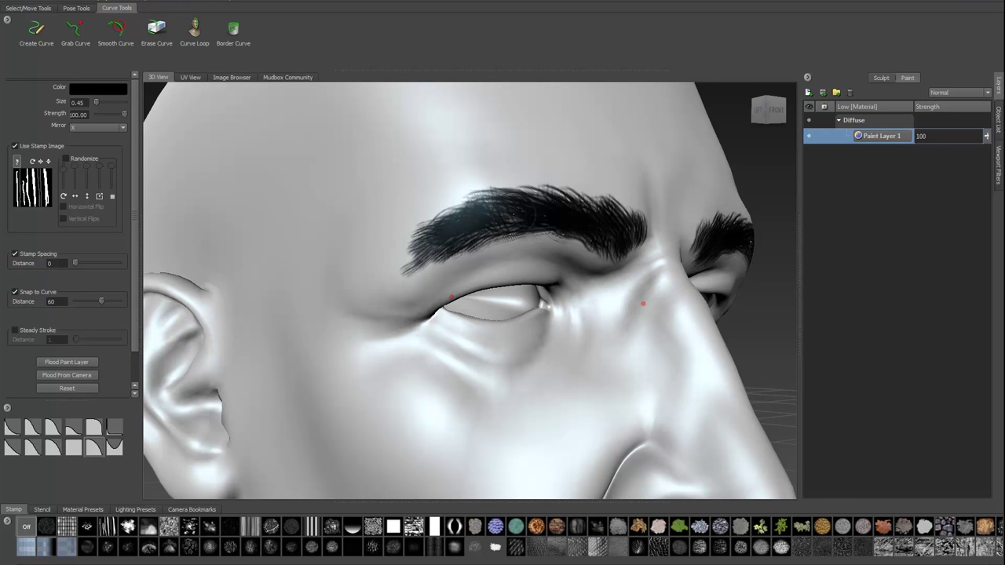
left_click_drag(550, 299, 471, 283, "alt")
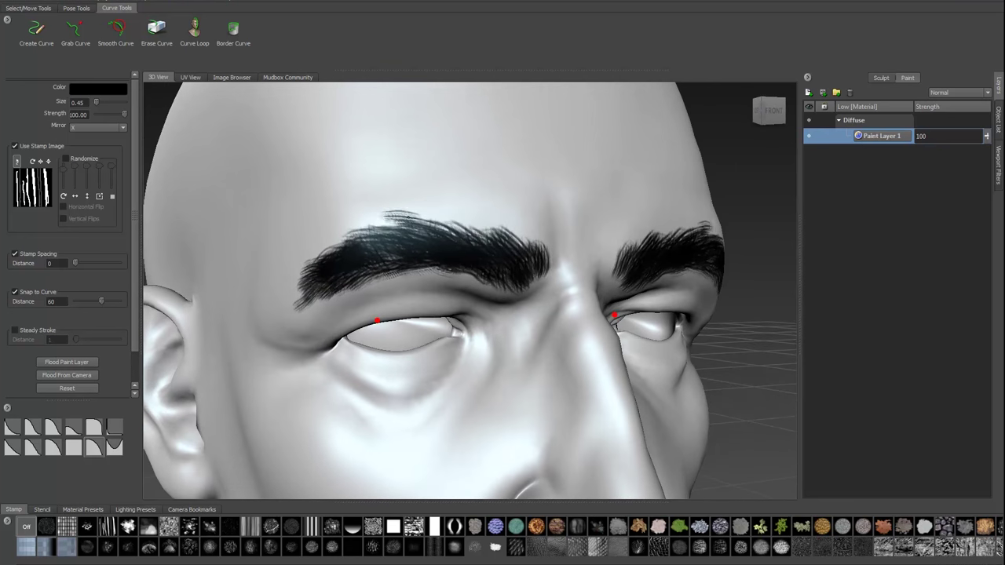
left_click_drag(381, 223, 419, 216)
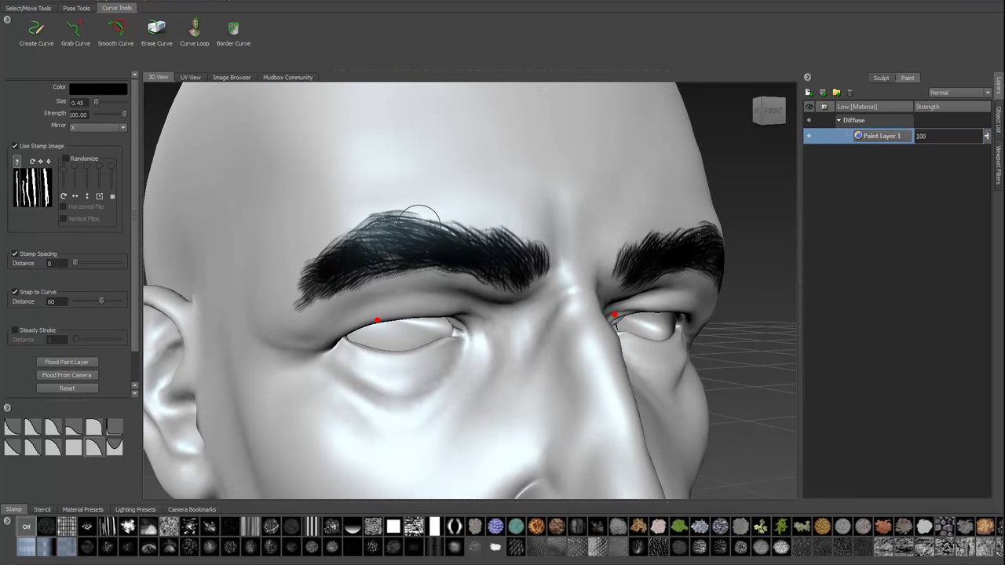
key("space")
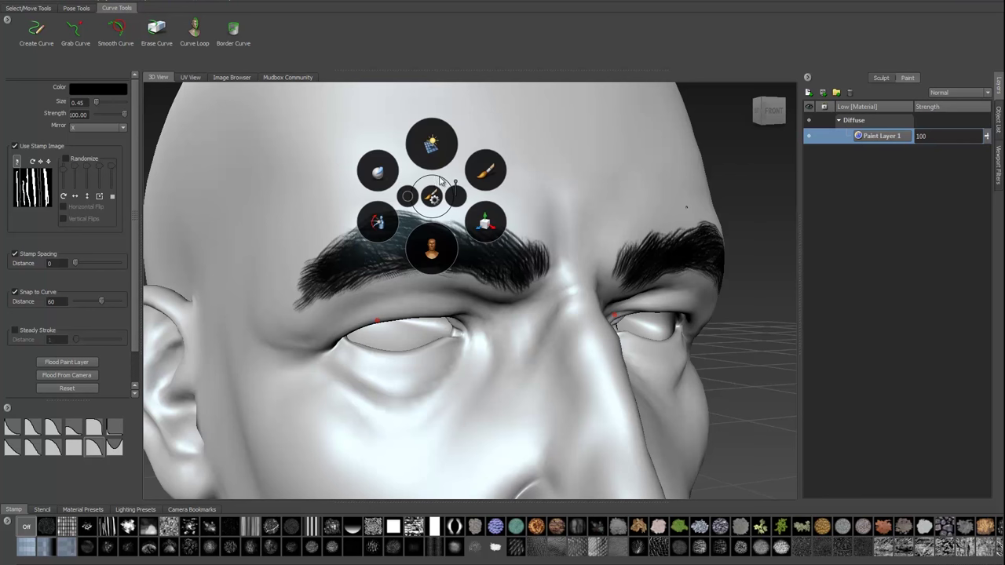
mouse_move(433, 196)
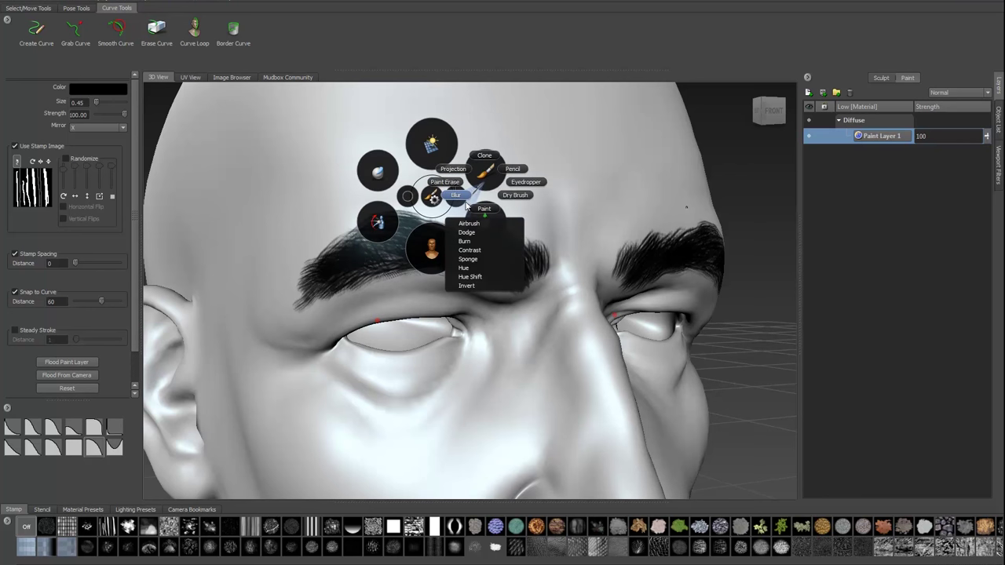
Step: Switch to the Paint Erase brush with the hair stamp image enabled
left_click(469, 224)
key("space")
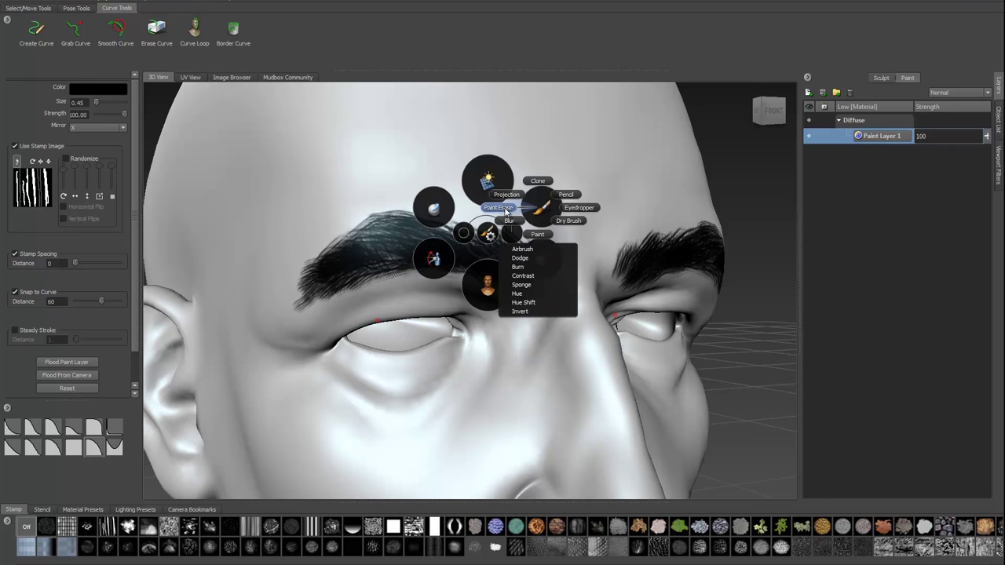
left_click(505, 209)
left_click(45, 134)
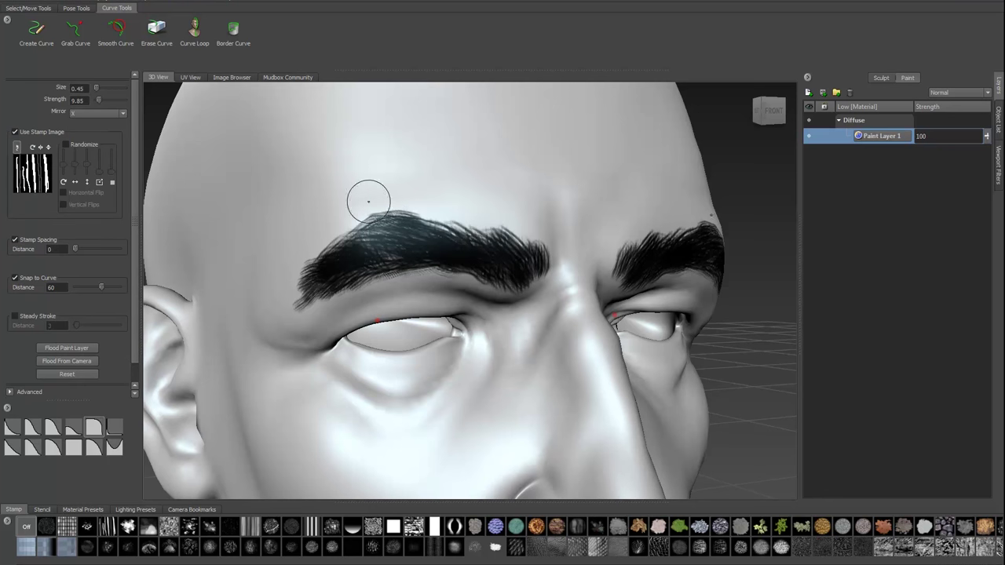
left_click_drag(369, 197, 427, 214, "alt")
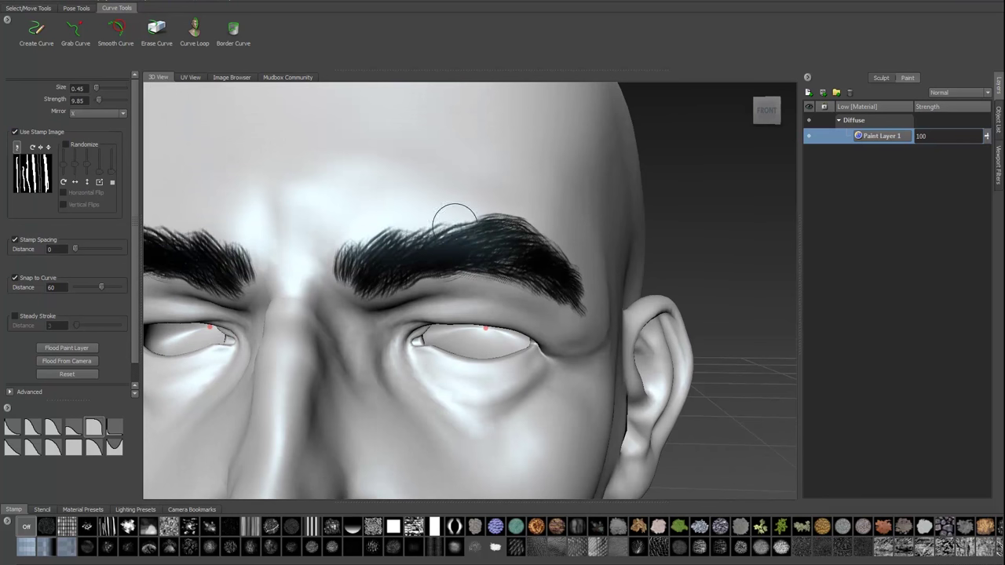
Step: Erase along the upper edge of the right eyebrow to soften it
left_click_drag(471, 229, 382, 234)
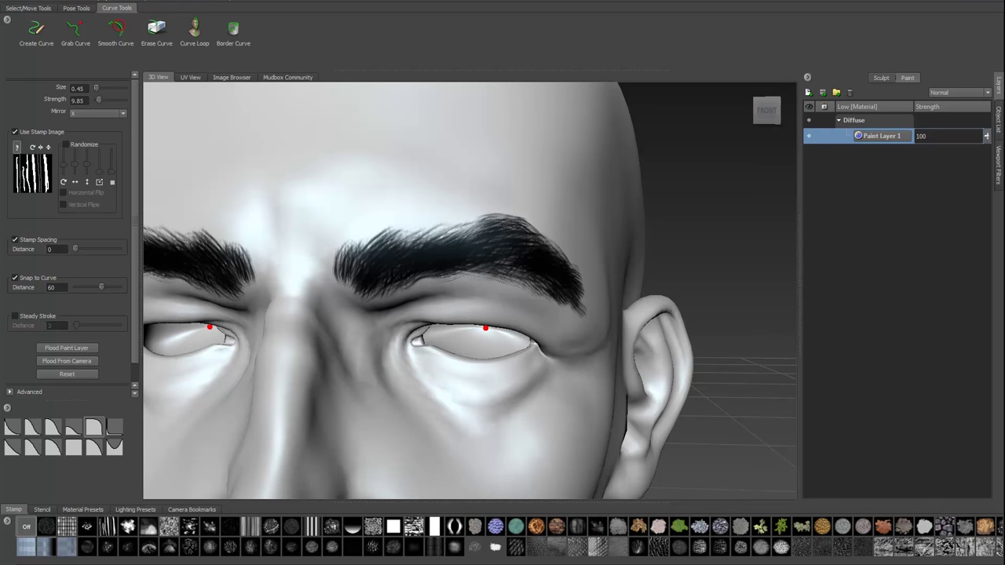
left_click_drag(574, 314, 534, 314, "alt")
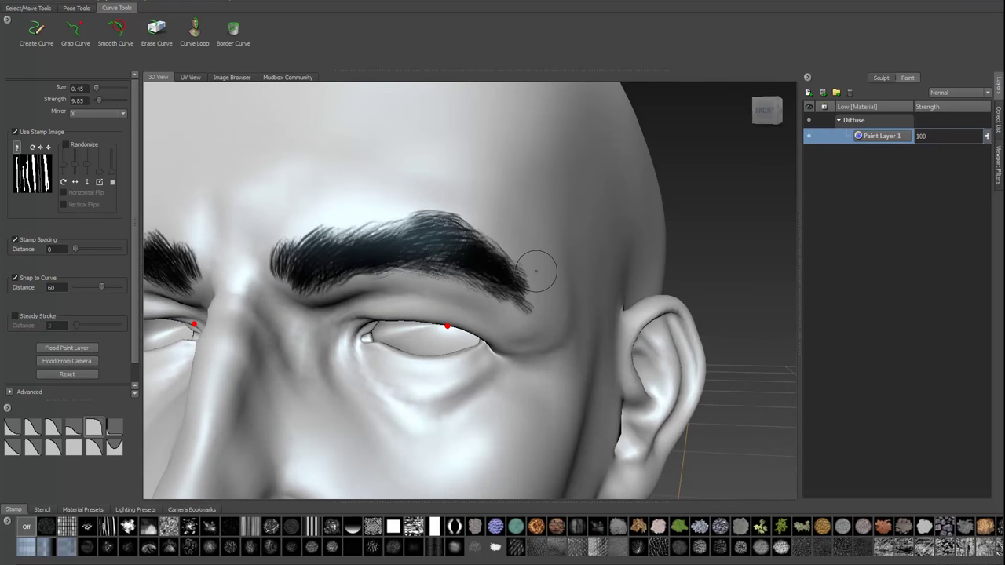
right_click_drag(536, 271, 600, 273)
left_click(807, 92)
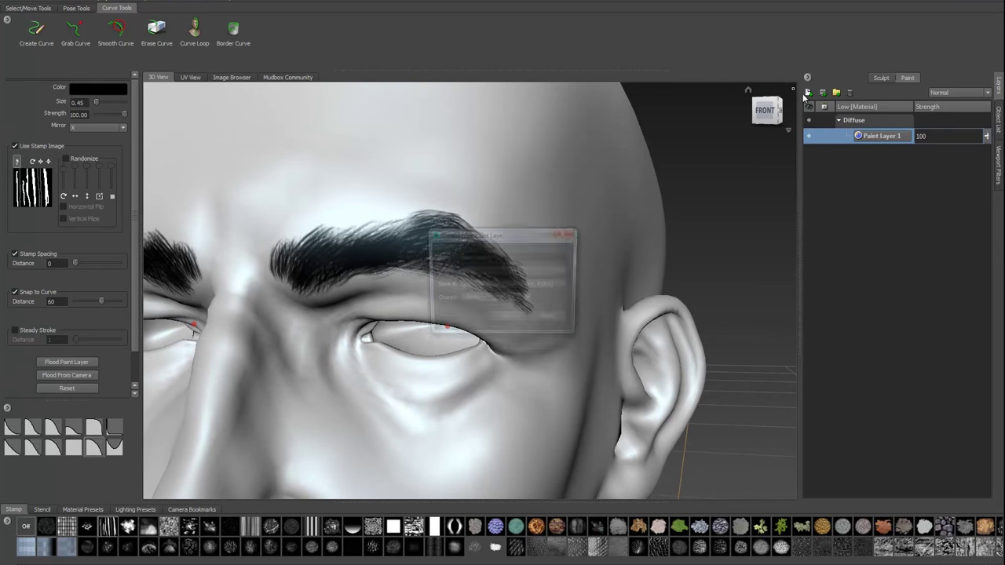
Step: Create Paint Layer 2 and add hairs at the brows' inner ends and right brow's lower edge
left_click(505, 319)
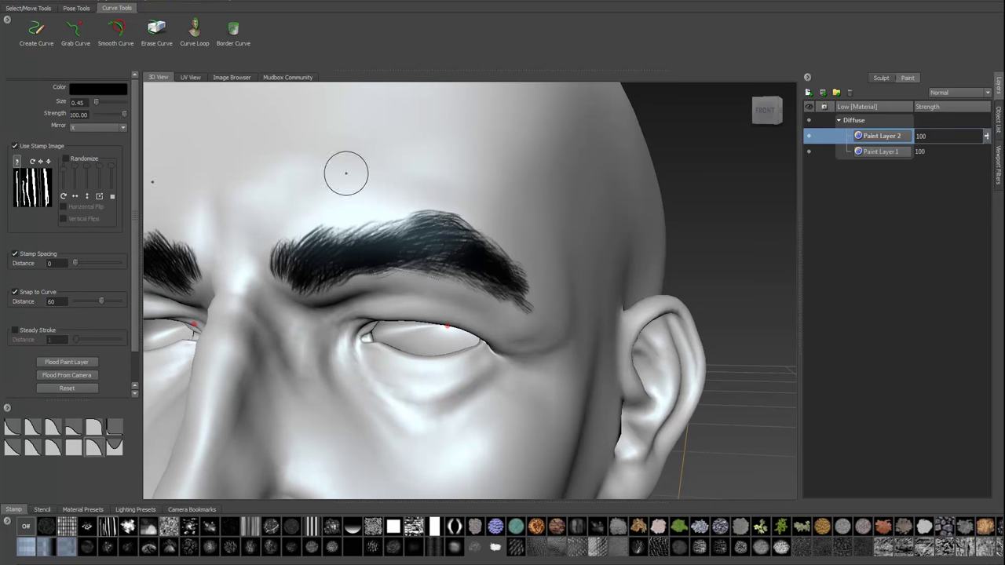
left_click_drag(310, 234, 268, 259)
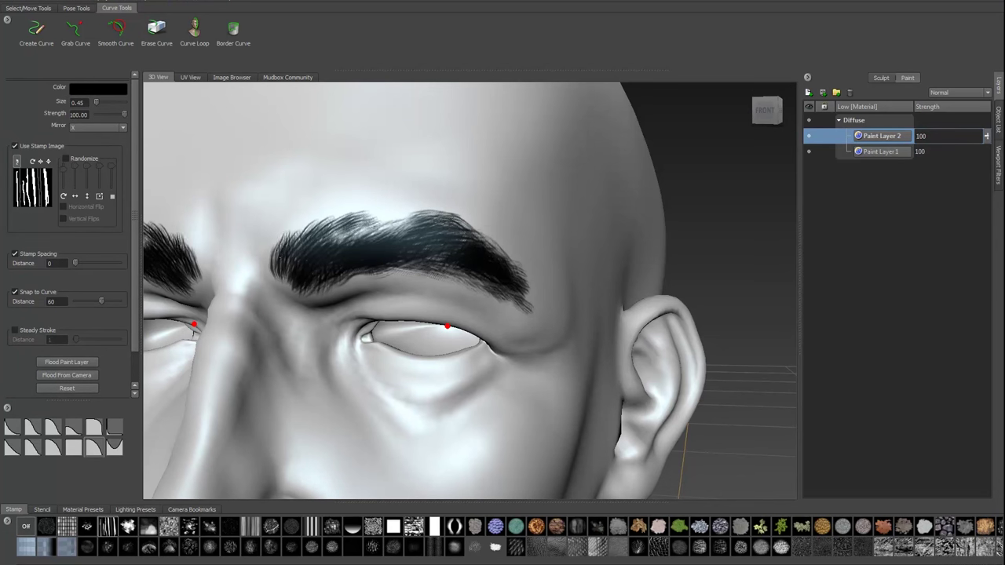
mouse_move(310, 286)
left_mouse_down()
mouse_move(440, 276)
mouse_move(543, 330)
mouse_move(494, 239)
mouse_move(448, 204)
mouse_move(391, 206)
left_mouse_up()
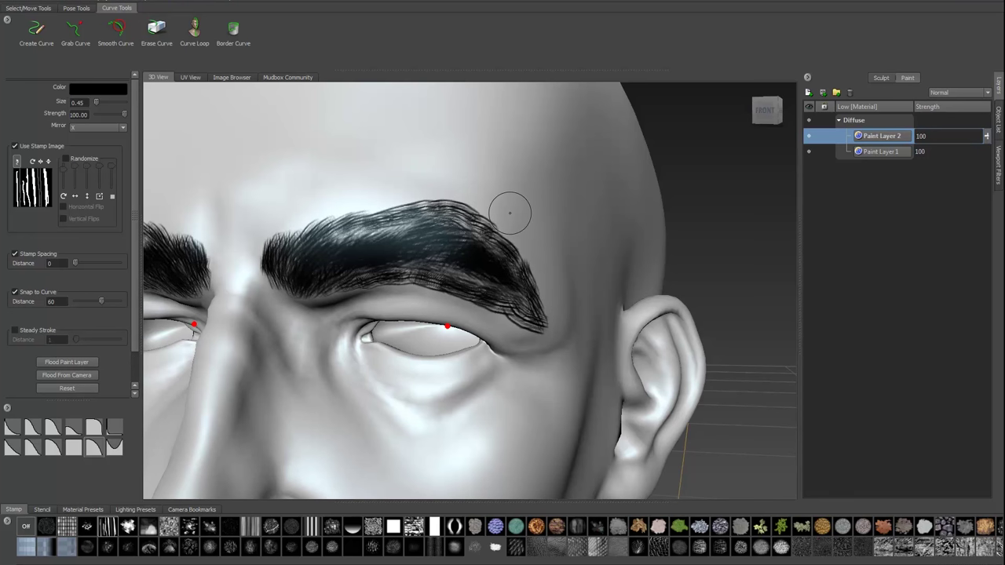
right_click_drag(504, 213, 584, 193, "ctrl+shift")
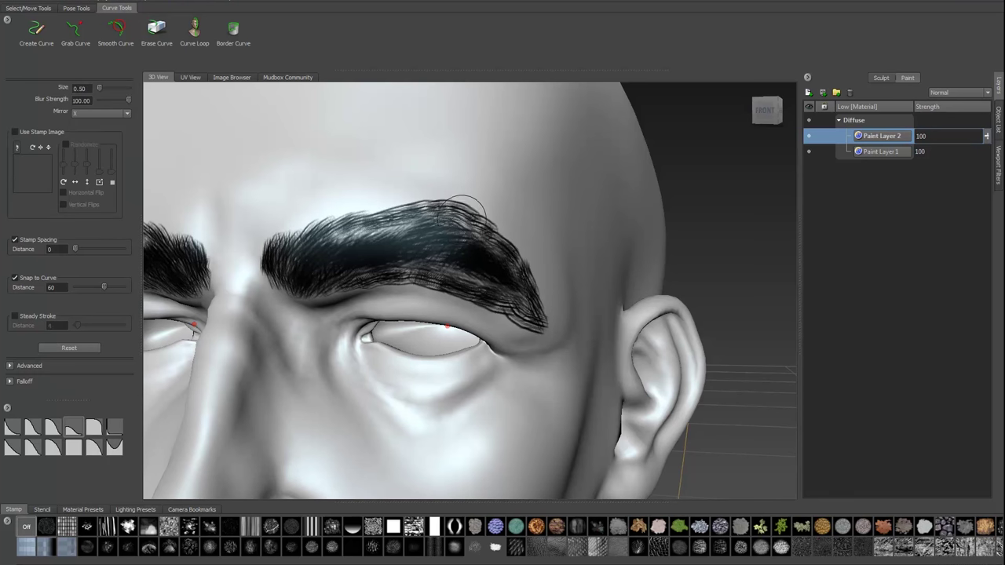
Step: Blur the right eyebrow's upper, lower and outer edges and tail, then turn on flat lighting
mouse_move(463, 211)
left_mouse_down()
mouse_move(396, 210)
mouse_move(267, 248)
left_mouse_up()
mouse_move(274, 287)
left_mouse_down()
mouse_move(439, 279)
mouse_move(533, 322)
mouse_move(518, 251)
left_mouse_up()
mouse_move(471, 211)
left_mouse_down()
mouse_move(510, 240)
mouse_move(541, 306)
left_mouse_up()
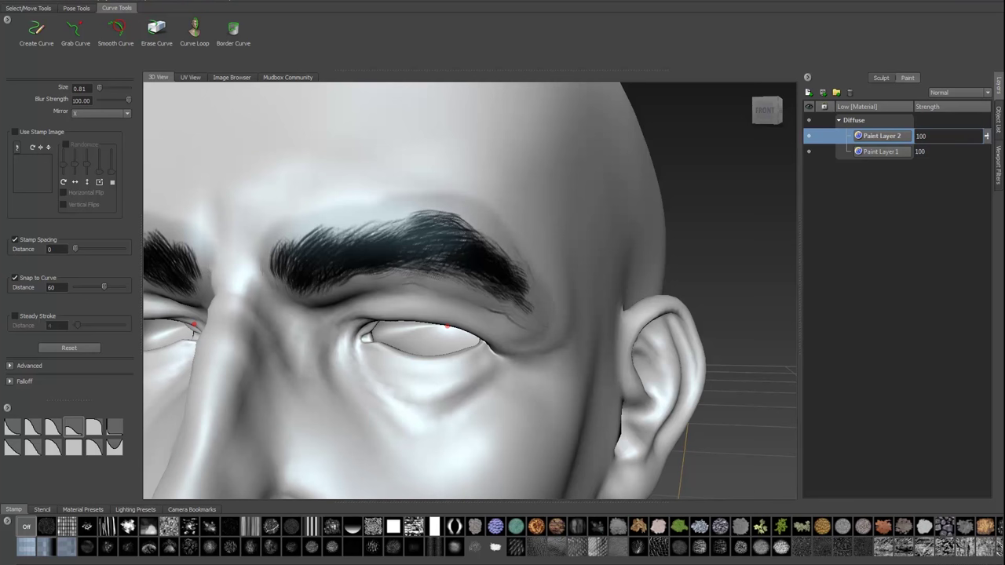
left_click_drag(447, 283, 533, 339)
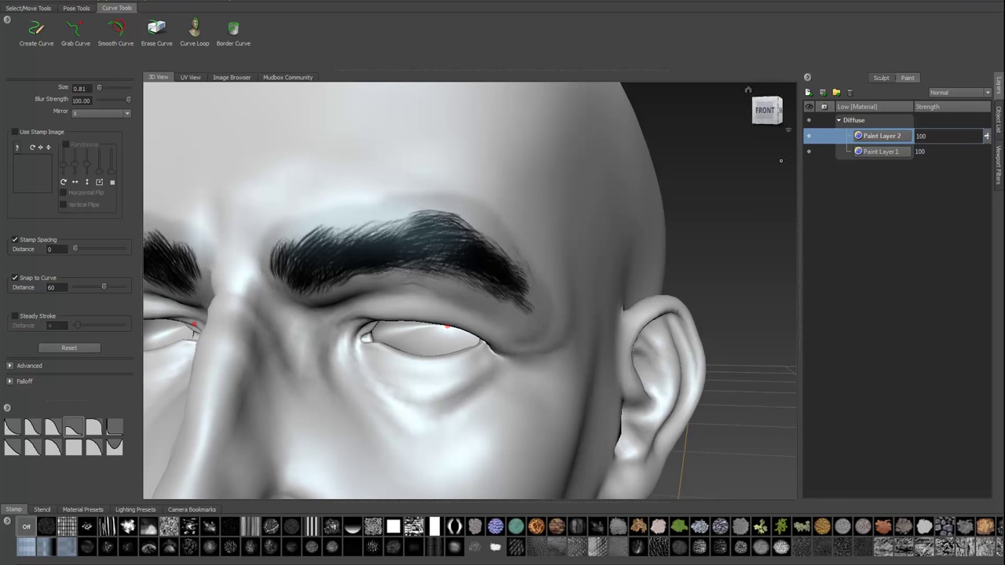
left_click_drag(690, 211, 727, 217, "alt")
right_click_drag(708, 203, 672, 183)
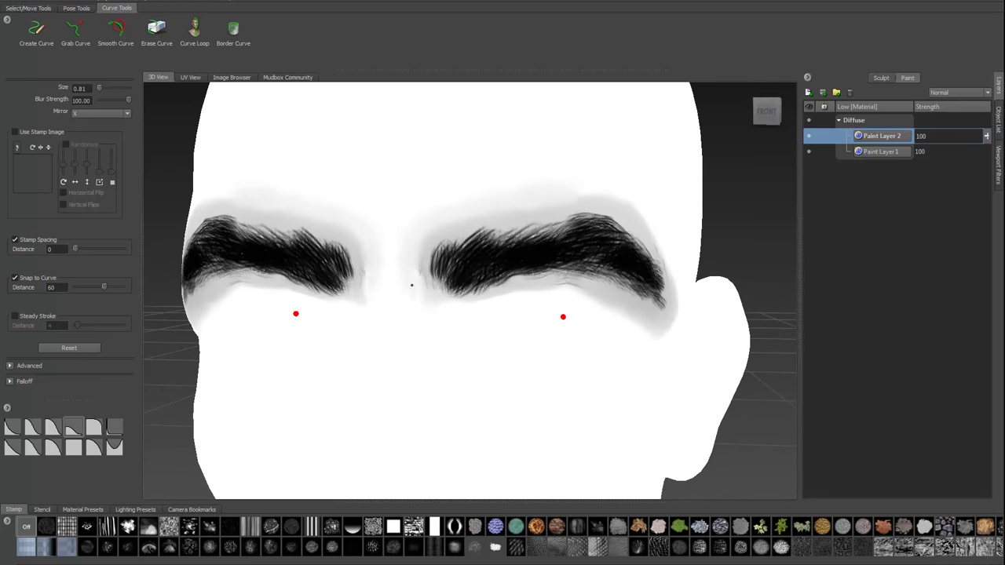
Step: Add a faint blur stroke past the right brow's tail and restore default shaded lighting
left_click_drag(505, 287, 533, 180, "alt")
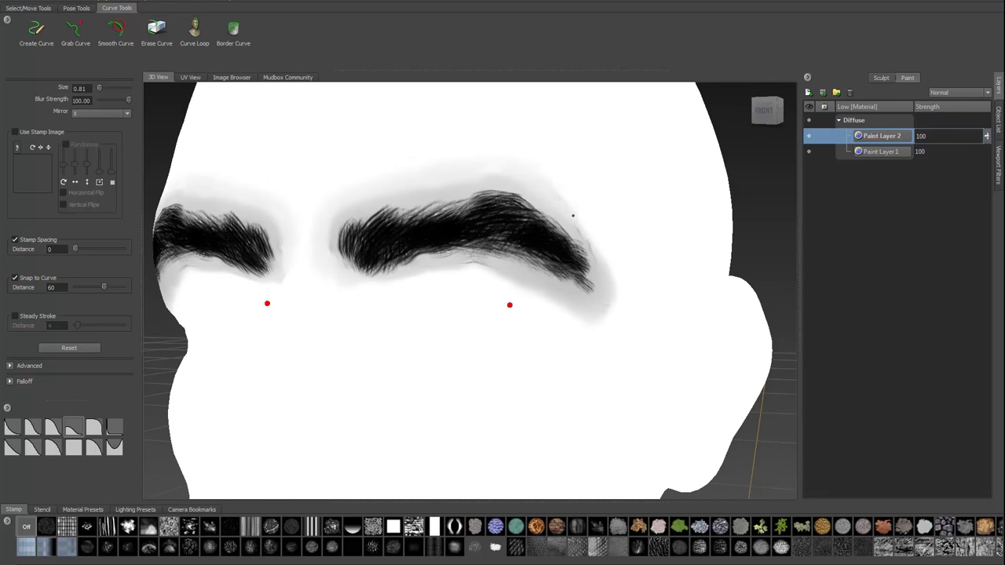
mouse_move(584, 231)
left_mouse_down()
mouse_move(614, 300)
mouse_move(591, 316)
left_mouse_up()
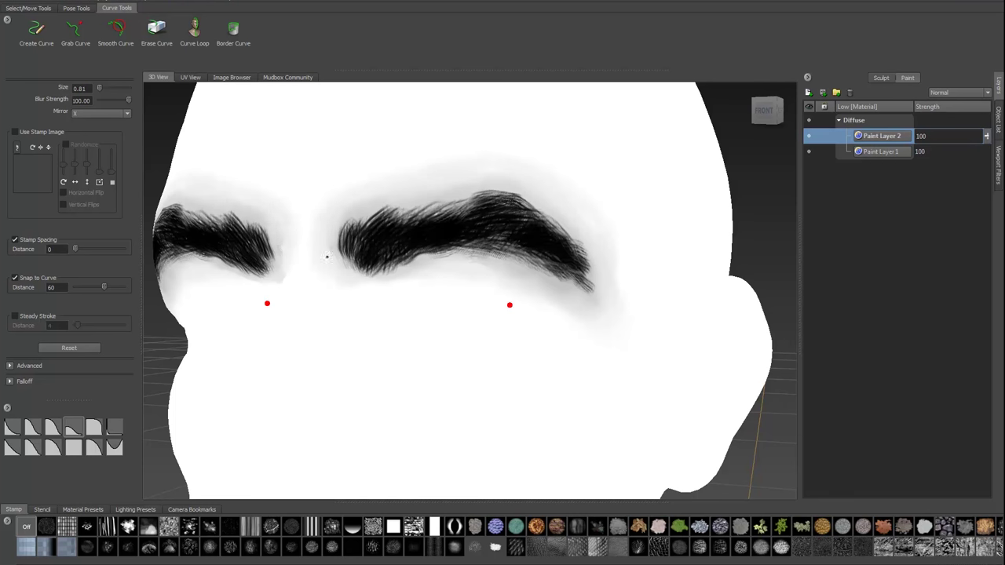
mouse_move(395, 189)
left_mouse_down("alt")
mouse_move(547, 168)
mouse_move(539, 212)
left_mouse_up("alt")
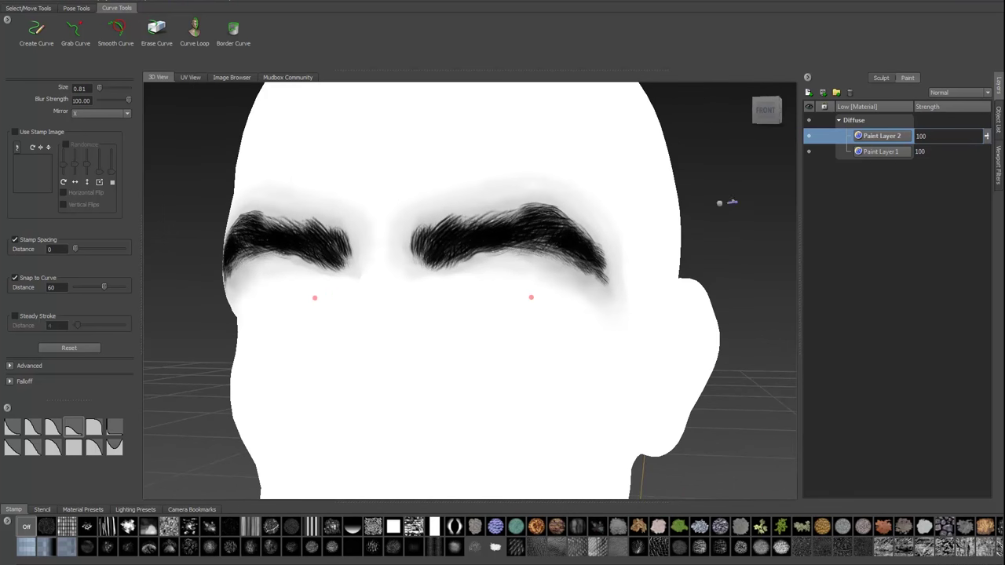
right_click(719, 203)
left_click(703, 188)
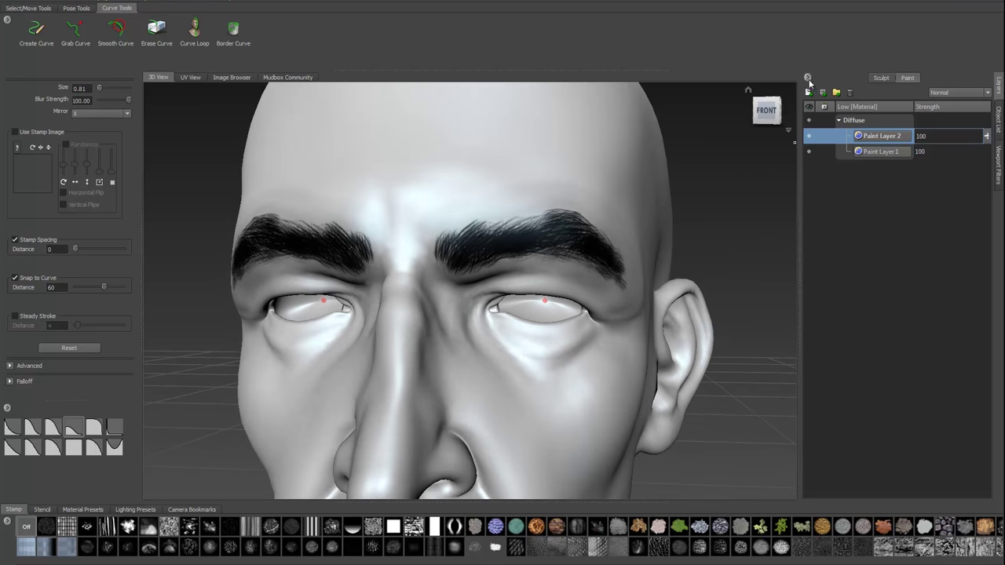
left_click(808, 78)
left_click(868, 162)
Step: Export Paint Layer 2 as a 32-bit OpenEXR file named 01 into Desktop > Temp
right_click(869, 136)
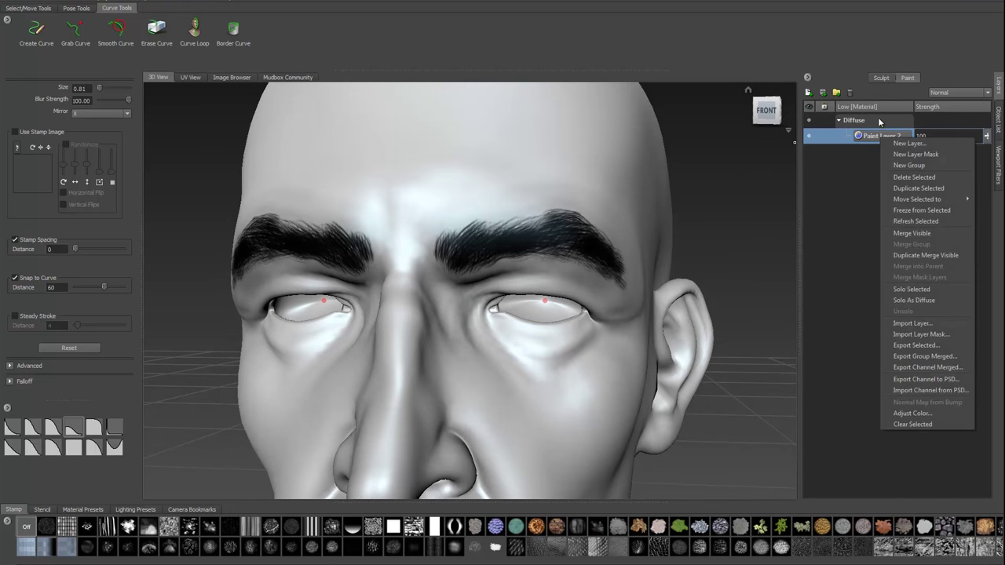
left_click(912, 346)
left_click(332, 382)
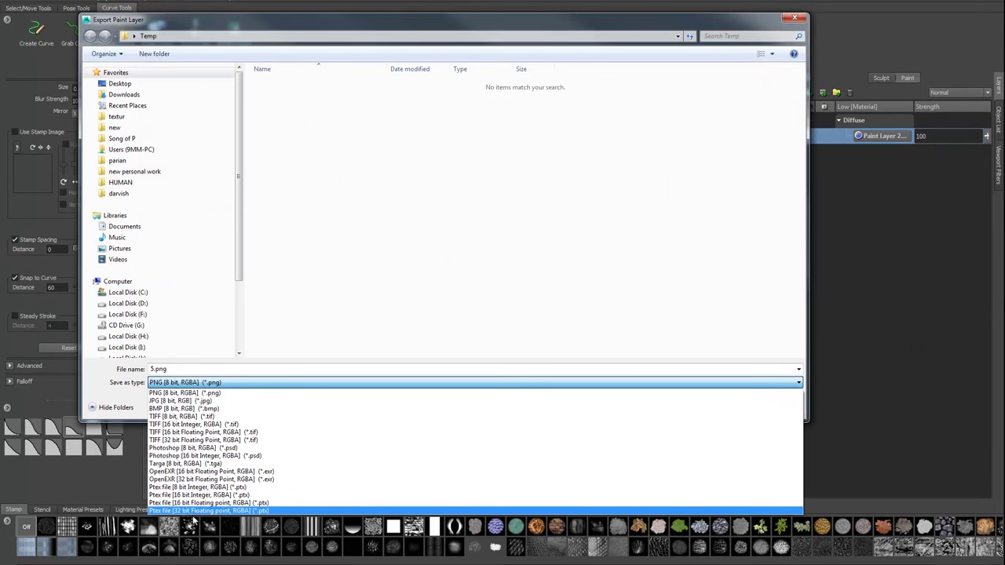
left_click(212, 479)
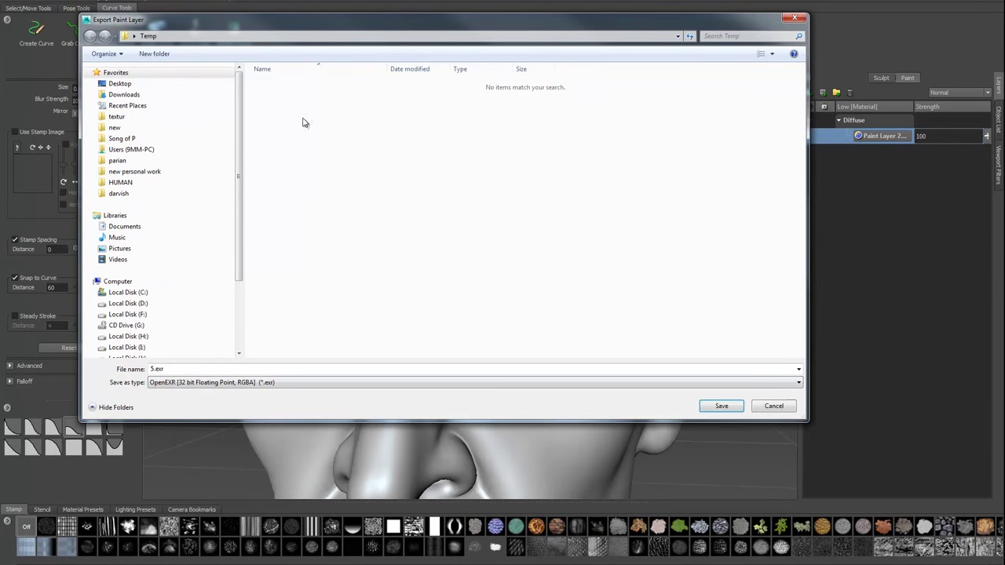
left_click(120, 83)
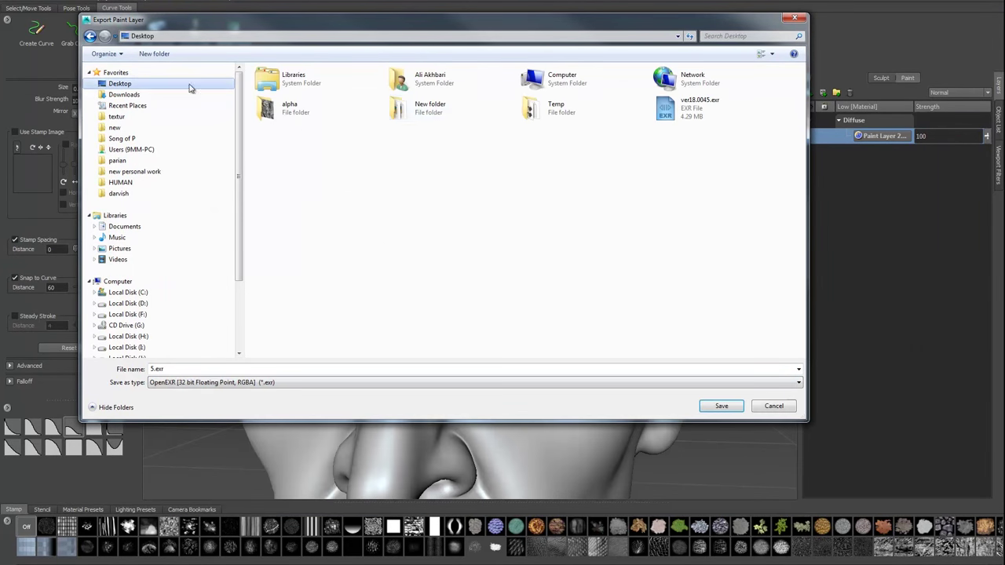
double_click(558, 110)
type("01")
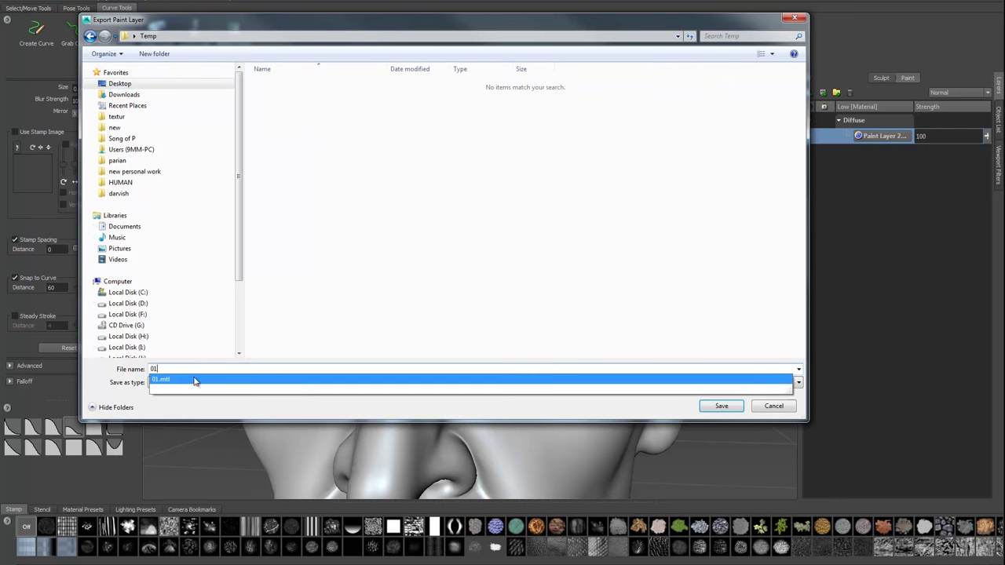
key("Return")
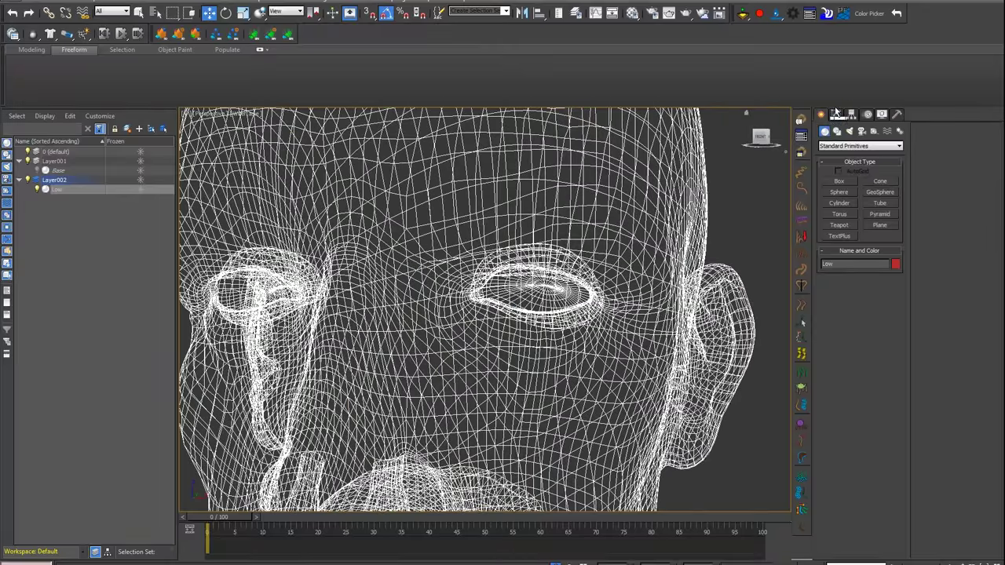
Step: Clone the Low head as Low001 and hide the copy
left_click(837, 116)
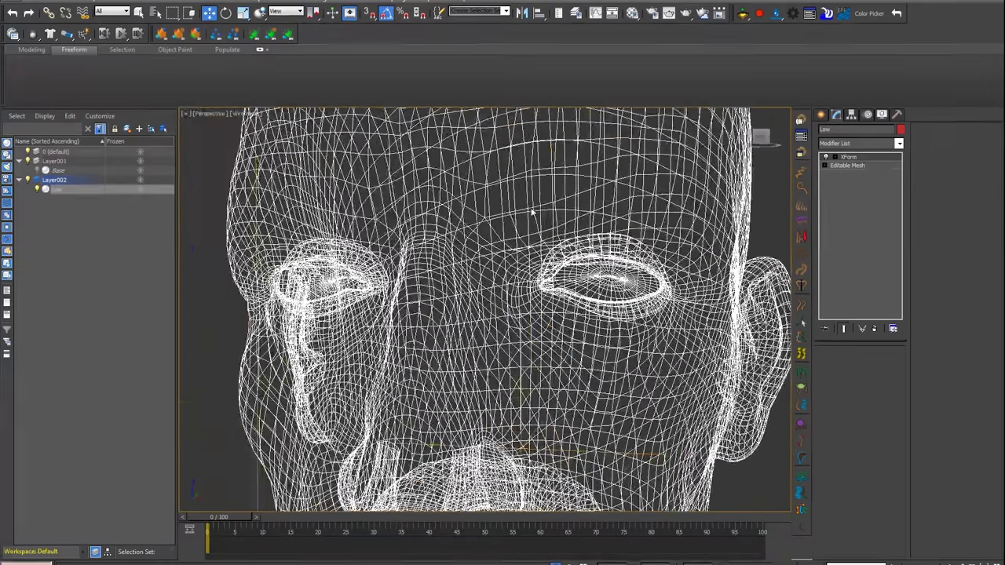
right_click(539, 170)
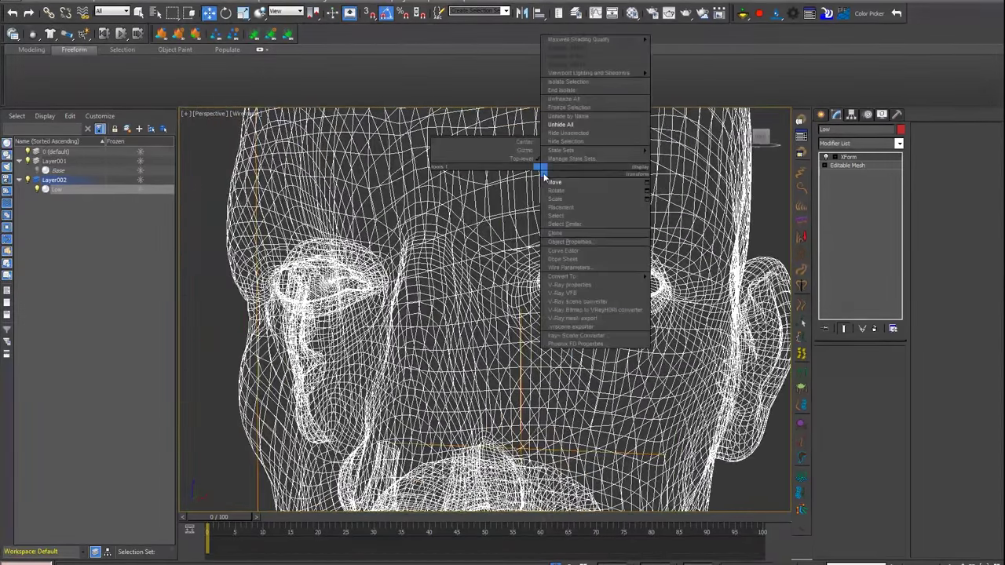
left_click(571, 233)
left_click(484, 327)
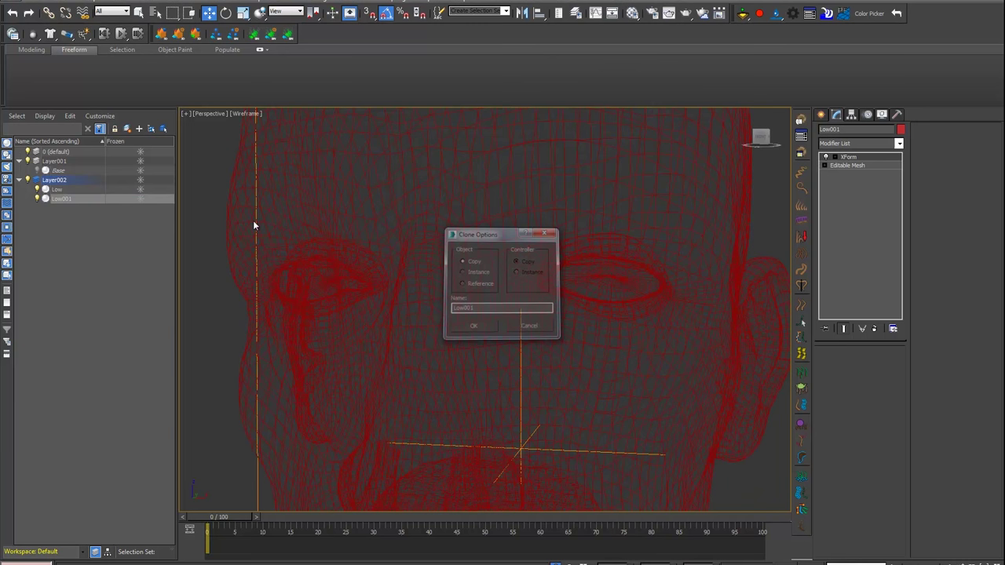
right_click(548, 191)
left_click(558, 166)
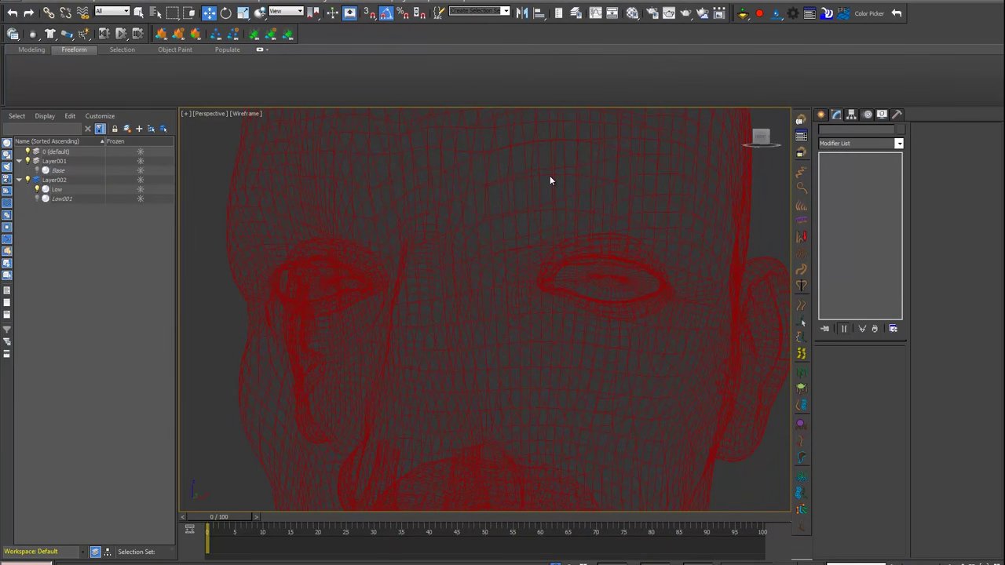
Step: Convert the Low mesh to an Editable Poly and check an edge on the eye's lower rim
right_click(549, 173)
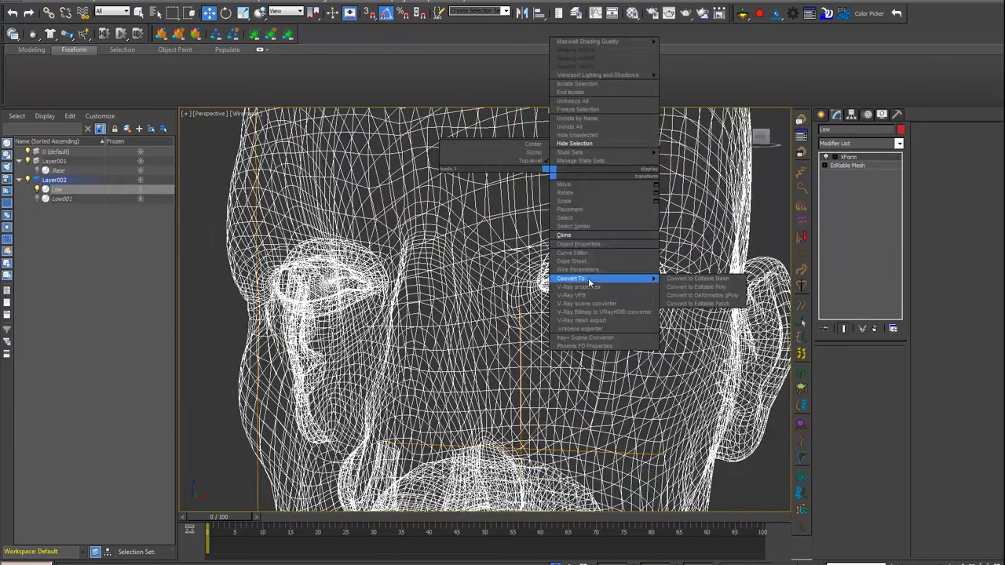
left_click(719, 286)
scroll(585, 266, "up", 1)
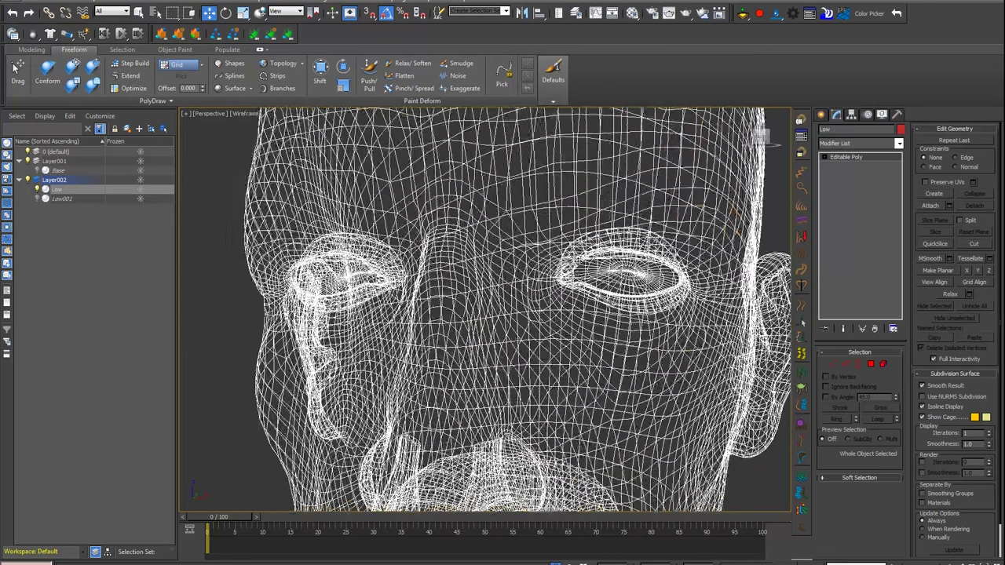
scroll(585, 267, "up", 4)
left_click(847, 365)
key("F3")
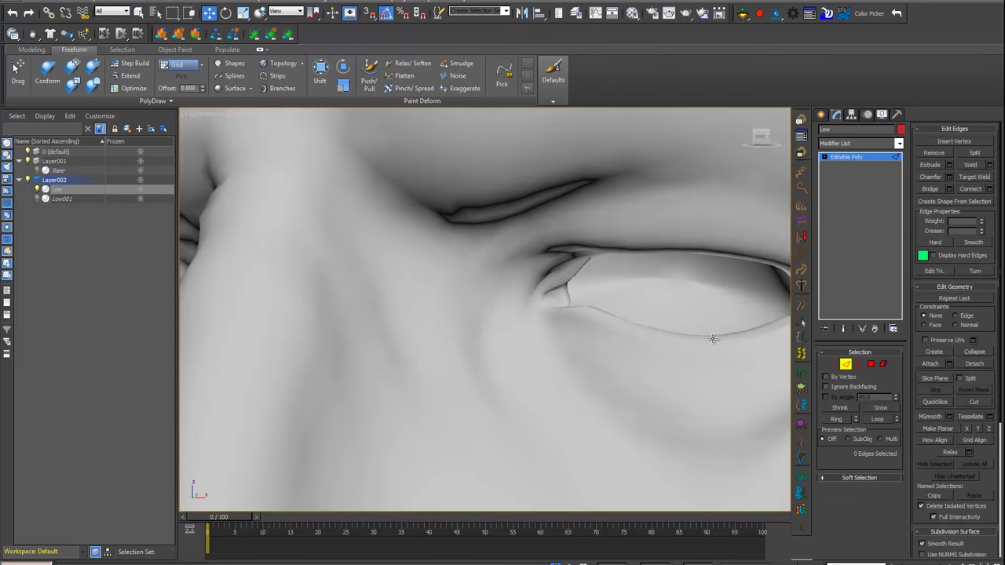
left_click(705, 339)
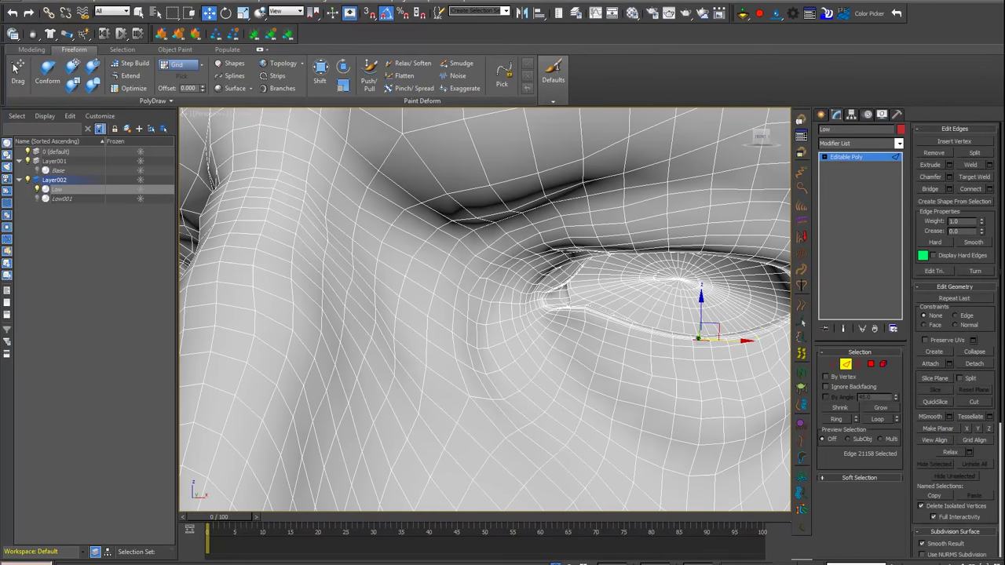
scroll(567, 291, "down", 5)
left_click(845, 157)
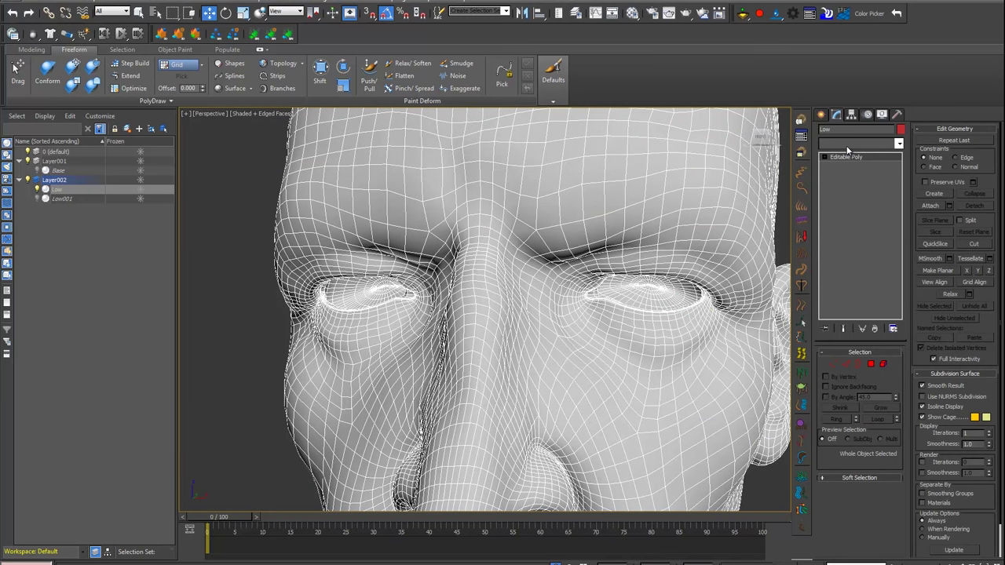
left_click(846, 145)
scroll(859, 353, "down", 5)
Step: Add an Unwrap UVW modifier to the Low head and open its UV editor in polygon mode
left_click(859, 476)
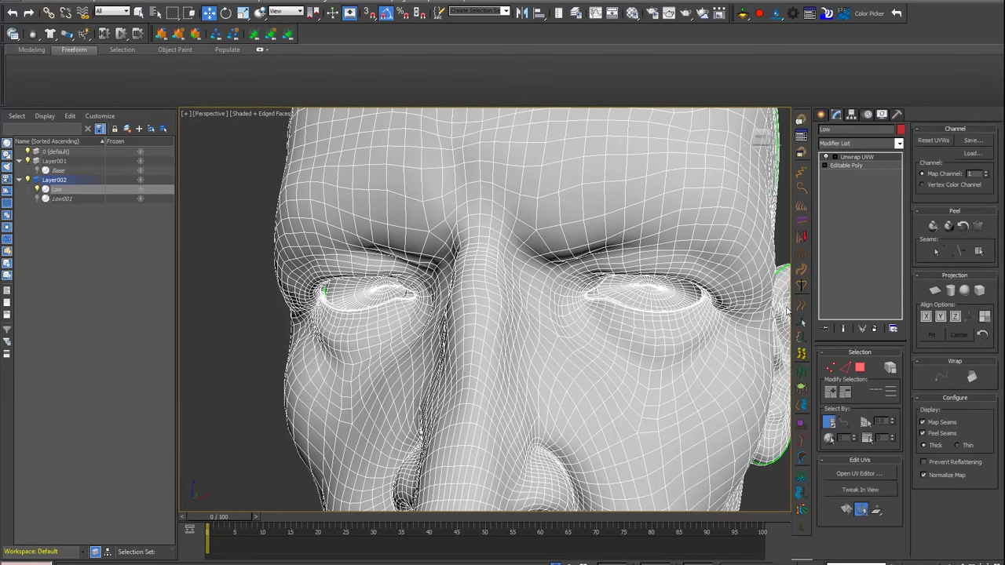
left_click(876, 475)
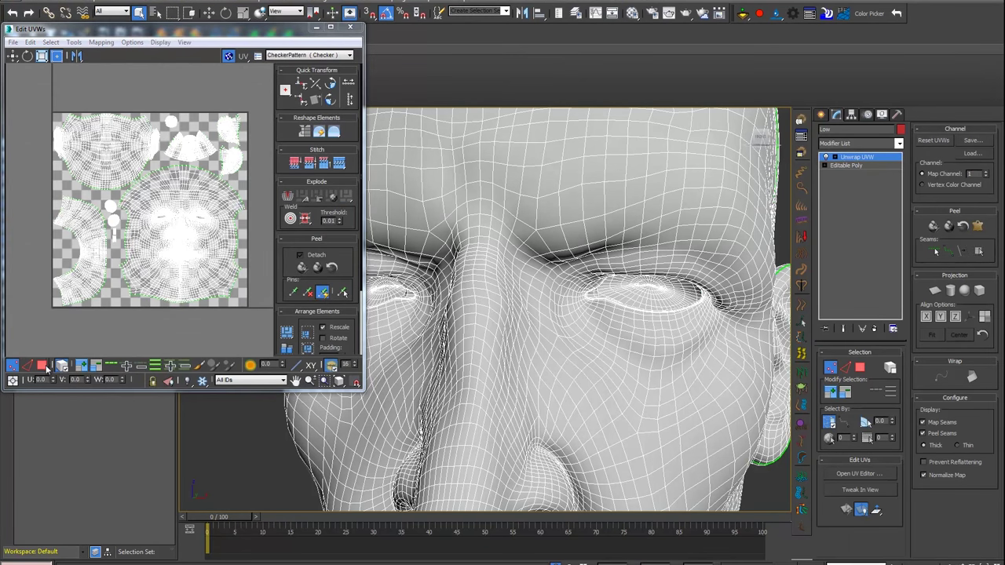
left_click(42, 366)
Step: Pick an eye polygon and grow it to select both complete eye islands
left_click(656, 290)
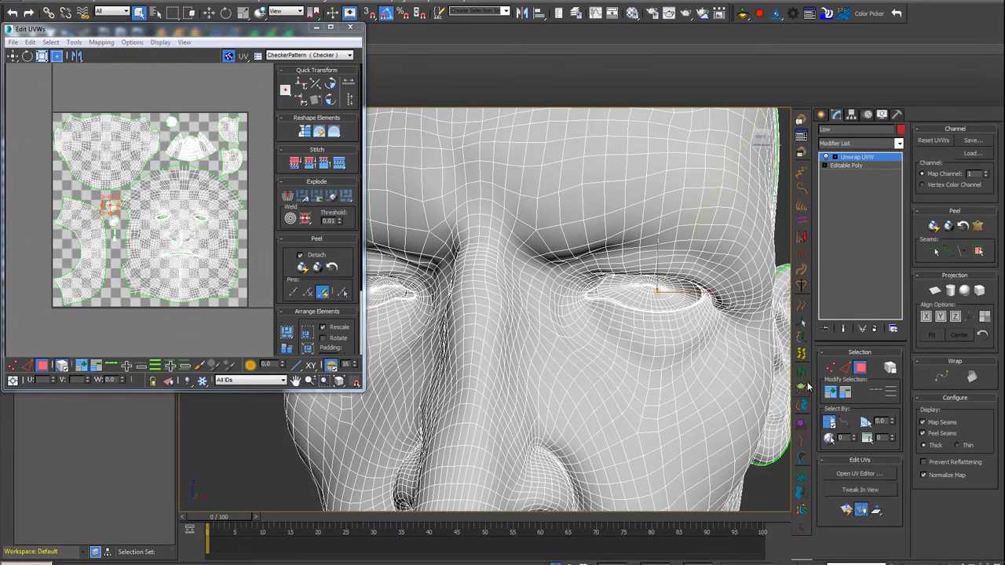
scroll(109, 204, "up", 3)
scroll(83, 197, "up", 3)
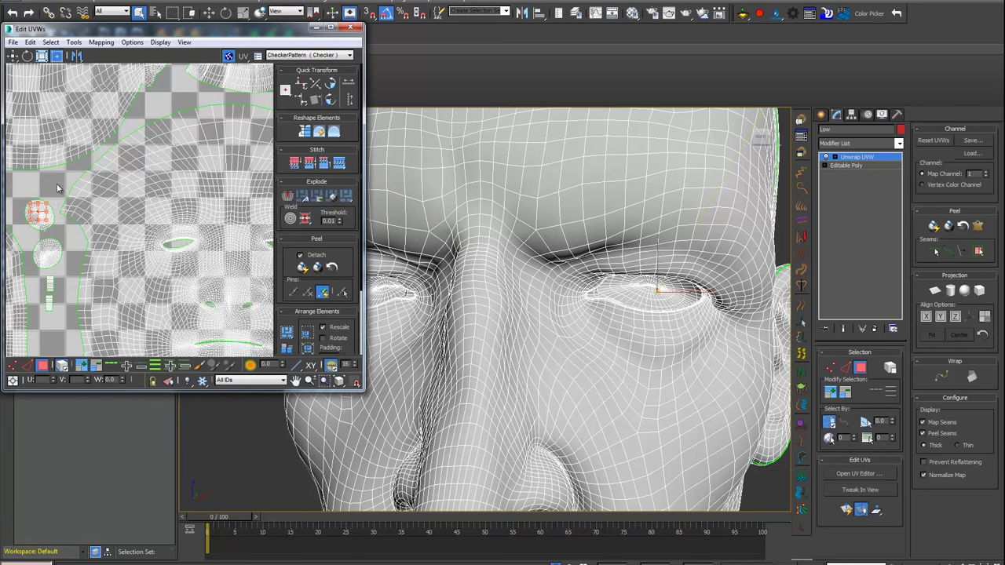
key("ctrl+Page_Up")
key("ctrl+Page_Up")
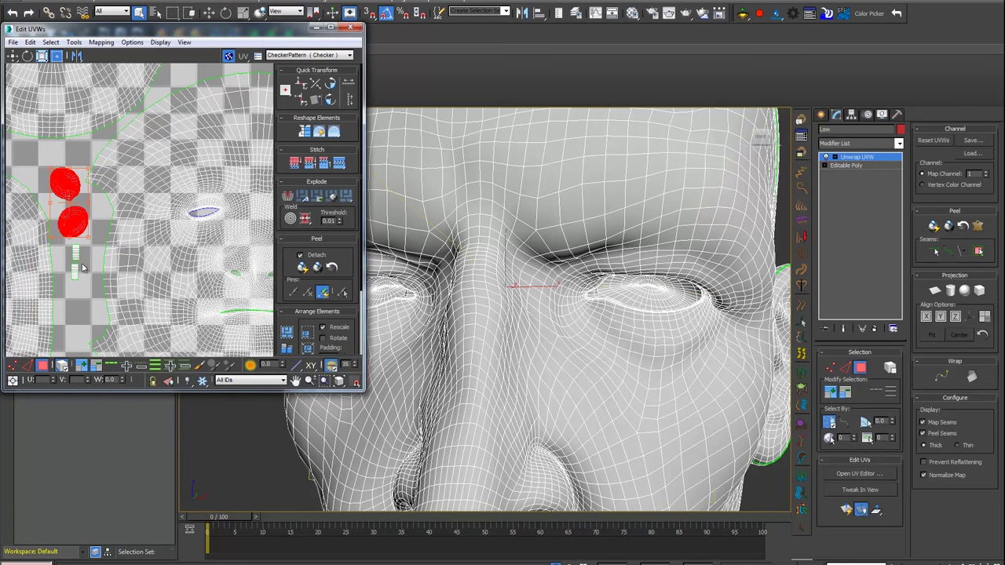
Step: Close the UV editor and collapse the Low head back to an Editable Poly
left_click(355, 27)
right_click(516, 135)
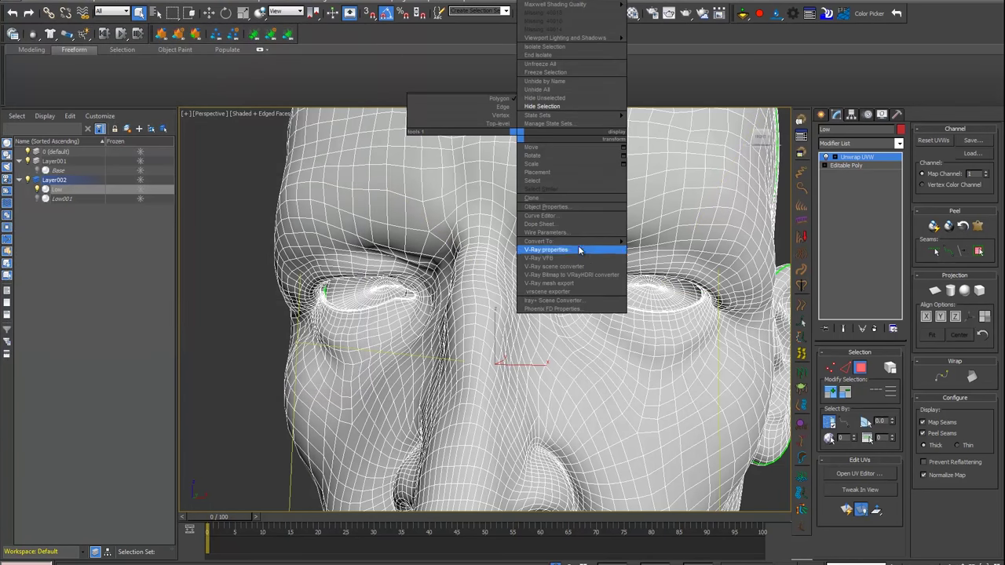
left_click(663, 250)
Step: Delete the selected eyeball polygons in Polygon mode and check the empty sockets
left_click(870, 364)
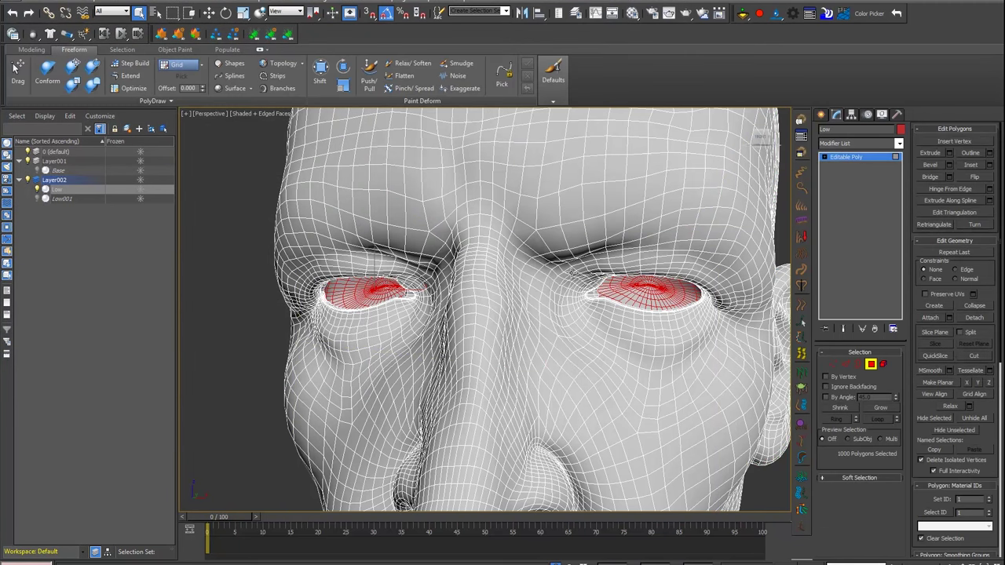
key("Delete")
middle_click_drag(738, 282, 775, 270, "alt")
Step: Return to object level and unhide the Base mesh beside the Low head
left_click(874, 158)
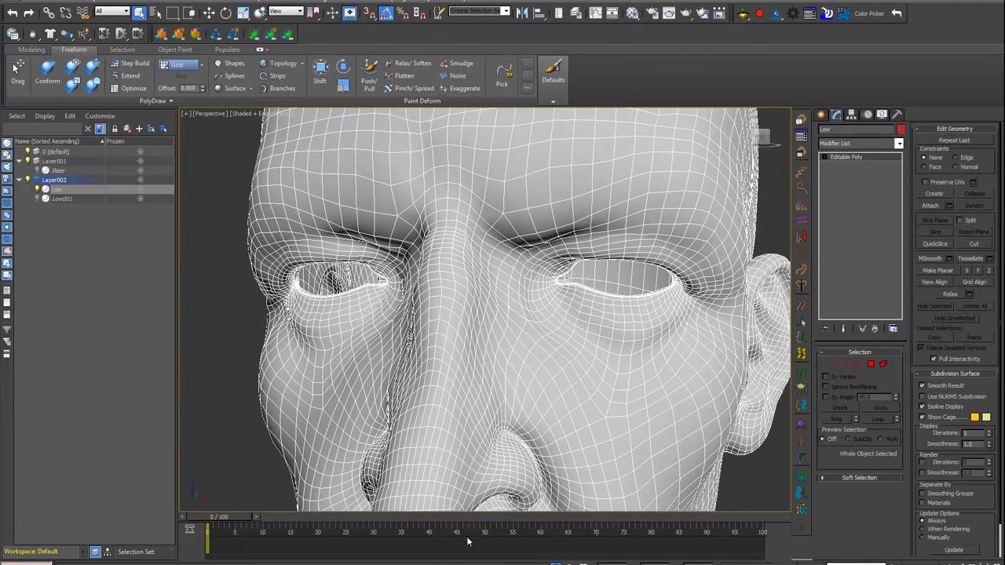
middle_click_drag(357, 242, 432, 241, "alt")
scroll(483, 306, "down", 3)
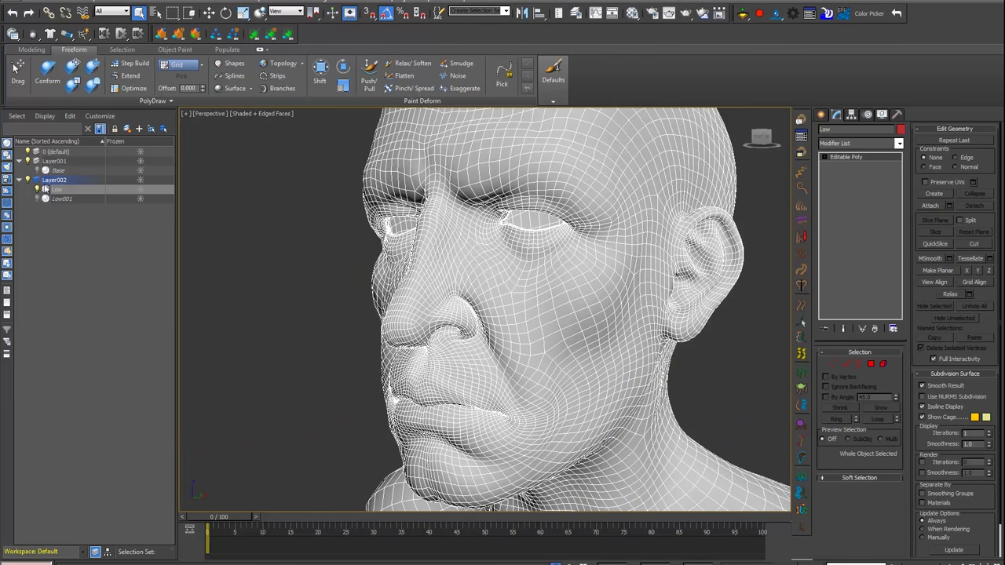
left_click(36, 170)
scroll(366, 239, "up", 2)
scroll(482, 192, "up", 5)
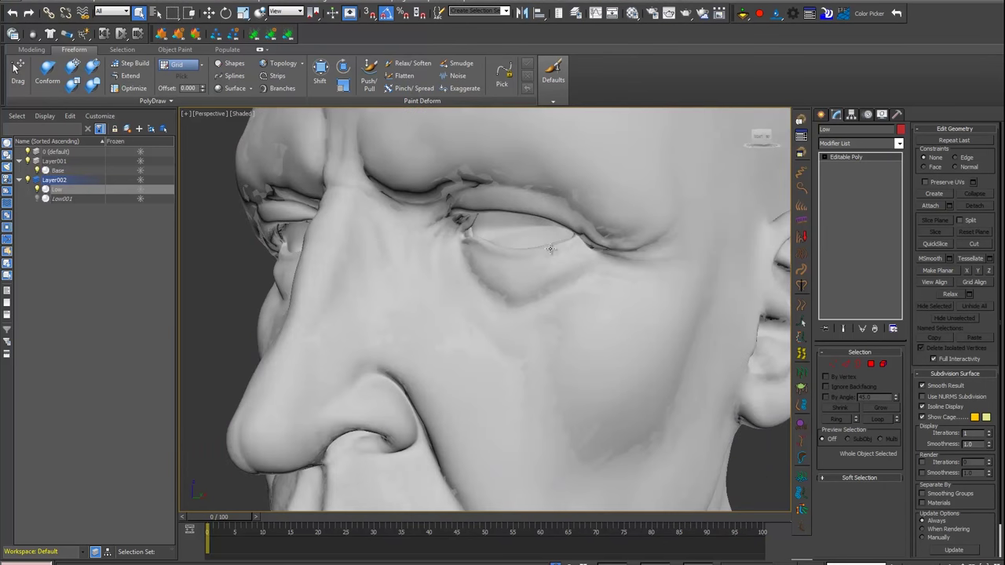
Step: Maximize the Right side view and switch it to Wireframe display
key("alt+w")
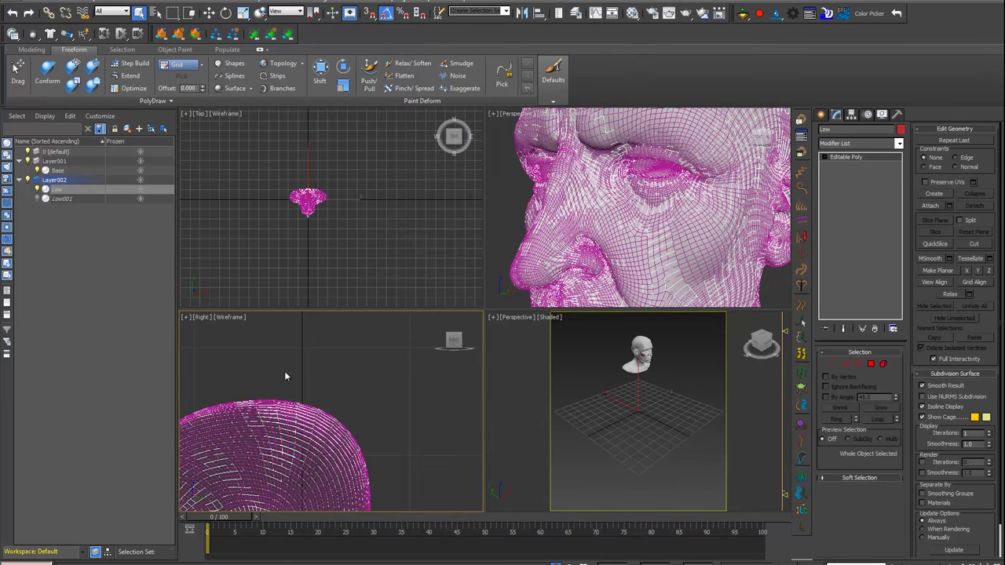
key("alt+w")
scroll(393, 314, "down", 3)
scroll(337, 314, "up", 5)
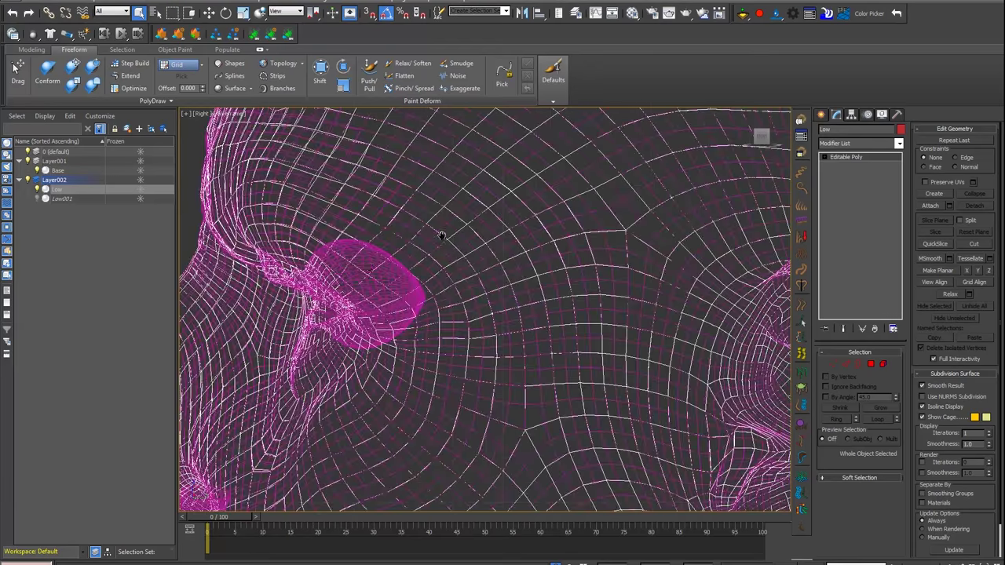
scroll(496, 243, "up", 2)
key("F3")
key("F4")
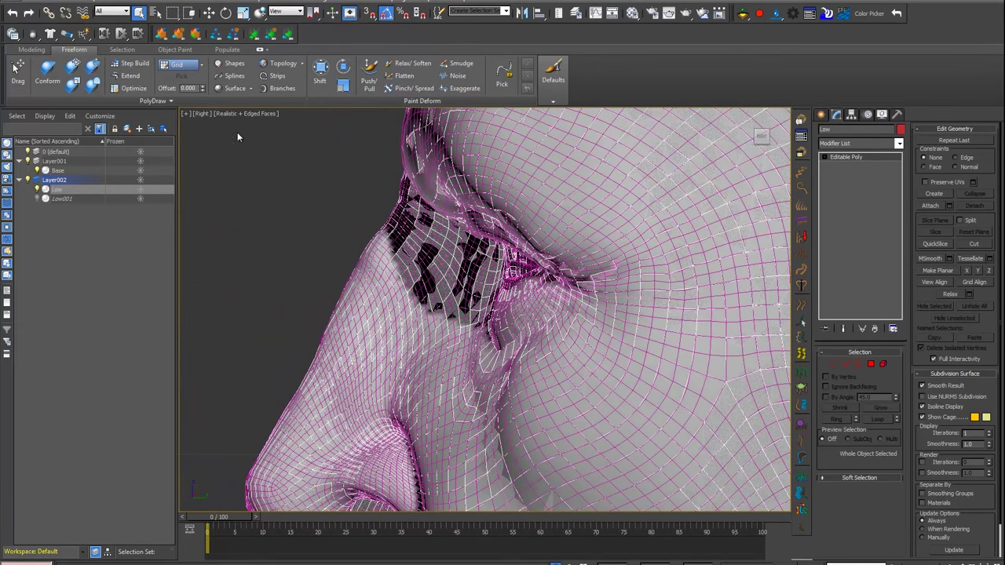
left_click(262, 114)
left_click(291, 199)
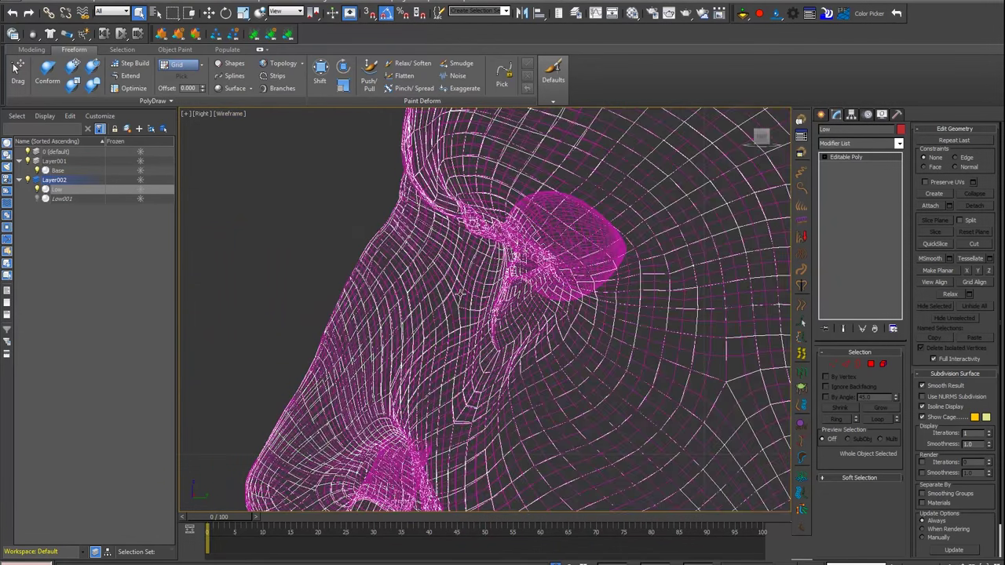
scroll(478, 269, "up", 2)
Step: In Edge mode, double-click to select the edge loop near the eye
left_click(845, 363)
scroll(468, 299, "up", 2)
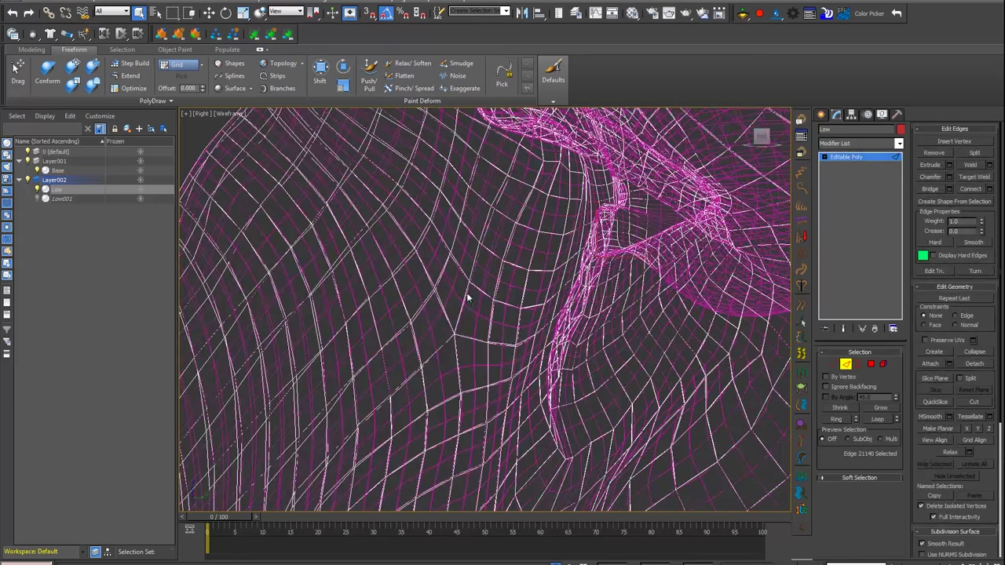
double_click(463, 298)
scroll(632, 268, "down", 2)
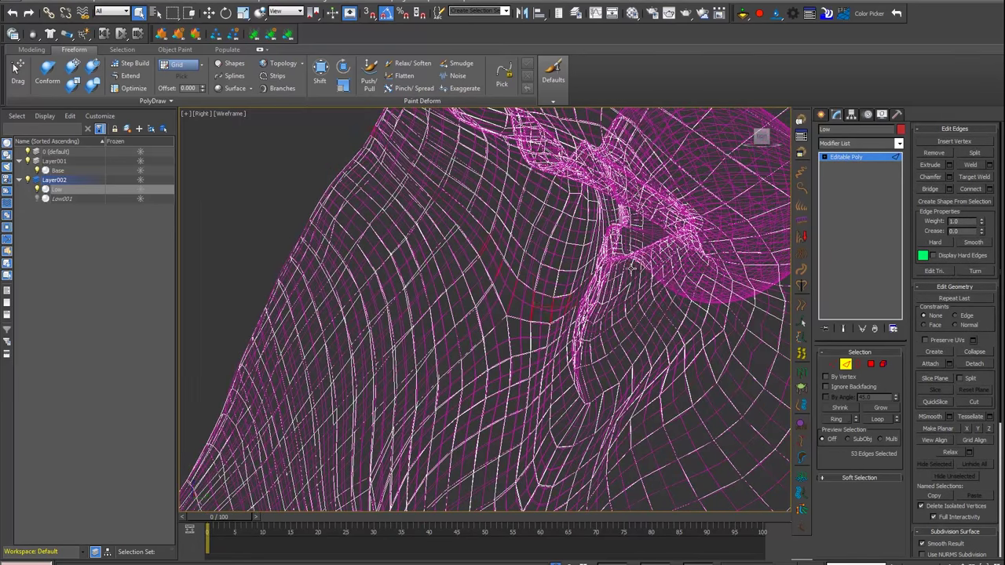
middle_click_drag(667, 300, 628, 314)
scroll(628, 298, "up", 1)
scroll(635, 288, "up", 1)
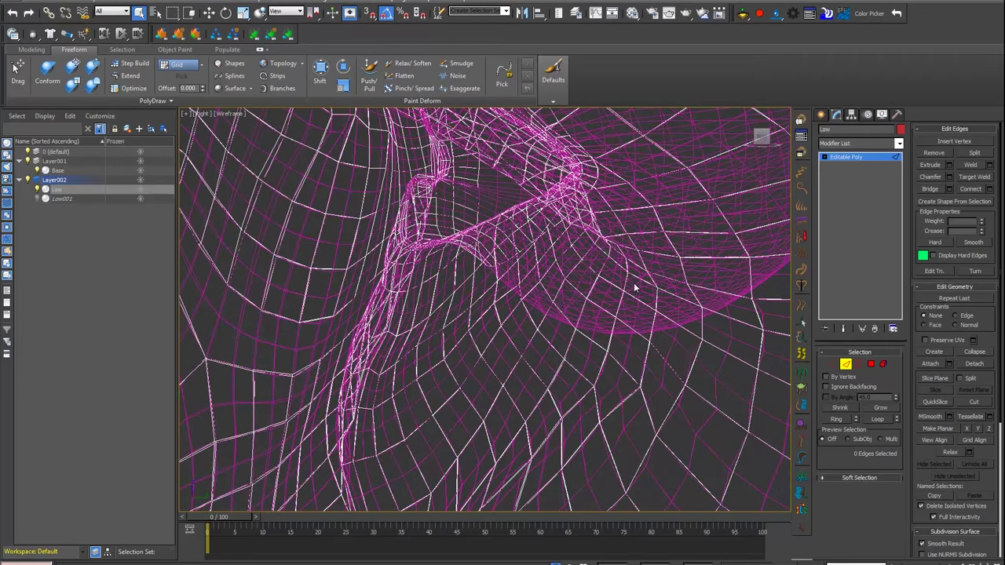
Step: Select an edge beside the eye socket and extend it with Loop
left_click(626, 284)
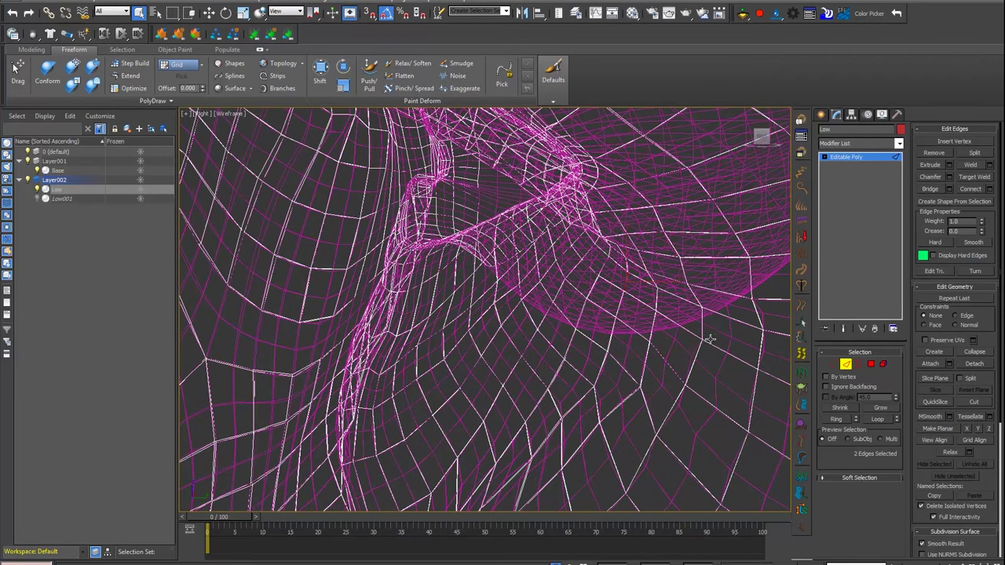
left_click(835, 420)
scroll(662, 265, "down", 2)
scroll(662, 266, "down", 3)
scroll(662, 266, "up", 1)
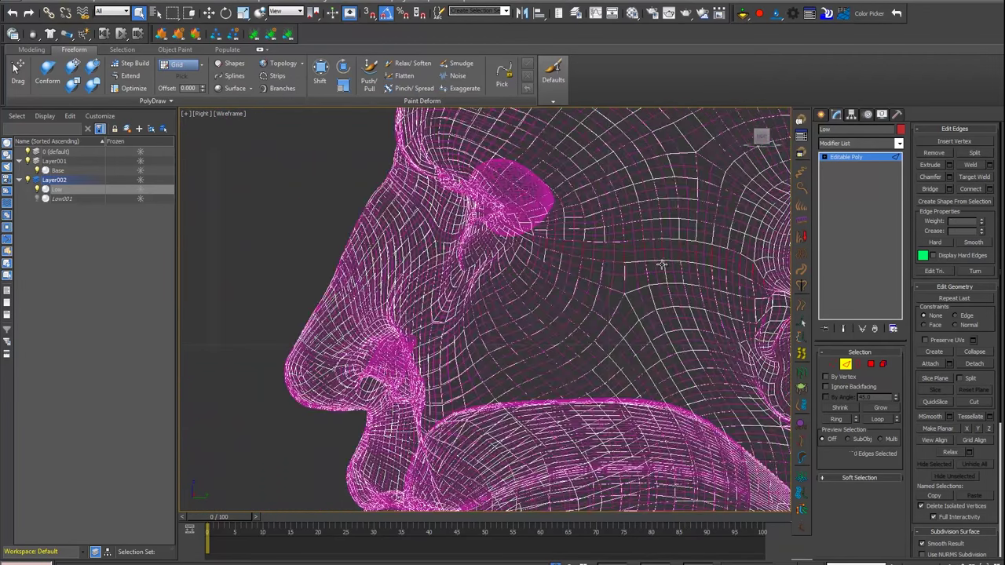
scroll(662, 265, "up", 1)
scroll(605, 280, "up", 1)
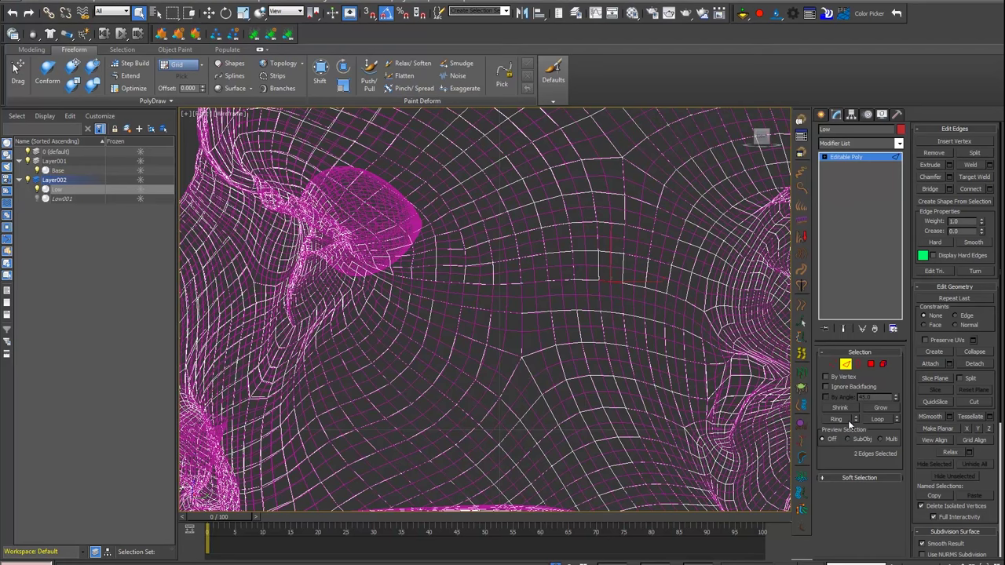
scroll(788, 314, "down", 2)
scroll(787, 314, "down", 2)
scroll(788, 314, "up", 2)
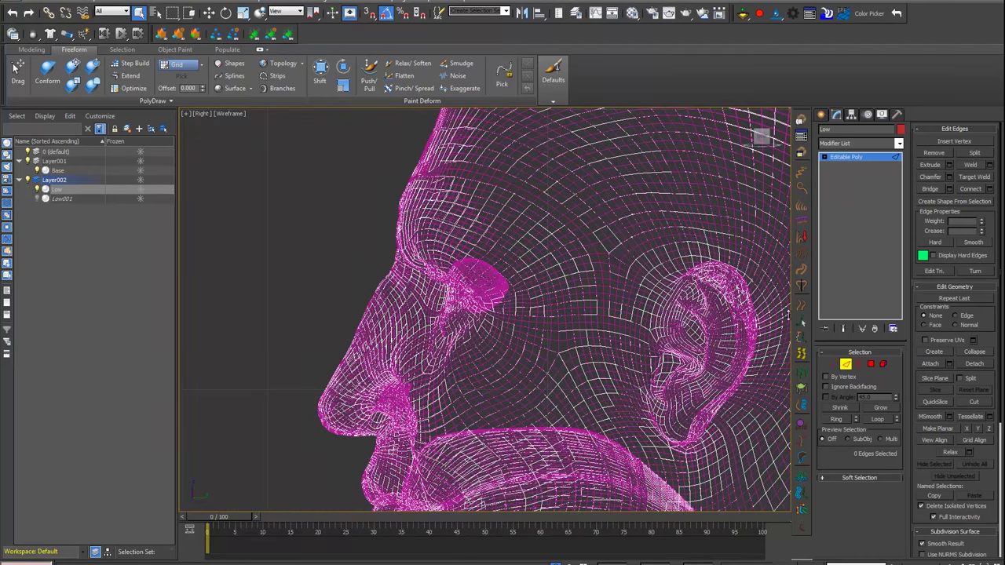
Step: Switch to polygon editing and view the side profile shaded, panned to the eye corner
left_click(883, 365)
scroll(521, 222, "up", 2)
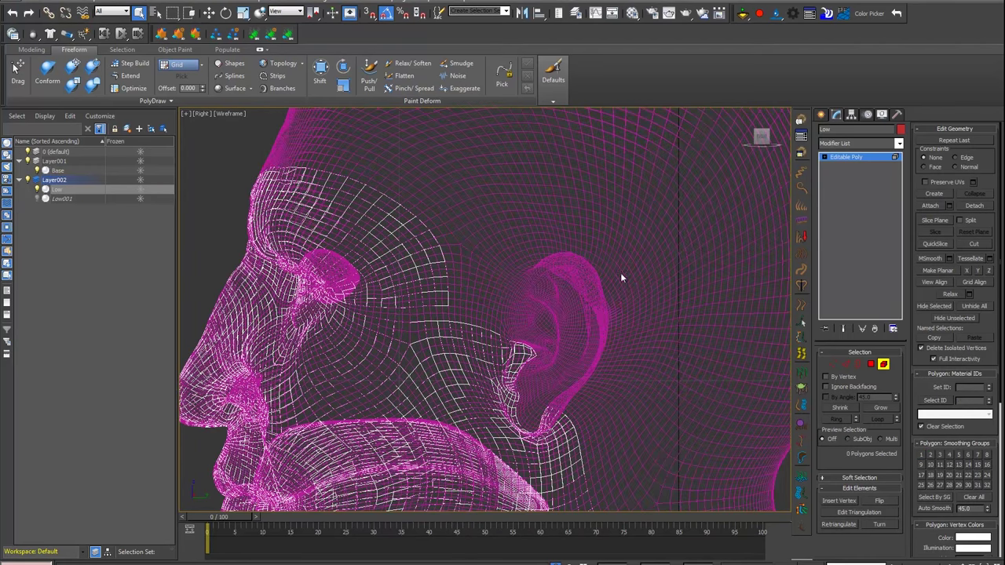
scroll(397, 319, "up", 2)
scroll(398, 319, "up", 2)
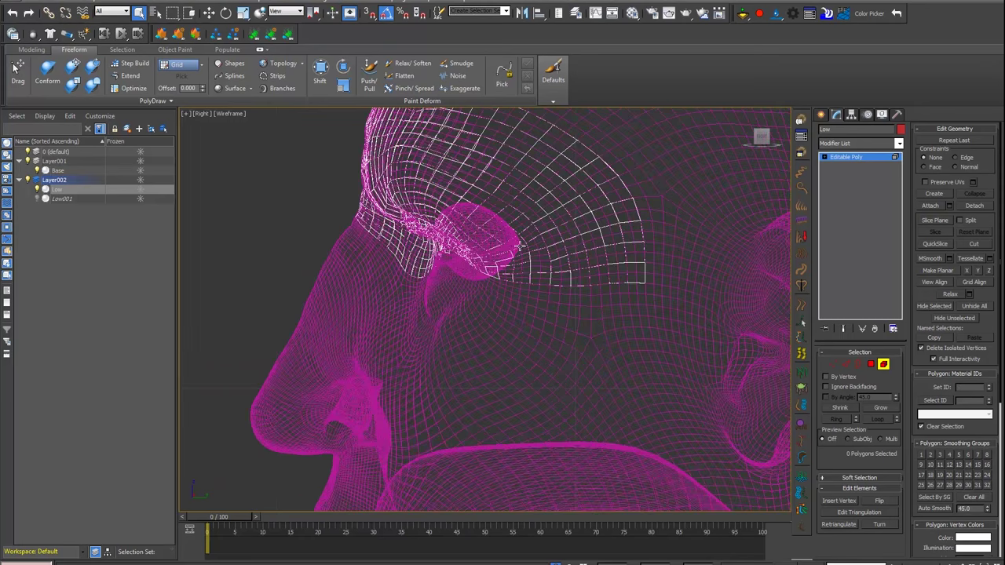
scroll(784, 220, "up", 2)
key("F3")
middle_click_drag(531, 284, 701, 368)
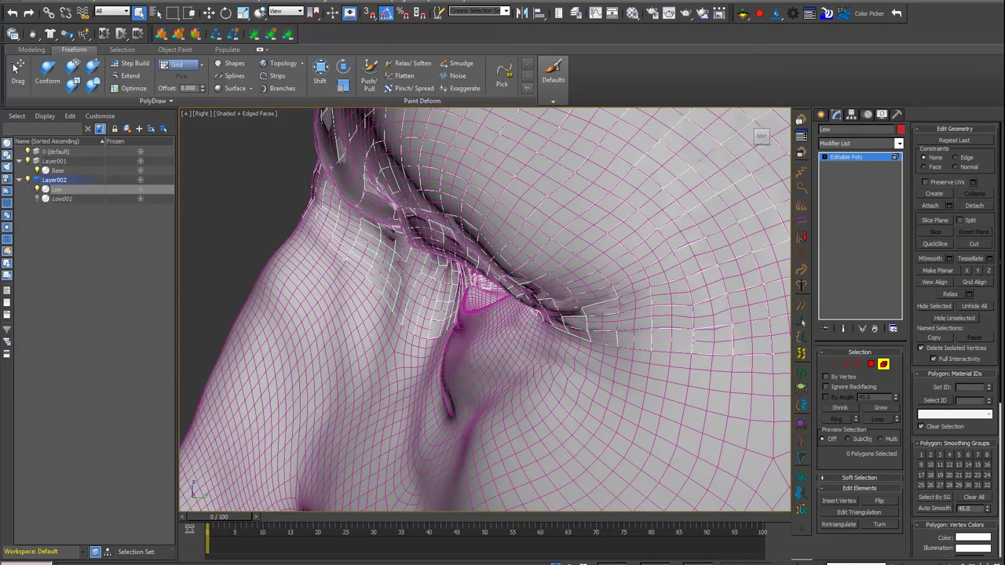
Step: Maximize the Perspective viewport with the safe frame turned off
key("alt+w")
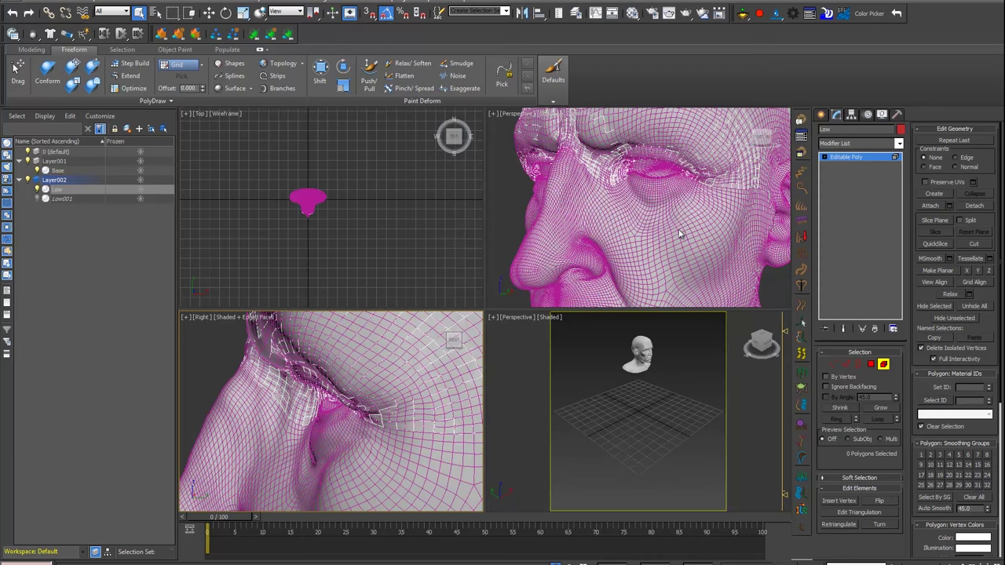
left_click(627, 394)
key("shift+f")
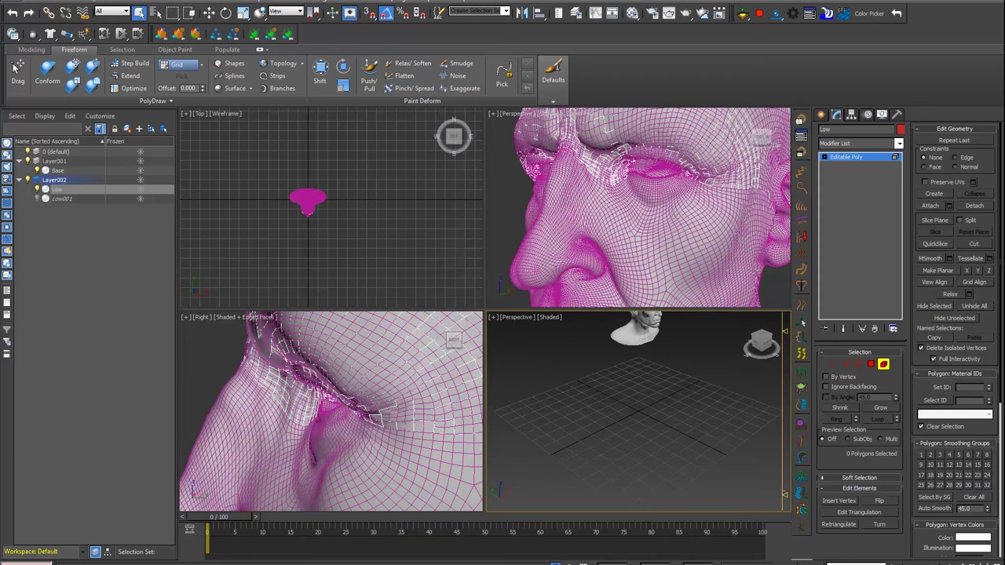
key("alt+w")
Step: Orbit the perspective view around the eye and return to plain object selection
scroll(549, 290, "up", 5)
middle_click_drag(550, 291, 404, 227, "alt")
scroll(447, 268, "up", 5)
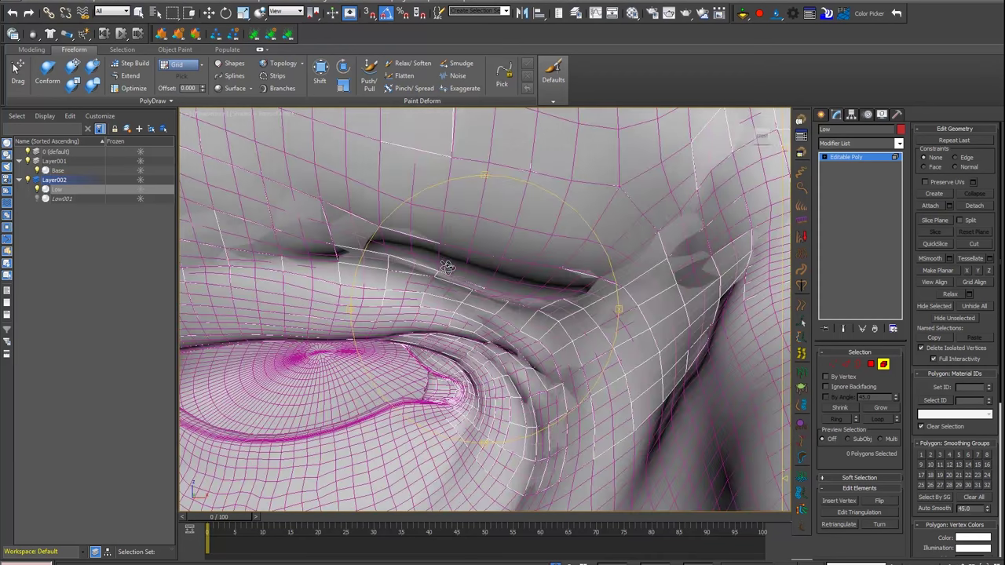
middle_click_drag(447, 268, 417, 258, "alt")
scroll(417, 257, "down", 4)
scroll(463, 285, "down", 3)
scroll(469, 291, "down", 2)
key("q")
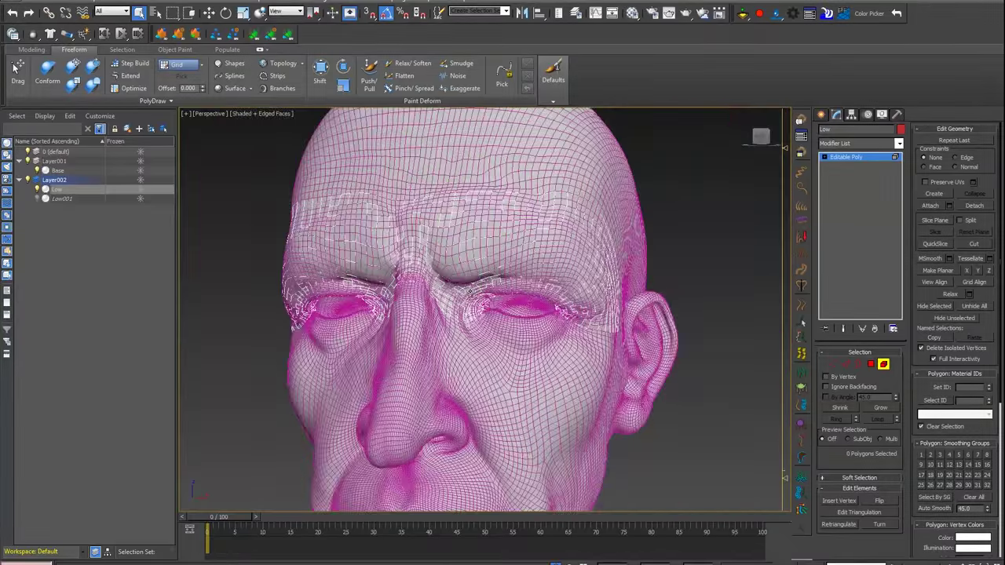
scroll(469, 290, "up", 3)
scroll(480, 278, "up", 5)
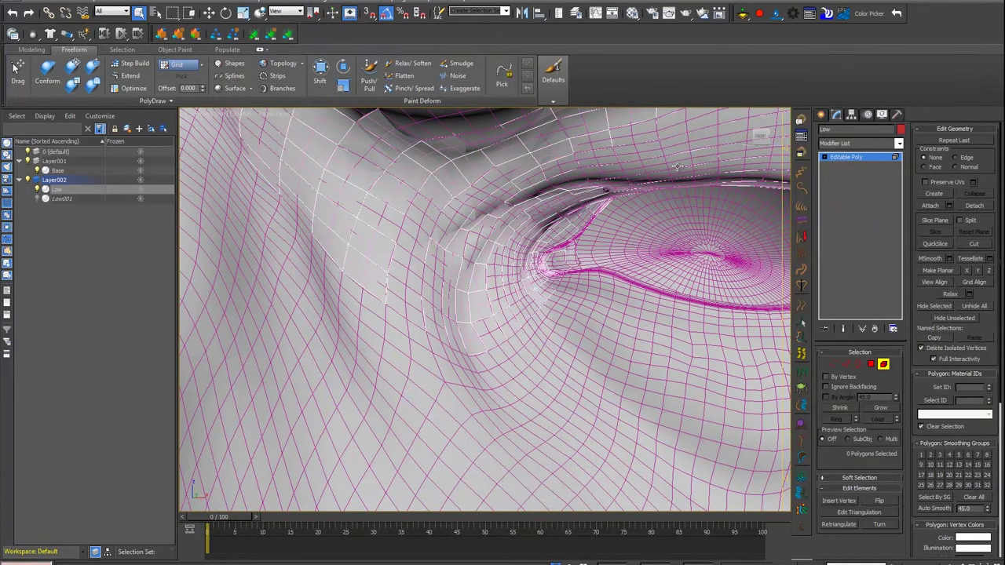
Step: Select the eye-corner edge and a long diagonal edge in the wireframe side view, then loop them
left_click(845, 363)
middle_click_drag(510, 236, 561, 206, "alt")
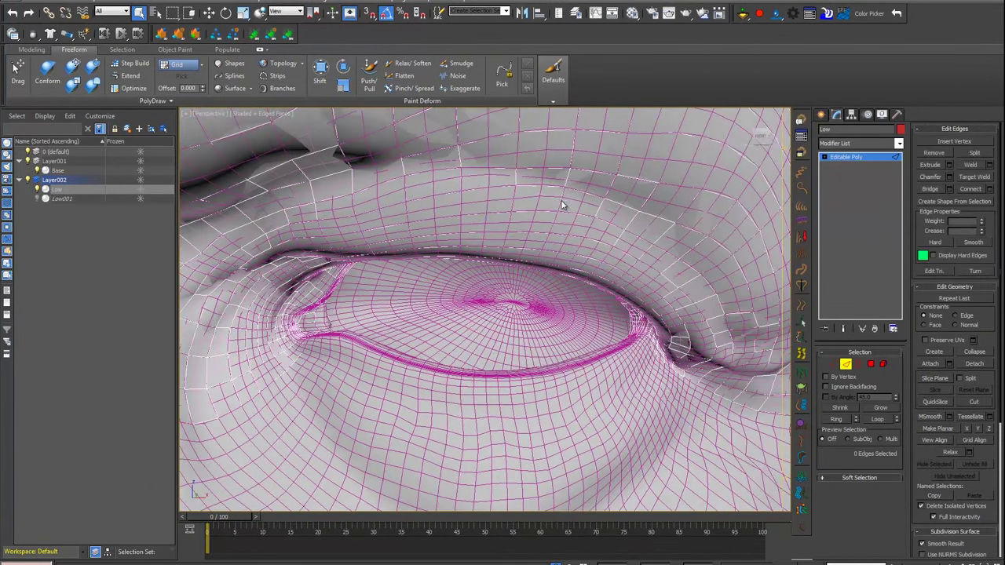
left_click(655, 313)
key("alt+w")
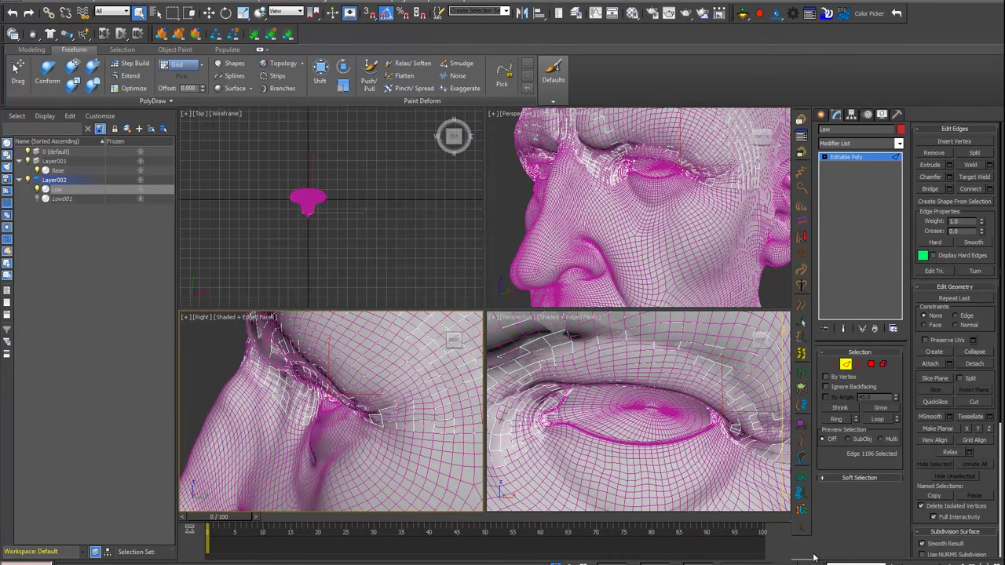
key("alt+w")
scroll(482, 240, "up", 10)
key("F3")
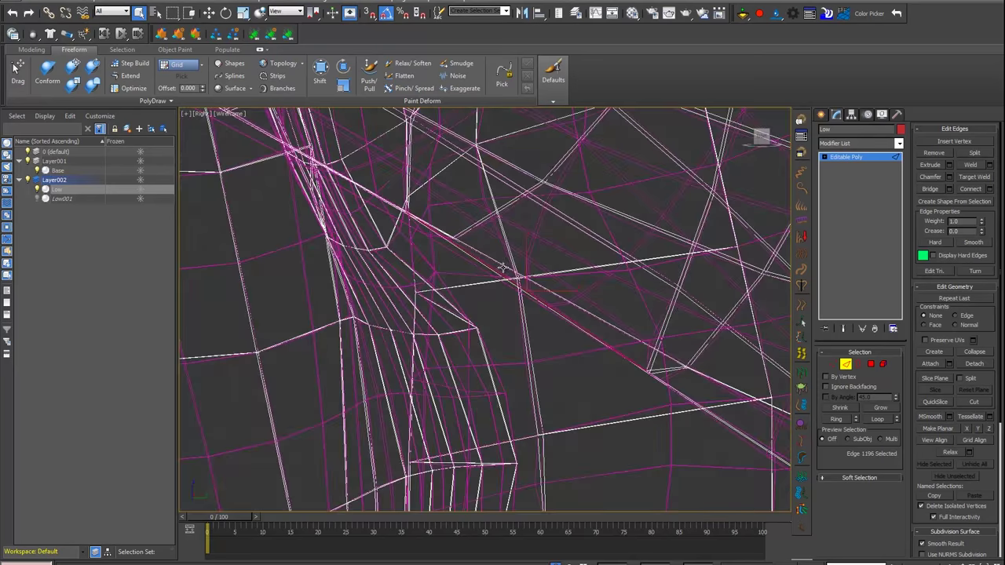
left_click(588, 325, "ctrl")
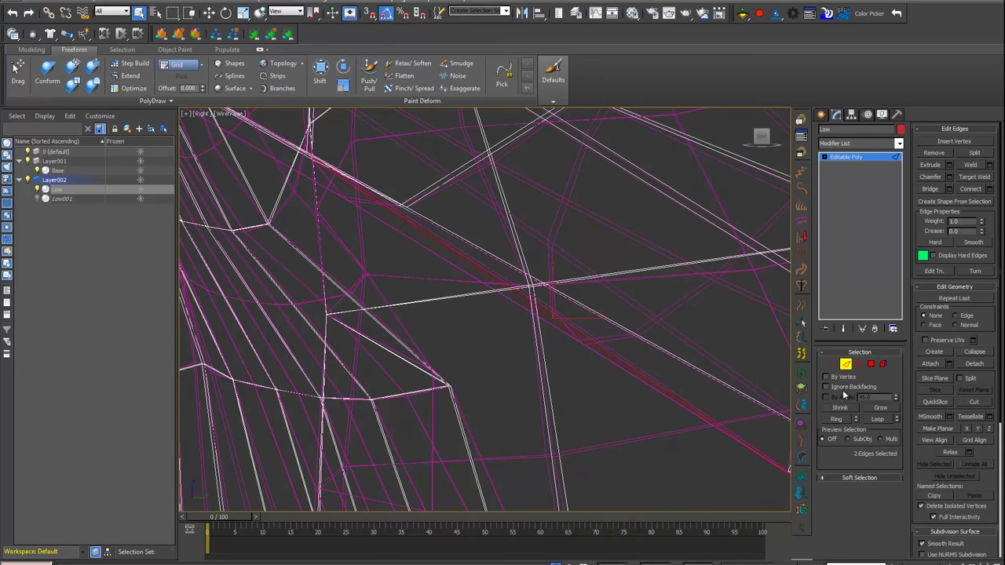
left_click(877, 421)
Step: Inspect the eye corner, clear the edge selection and return to the head's object level
scroll(549, 298, "down", 2)
scroll(550, 298, "down", 3)
scroll(550, 298, "down", 3)
scroll(549, 299, "down", 2)
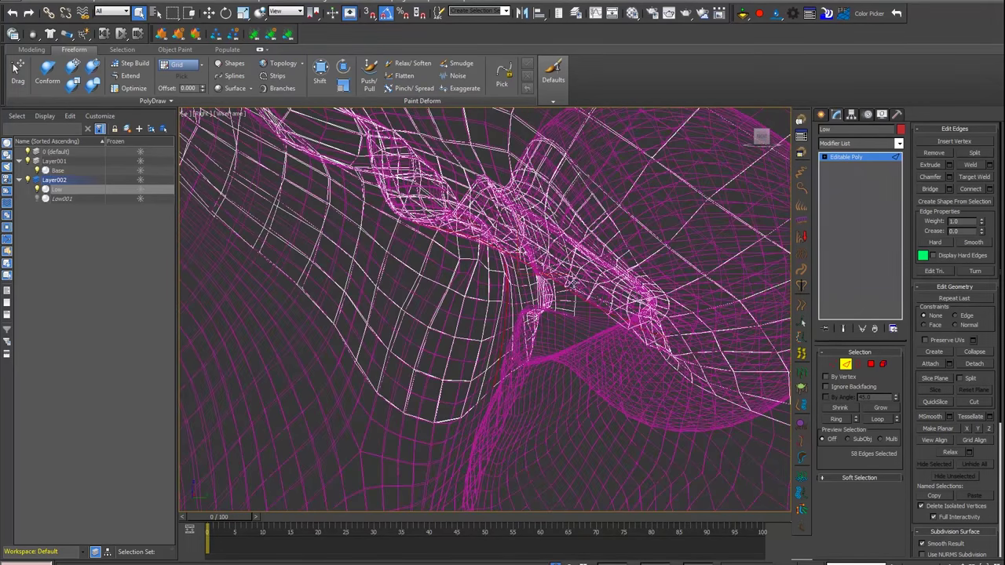
left_click(882, 364)
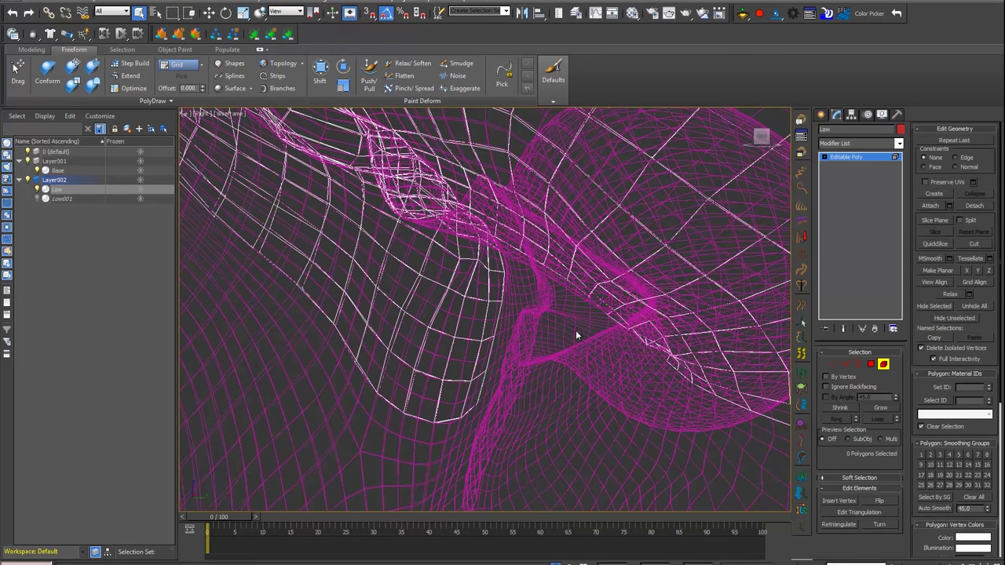
mouse_move(575, 330)
middle_mouse_down("alt")
mouse_move(537, 313)
mouse_move(601, 316)
mouse_move(554, 293)
middle_mouse_up("alt")
key("F3")
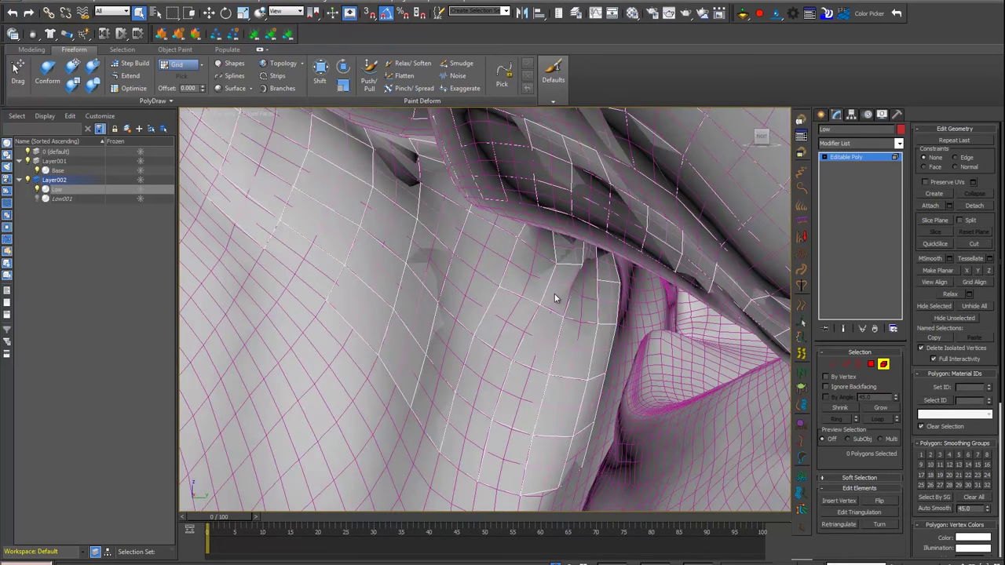
key("F3")
left_click(846, 364)
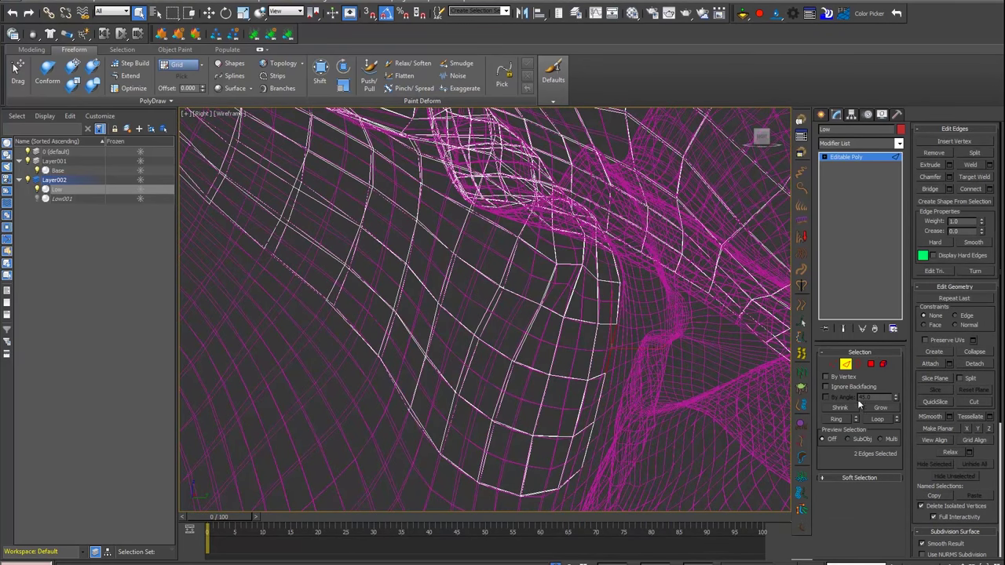
left_click(611, 317)
scroll(620, 298, "down", 3)
left_click(852, 161)
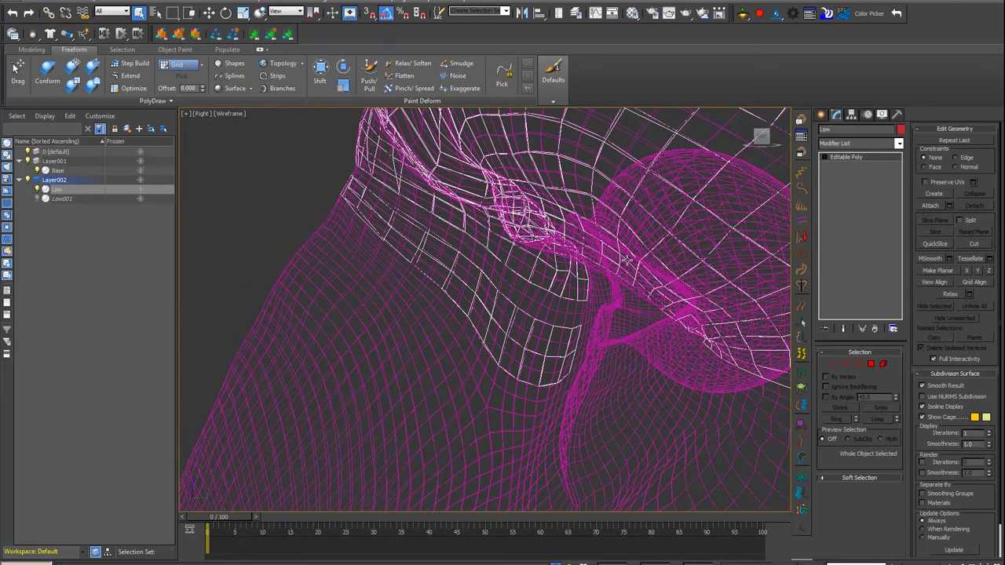
left_click(883, 364)
left_click(854, 161)
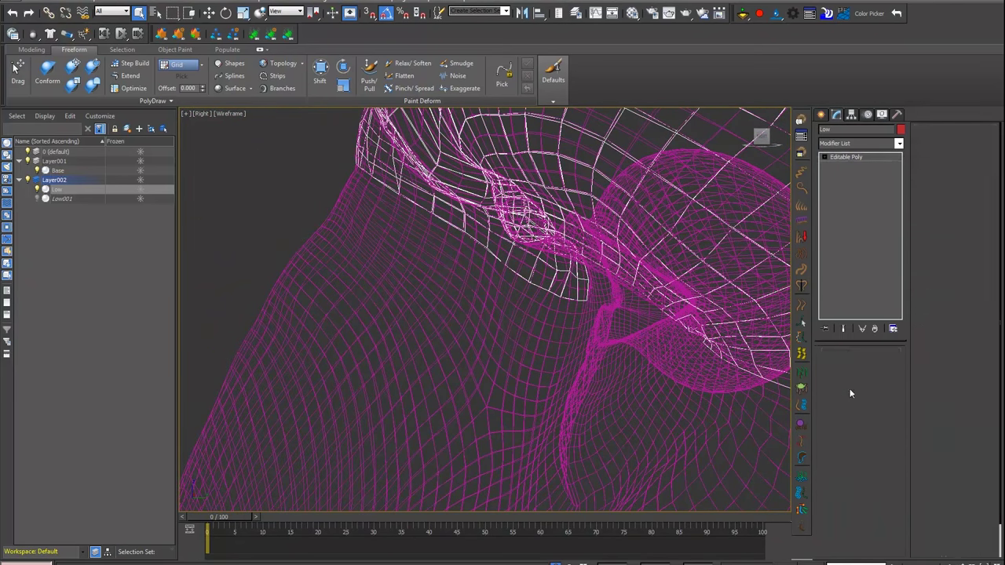
Step: Maximize Perspective, orbit to a frontal face view and list modifiers starting with O
key("alt+w")
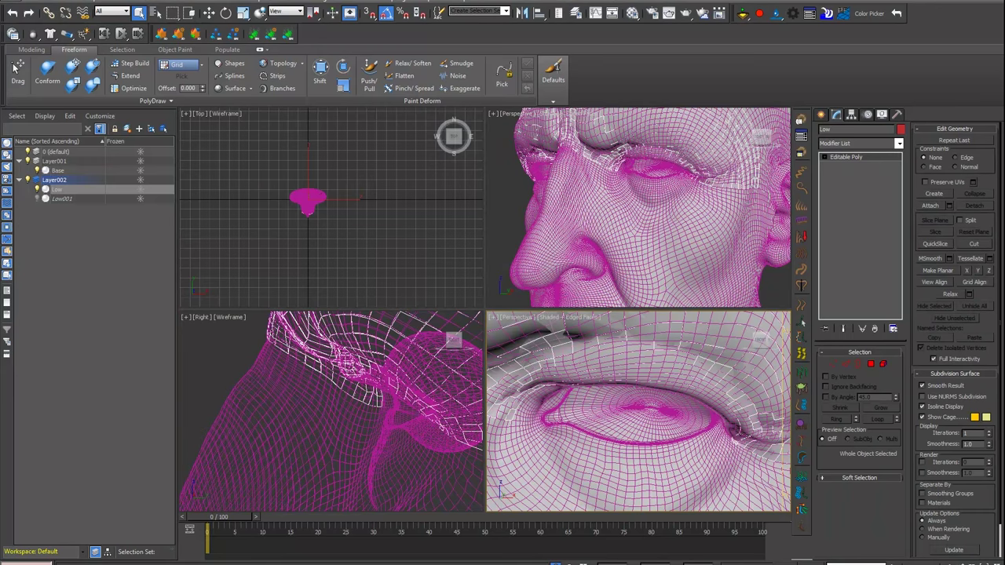
key("alt+w")
mouse_move(471, 278)
middle_mouse_down("alt")
mouse_move(439, 278)
mouse_move(476, 279)
mouse_move(727, 192)
middle_mouse_up("alt")
left_click(835, 143)
key("o")
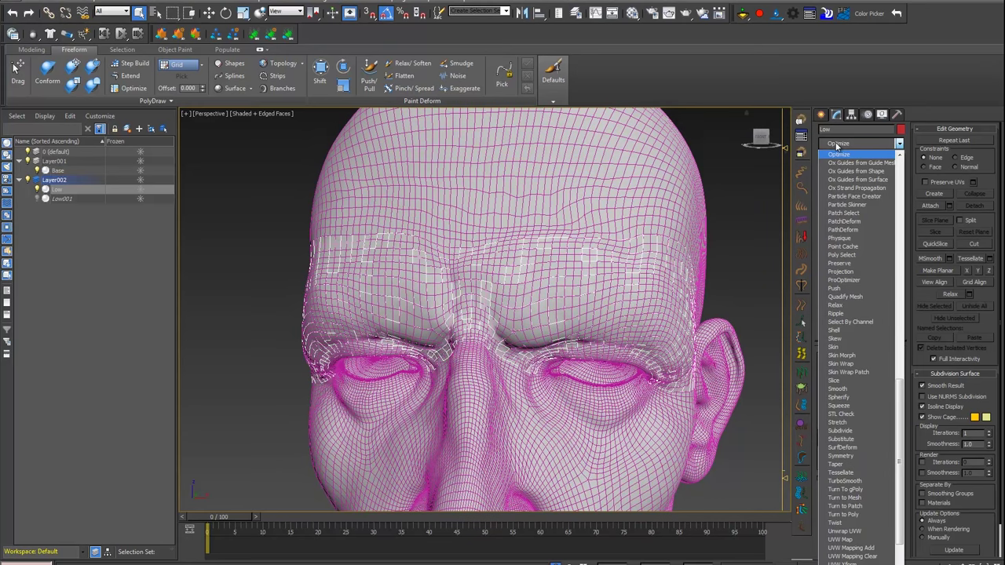
Step: Add Ox Guides from Surface to the Low head with a Guide Length of 1.0
left_click(857, 179)
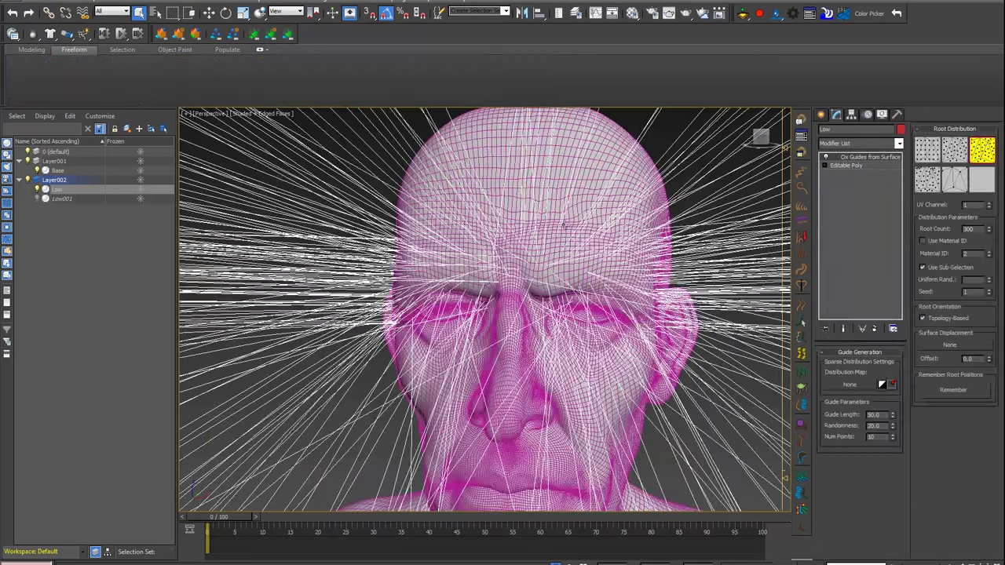
scroll(562, 224, "up", 5)
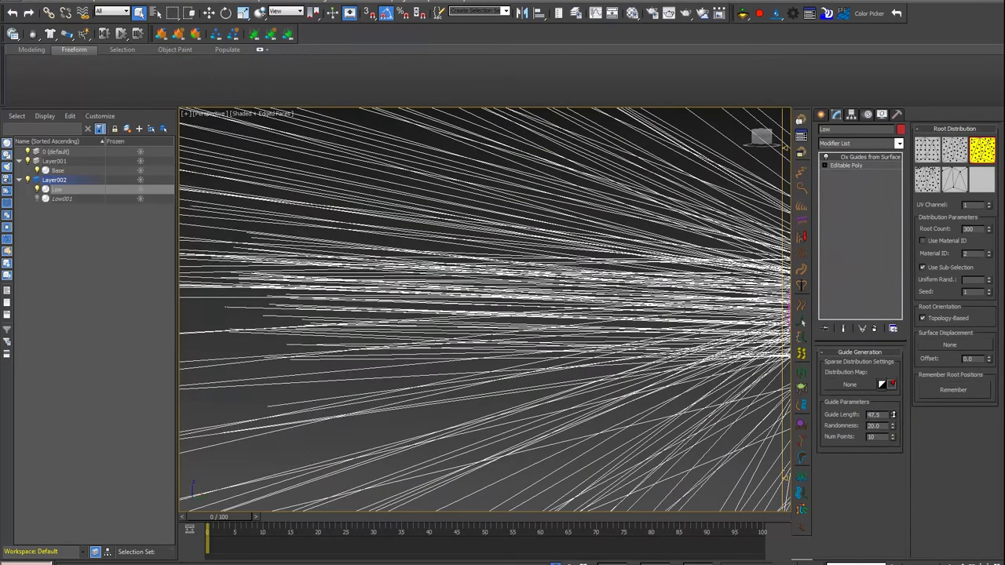
left_click_drag(892, 413, 899, 472)
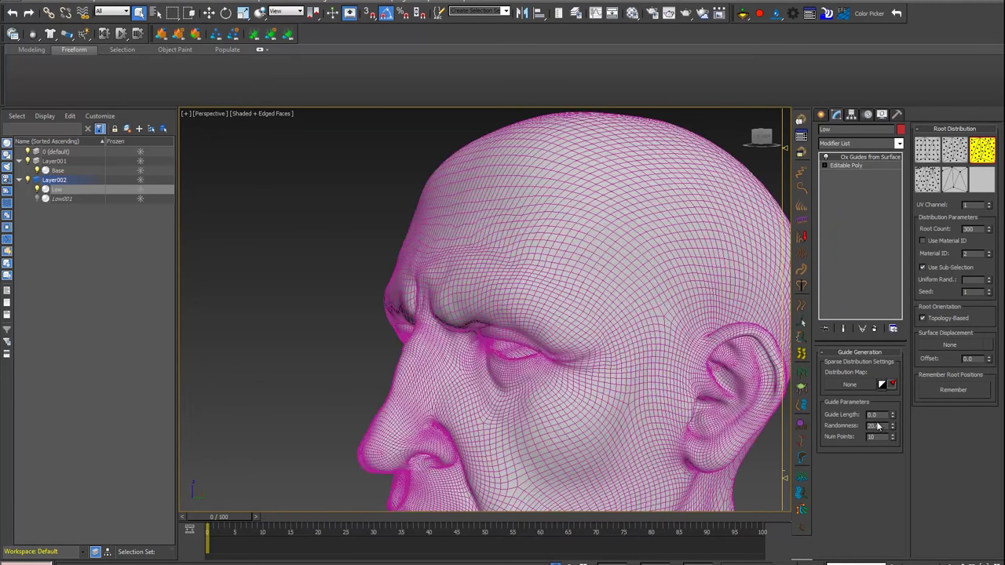
type("2")
key("Return")
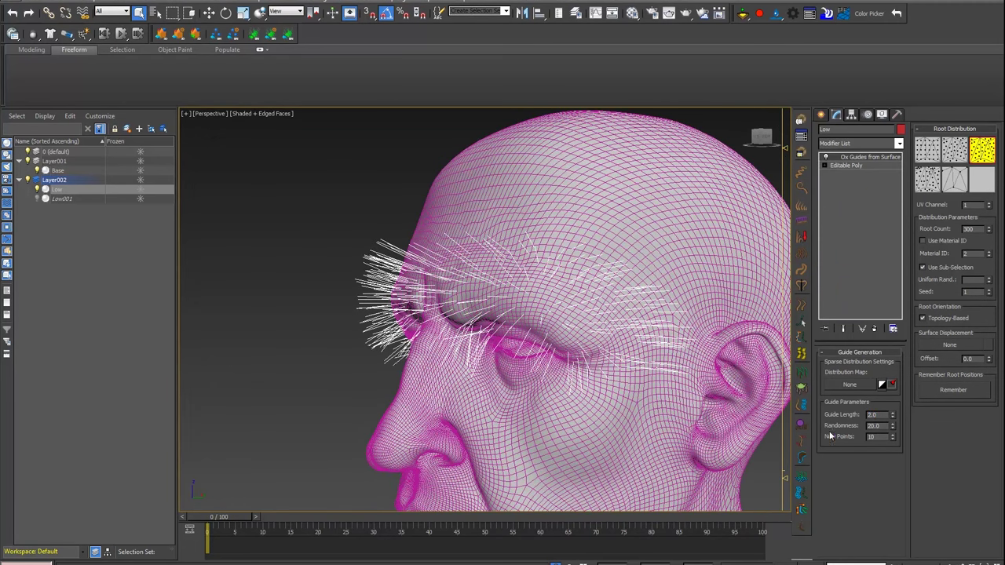
type("1")
key("Return")
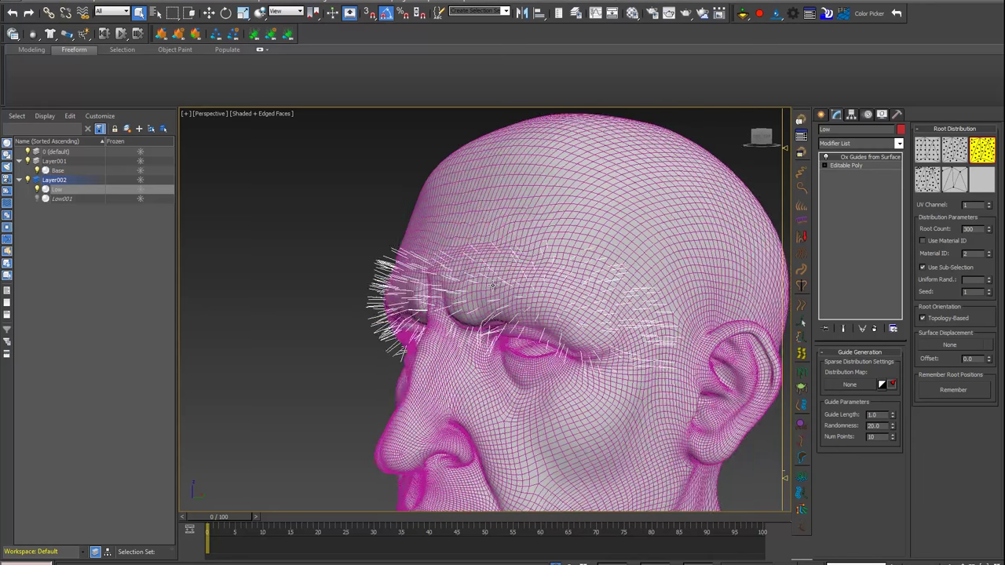
left_click_drag(761, 137, 807, 146)
left_click(833, 144)
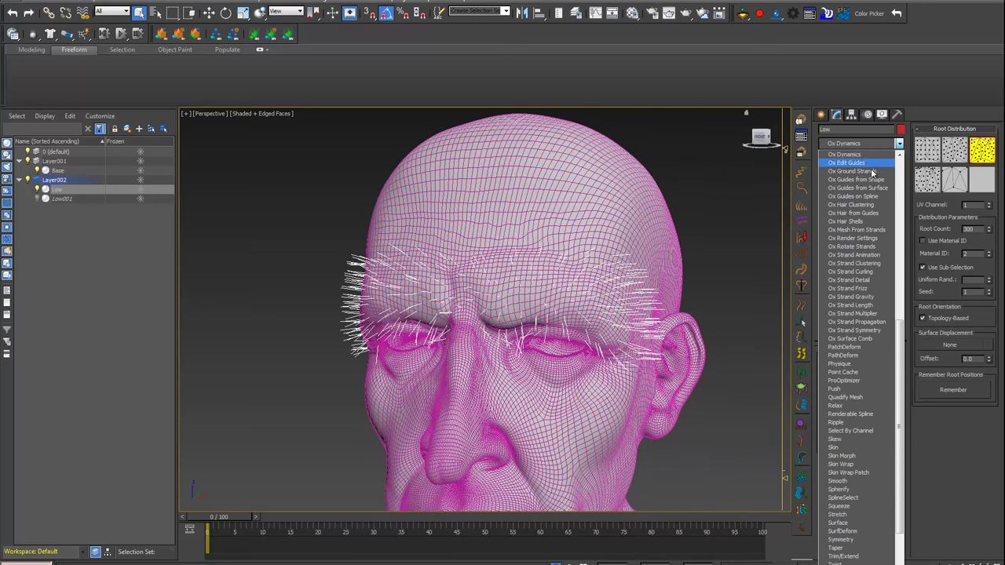
Step: Add an Ox Hair from Guides modifier on top of the guides
left_click(880, 216)
scroll(570, 284, "up", 5)
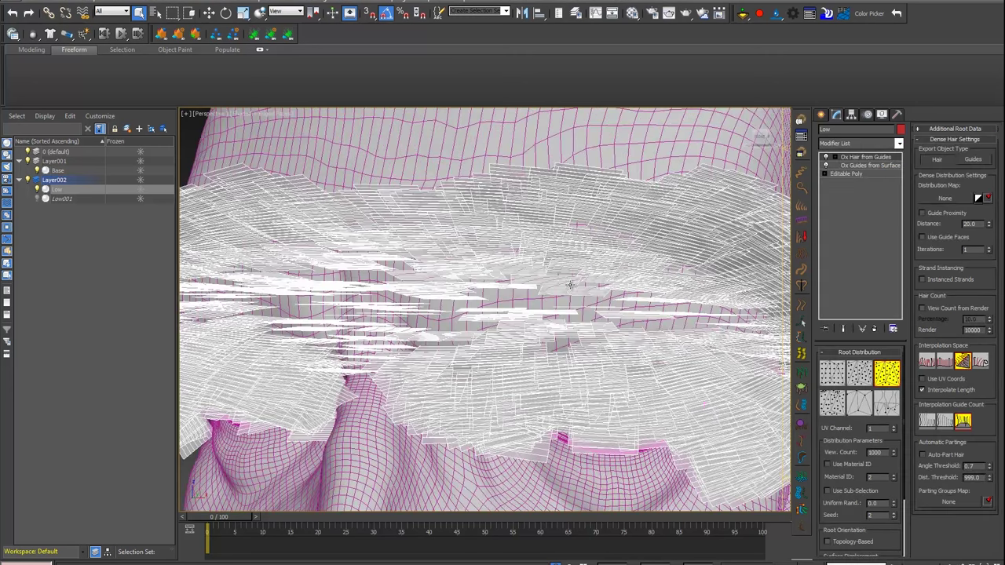
scroll(558, 280, "down", 5)
scroll(558, 280, "down", 3)
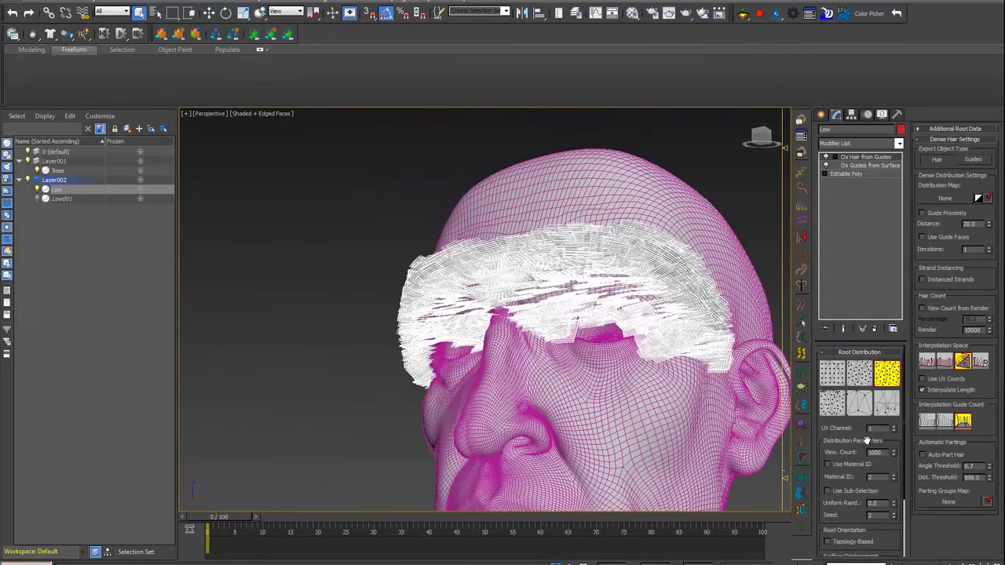
scroll(636, 313, "down", 1)
Step: Set the distribution map to a Bitmap loading 01.exr from Desktop > Temp
left_click(937, 199)
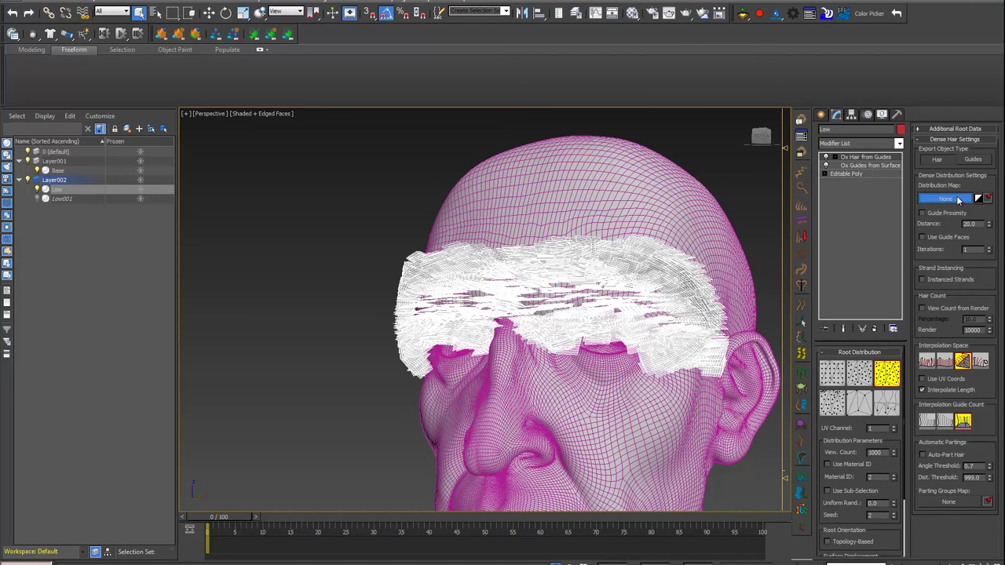
left_click(957, 199)
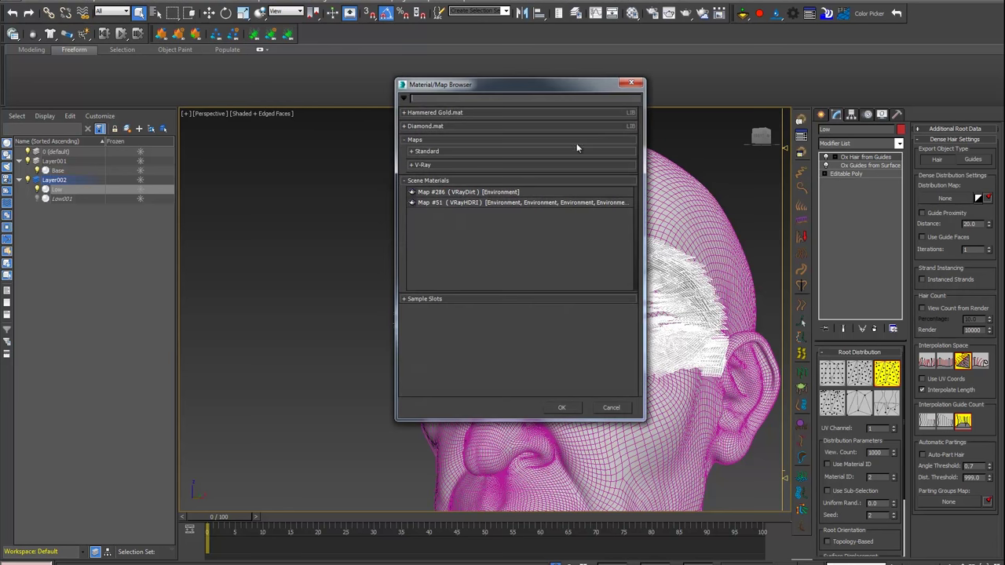
left_click(440, 151)
double_click(441, 161)
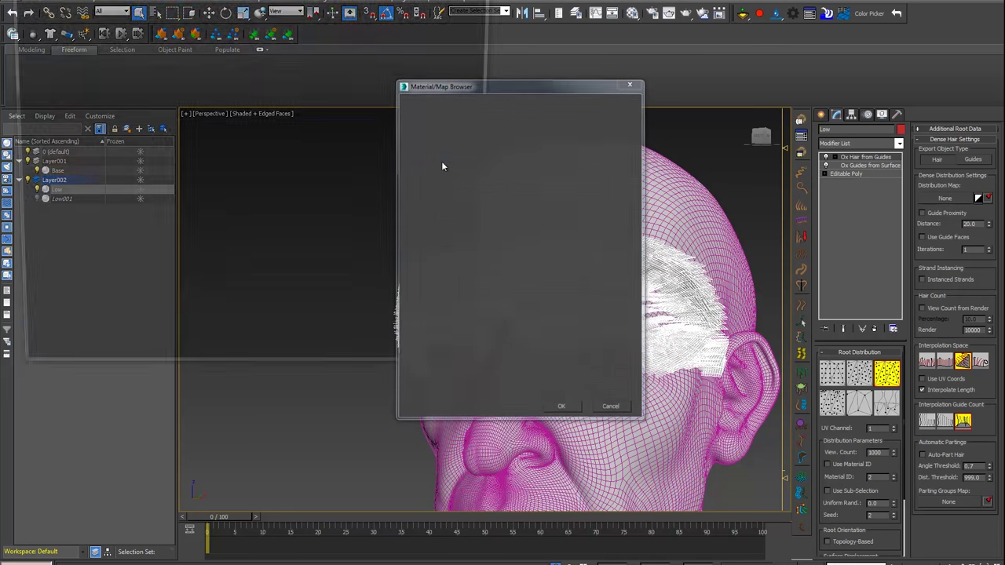
left_click(36, 79)
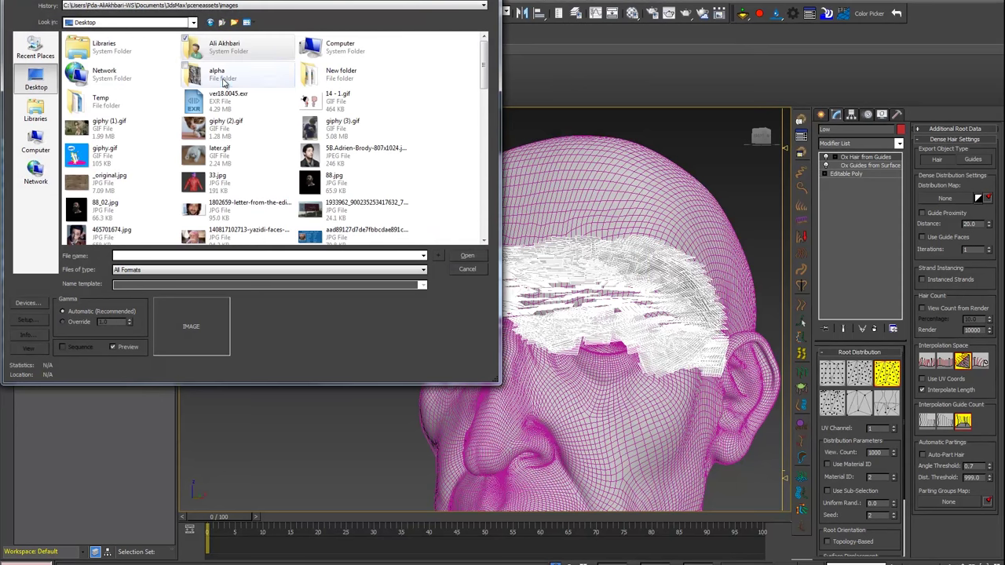
double_click(100, 101)
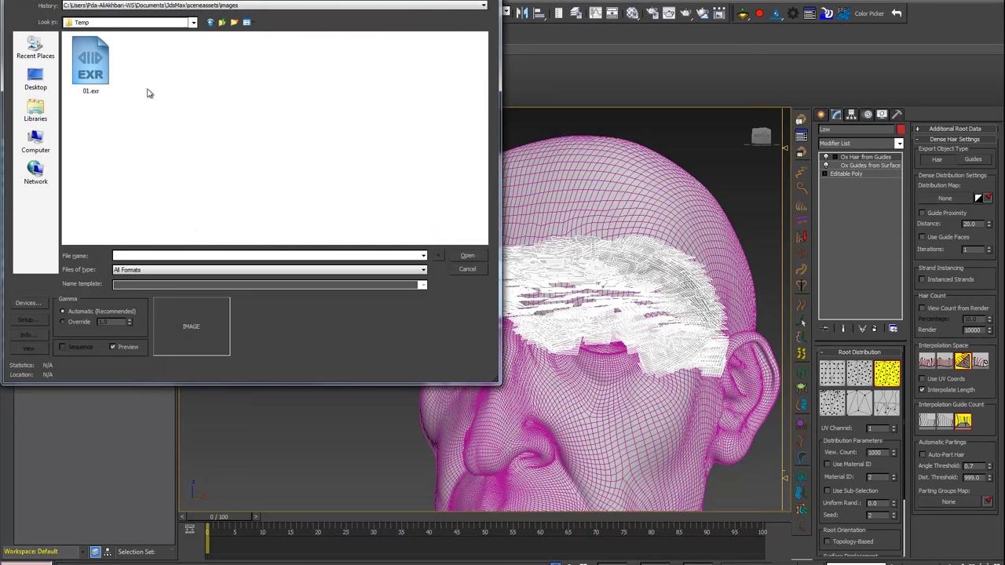
left_click(90, 66)
double_click(104, 71)
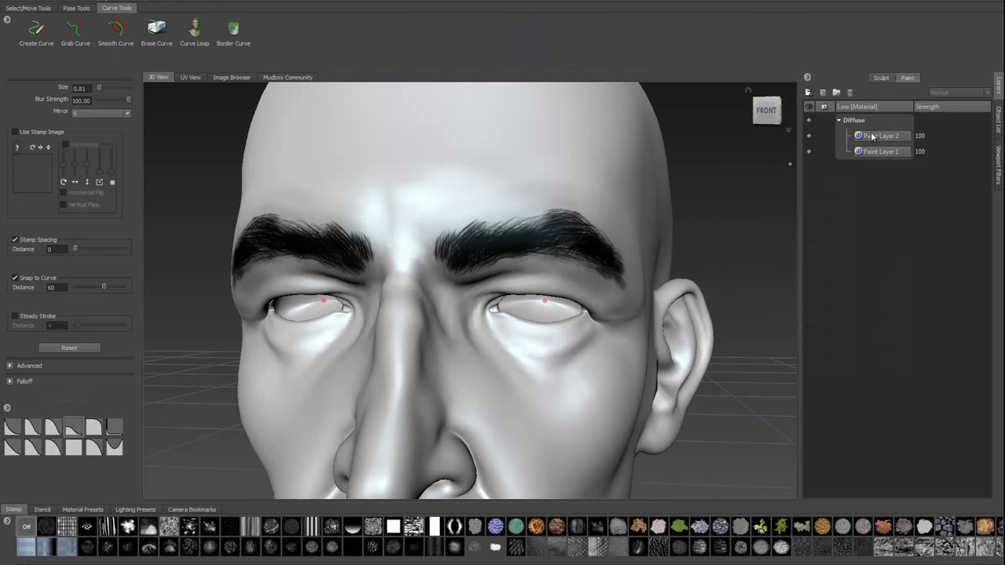
Step: Invert Paint Layer 2's colours with the Adjust Color Inverse preset
left_click(812, 93)
left_click(855, 370)
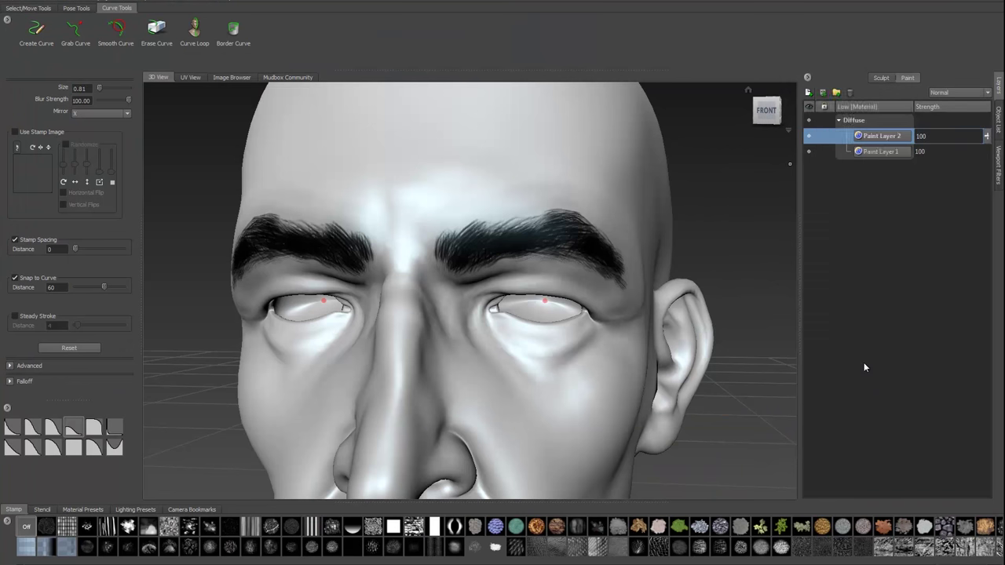
left_click(504, 151)
left_click(502, 186)
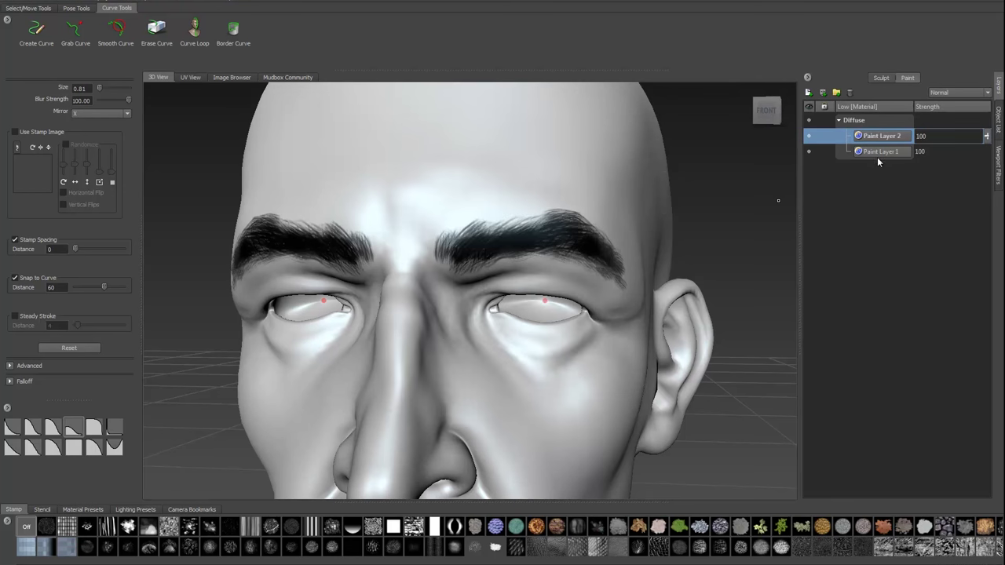
left_click(876, 153)
Step: Invert Paint Layer 1's colours the same way, then add a new paint layer
left_click(811, 83)
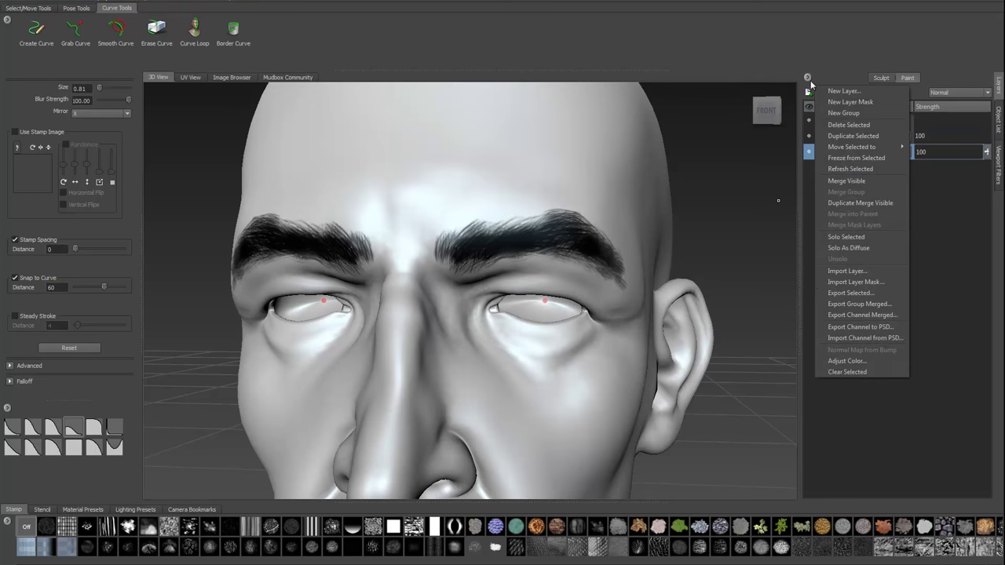
left_click(847, 361)
left_click(502, 150)
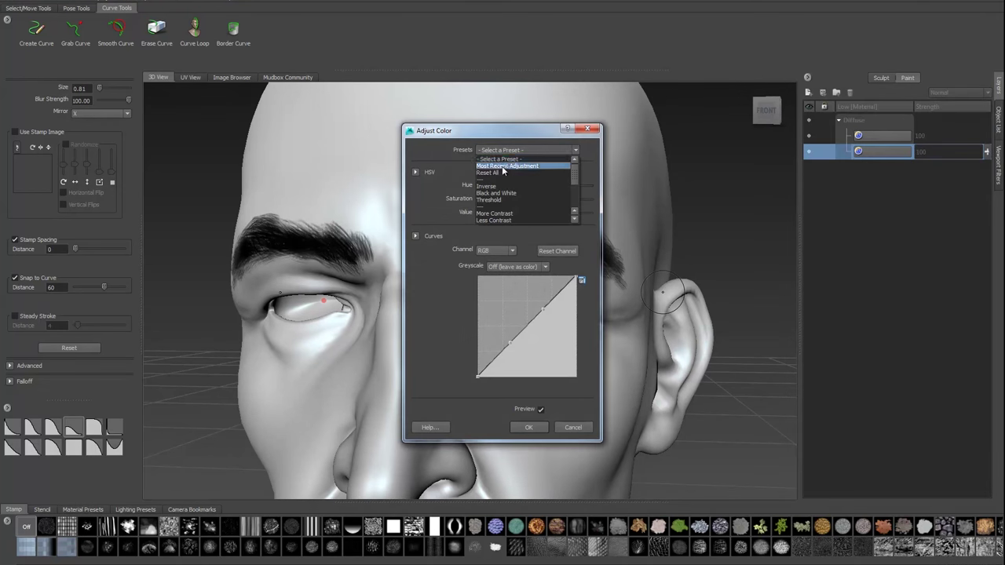
left_click(502, 166)
left_click(528, 426)
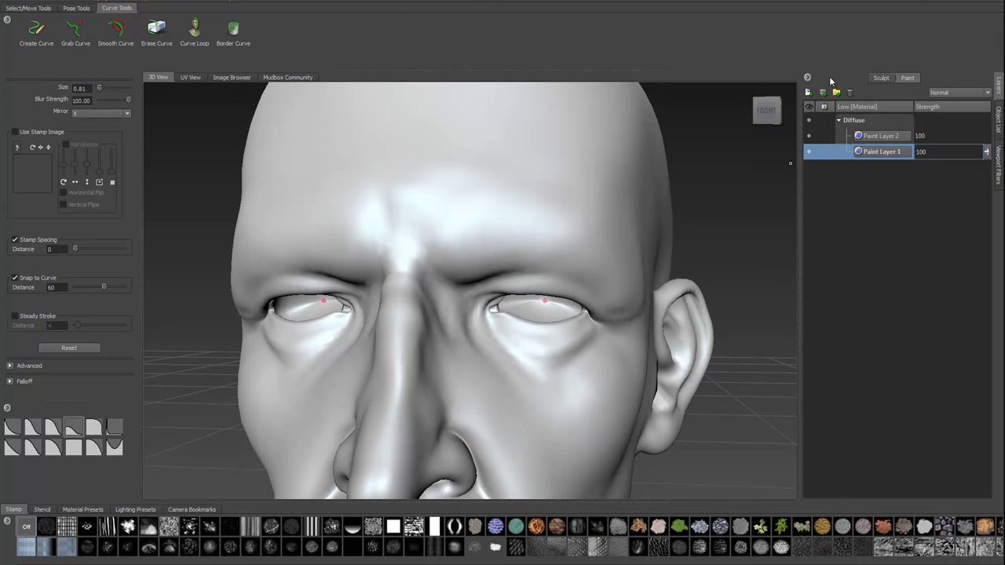
left_click(809, 92)
Step: Create Paint Layer 3 beneath Paint Layer 1 and set up the Paint brush at size 8.72 without a stamp
left_click(509, 318)
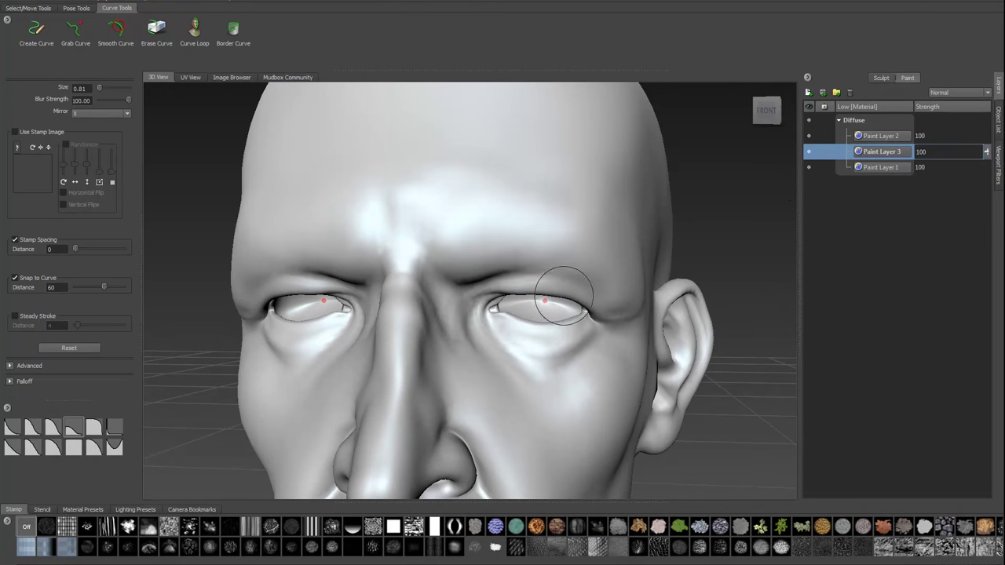
left_click_drag(874, 157, 880, 179)
right_click(538, 202)
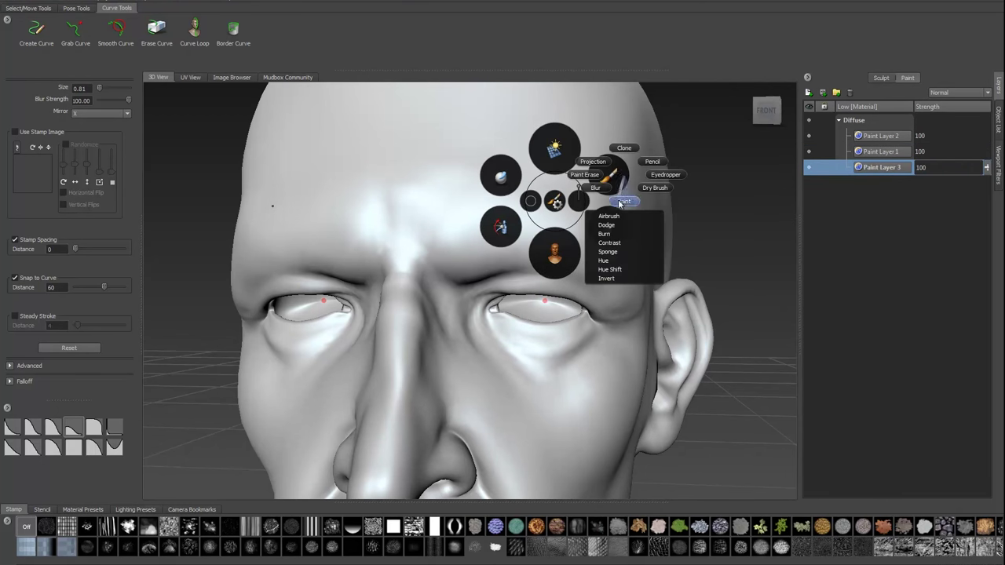
left_click(612, 227)
left_click(33, 149)
key("a")
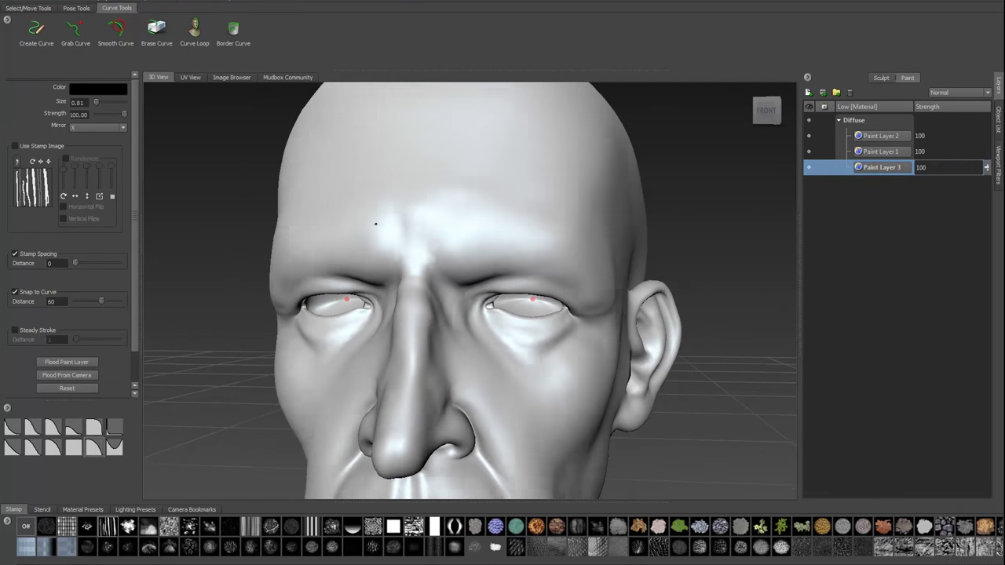
left_click_drag(481, 249, 520, 224)
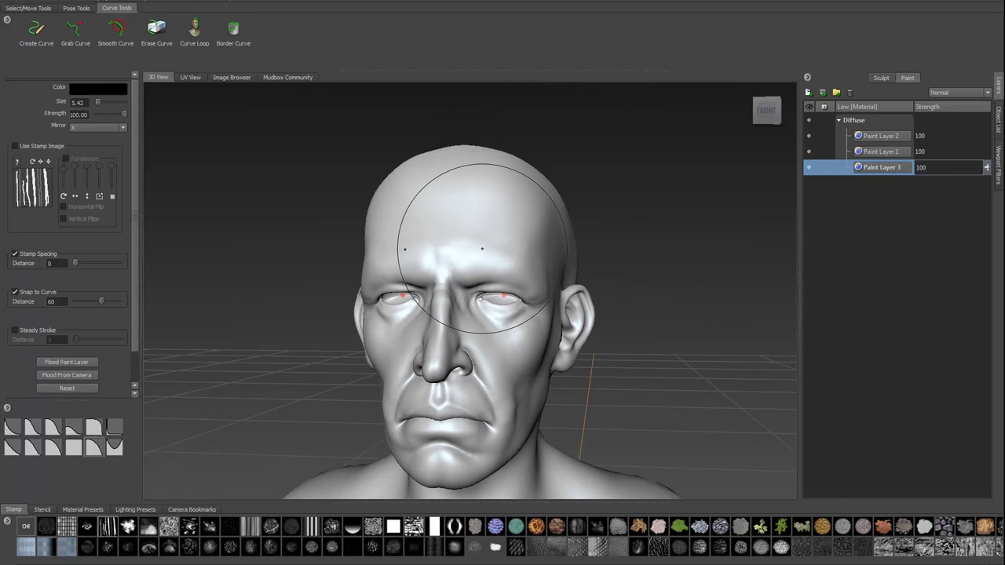
Step: Paint the face, chin, sides, back of head and neck black, then view with Flat Lighting
left_click(521, 224)
left_click_drag(471, 463, 423, 467)
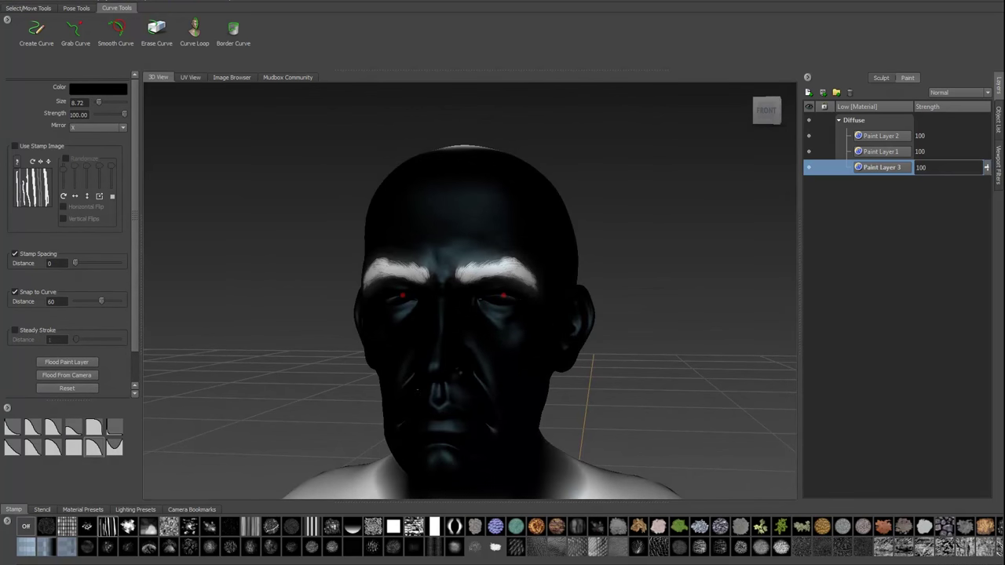
left_click_drag(441, 406, 518, 379, "alt")
left_click_drag(553, 236, 511, 408)
left_click_drag(588, 347, 439, 346, "alt")
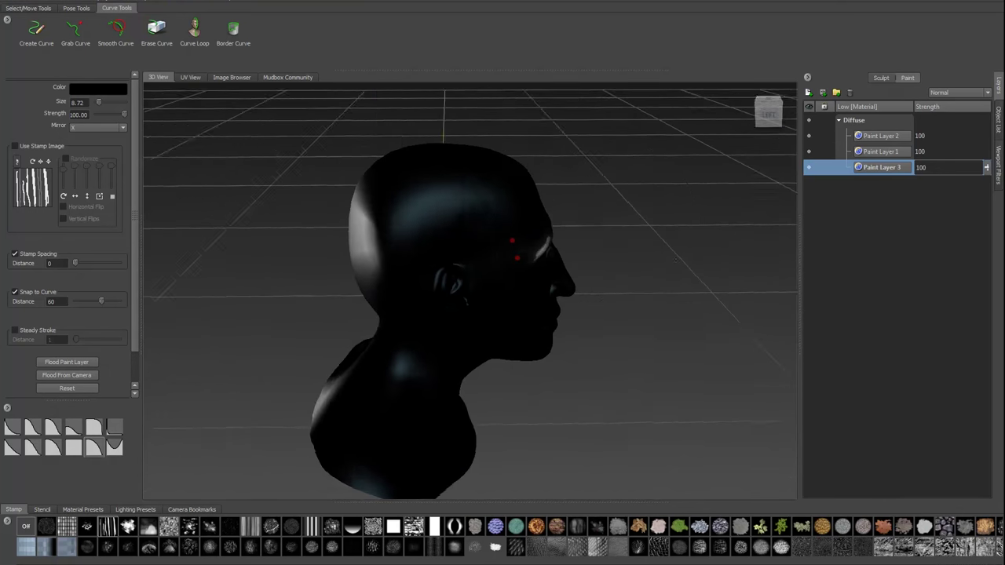
left_click_drag(369, 182, 359, 295)
left_click_drag(353, 345, 330, 440)
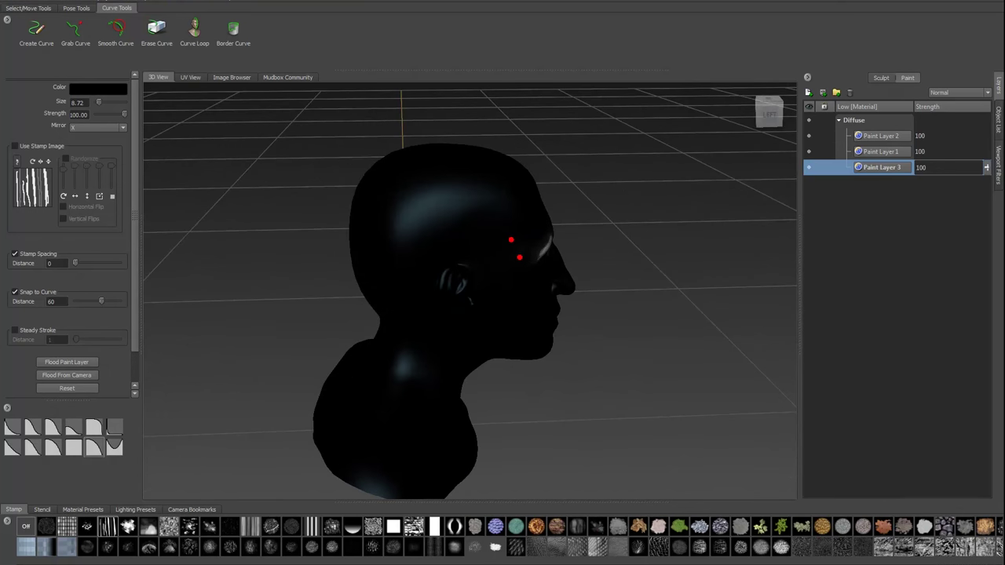
mouse_move(450, 208)
left_mouse_down("alt")
mouse_move(502, 235)
mouse_move(643, 220)
left_mouse_up("alt")
scroll(524, 253, "up", 3)
right_click_drag(663, 200, 667, 229)
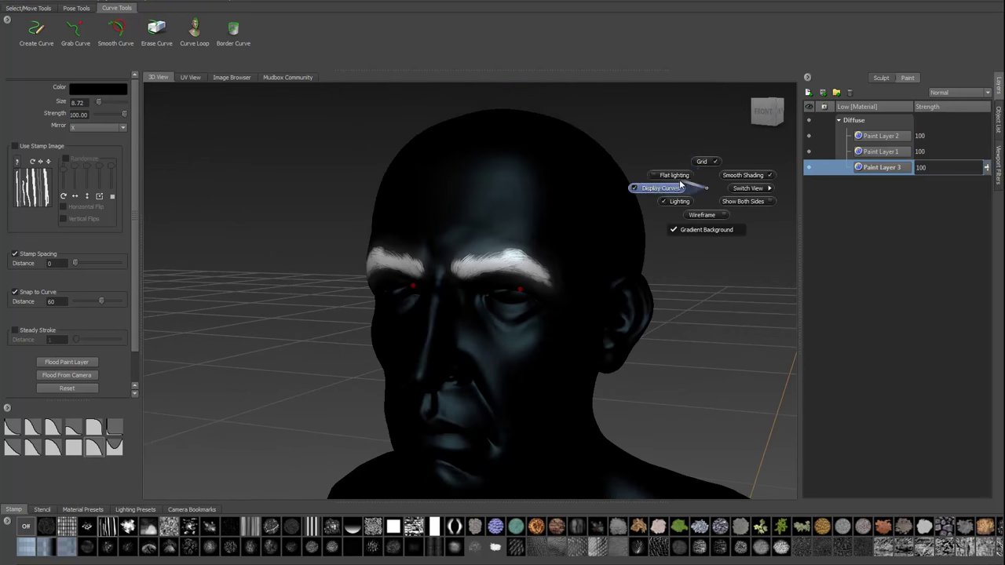
mouse_move(667, 229)
left_mouse_down("alt")
mouse_move(597, 235)
mouse_move(667, 229)
left_mouse_up("alt")
Step: Export Paint Layer 3 with Export Selected as 01.exr in Temp, replacing the existing file
scroll(550, 236, "up", 3)
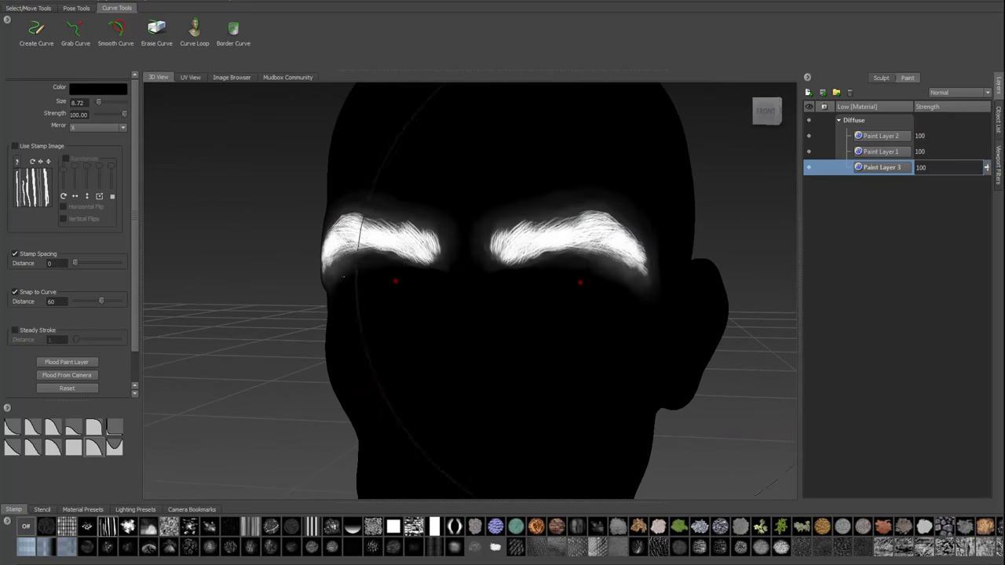
left_click(807, 78)
left_click(866, 151)
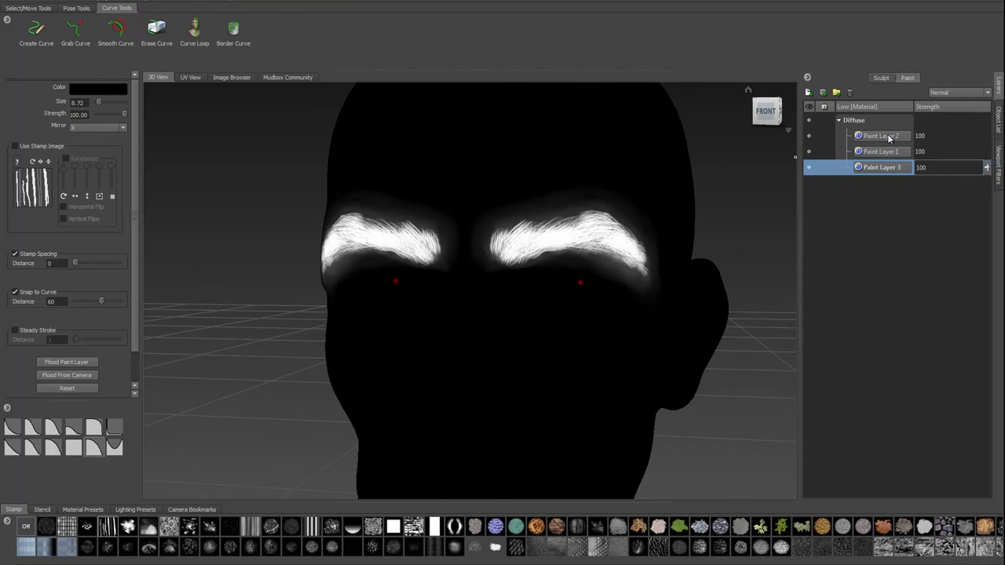
right_click(886, 136)
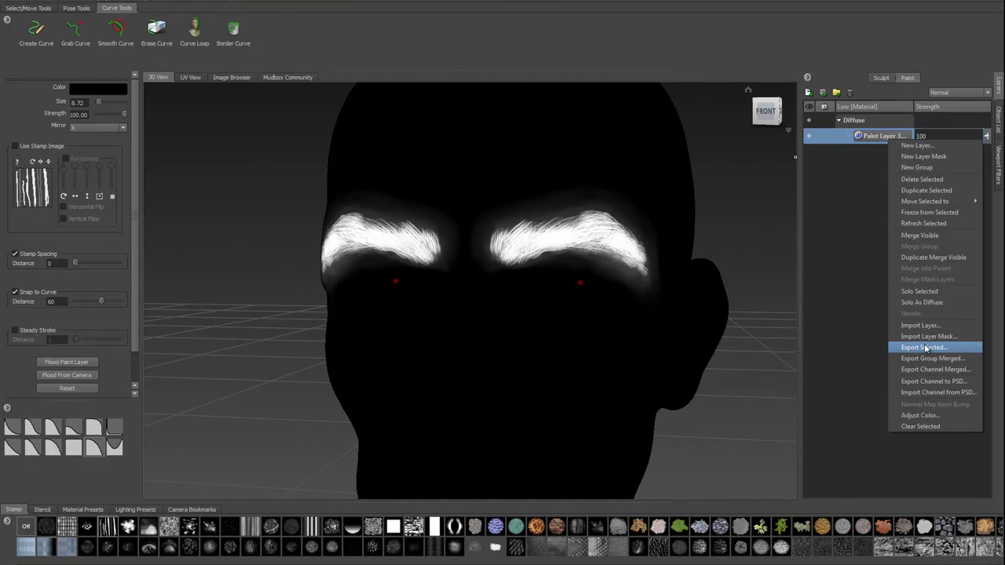
left_click(926, 350)
left_click(713, 400)
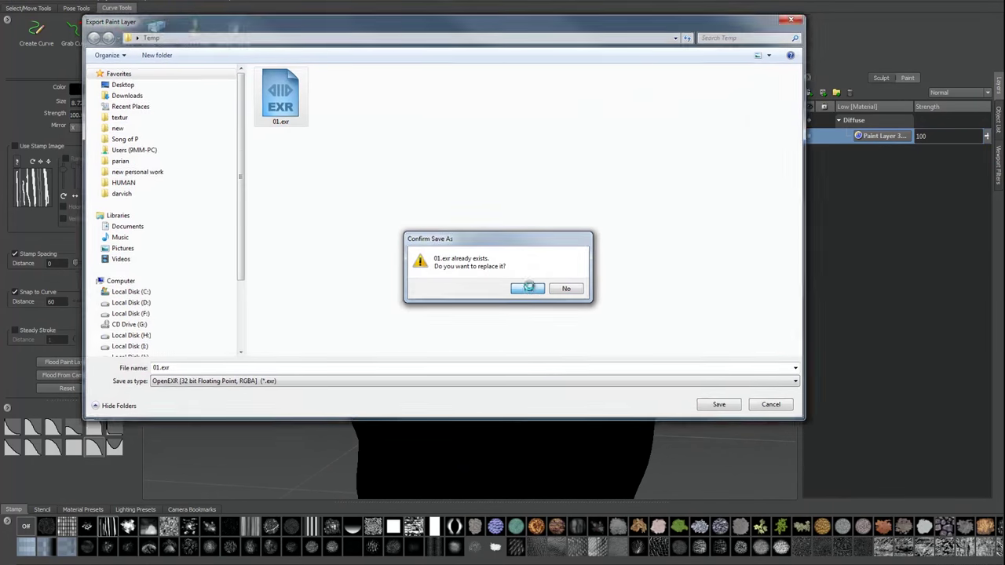
left_click(567, 286)
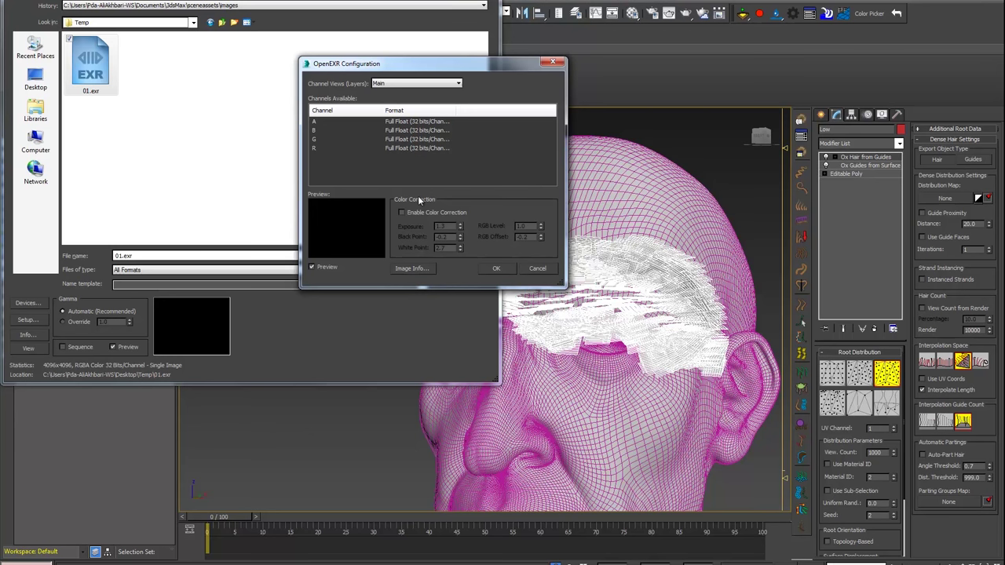
Step: Load 01.exr from Temp as the Ox Hair distribution map, accepting the OpenEXR settings
left_click(532, 270)
double_click(113, 67)
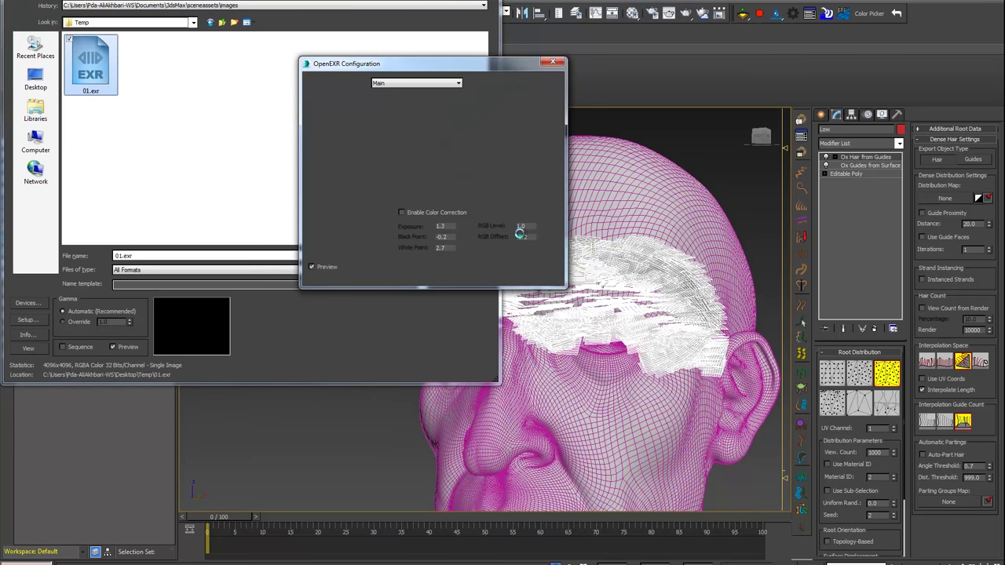
left_click(497, 267)
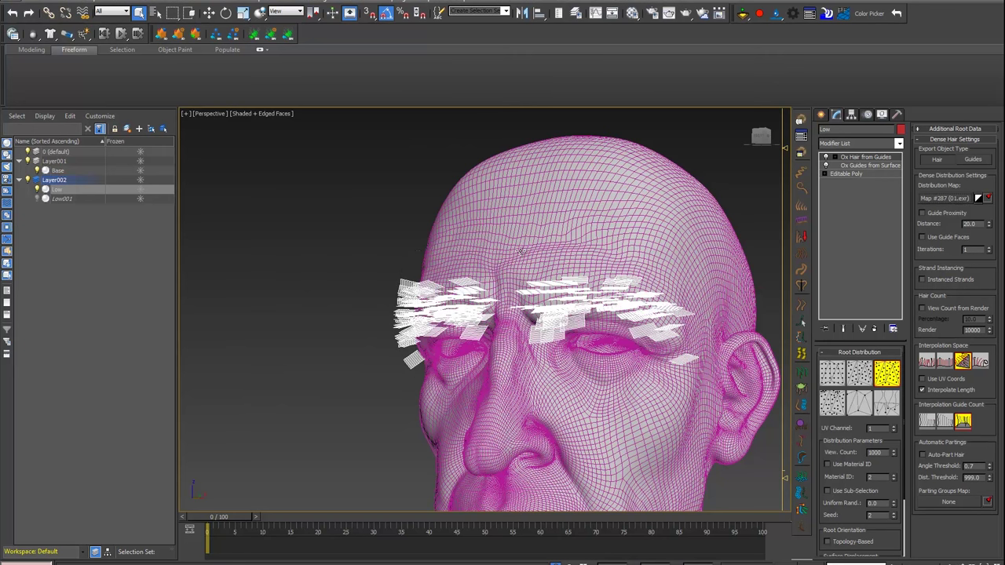
mouse_move(578, 271)
middle_mouse_down("alt")
mouse_move(560, 277)
mouse_move(807, 174)
middle_mouse_up("alt")
scroll(560, 277, "up", 3)
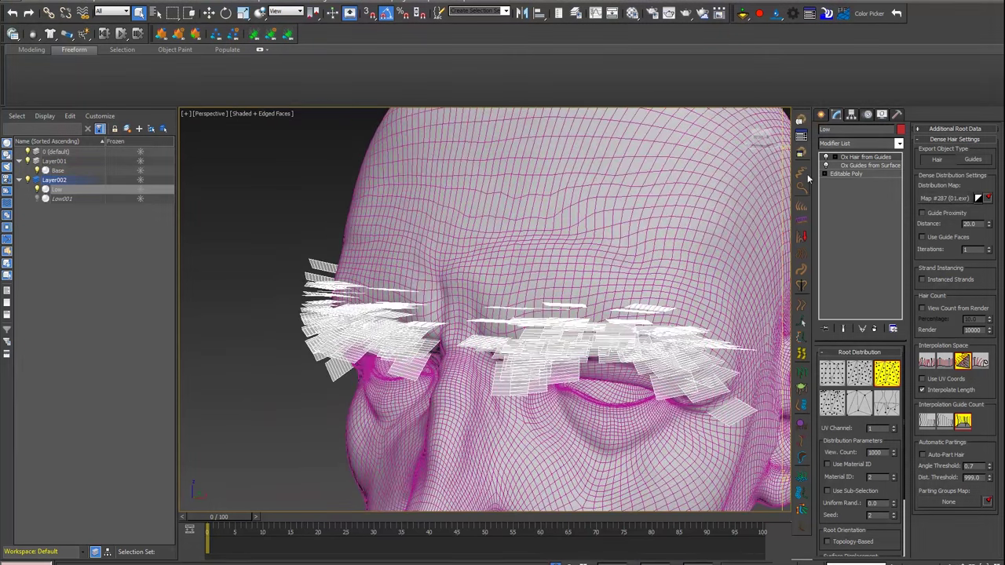
Step: Add an Ox Render Settings modifier to the eyebrow hair
left_click(839, 145)
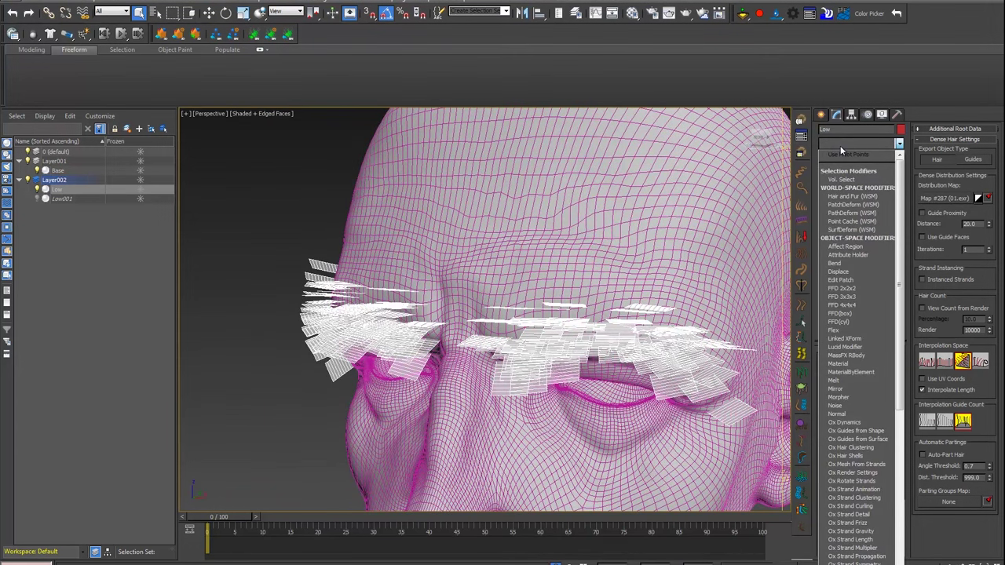
type("o")
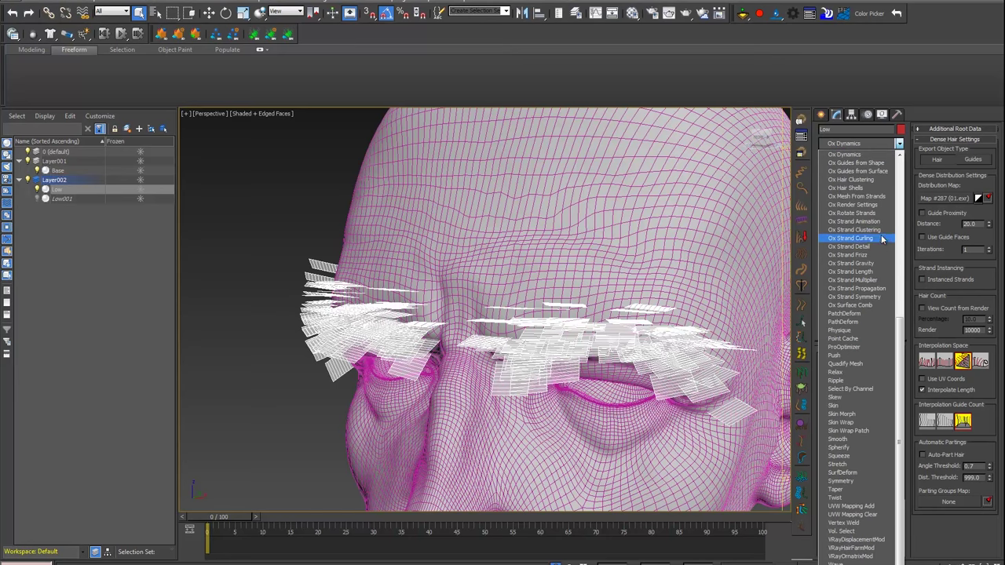
left_click(882, 205)
middle_click_drag(666, 255, 870, 390, "alt")
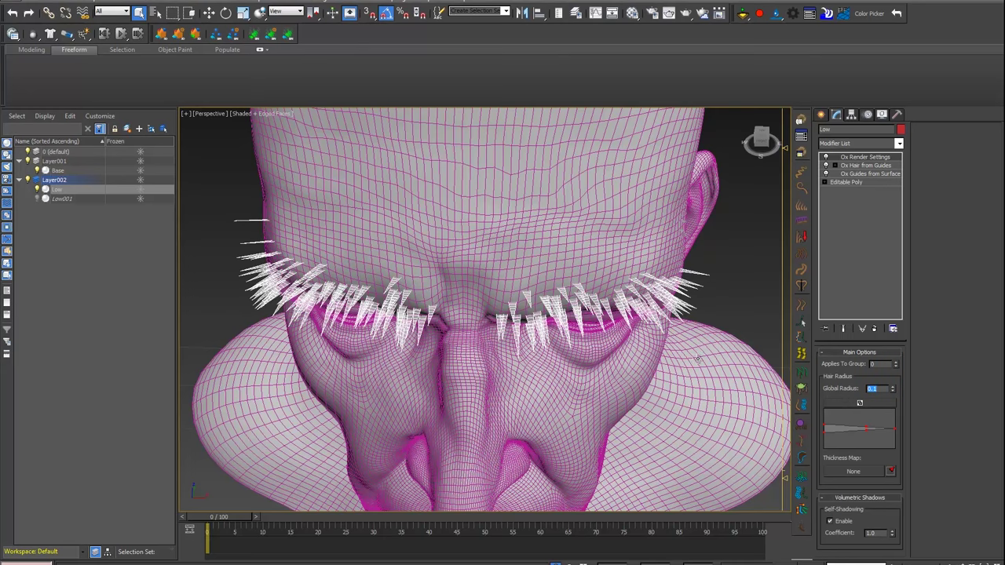
mouse_move(699, 359)
middle_mouse_down("alt")
mouse_move(567, 324)
mouse_move(636, 309)
mouse_move(566, 295)
middle_mouse_up("alt")
key("F4")
key("F4")
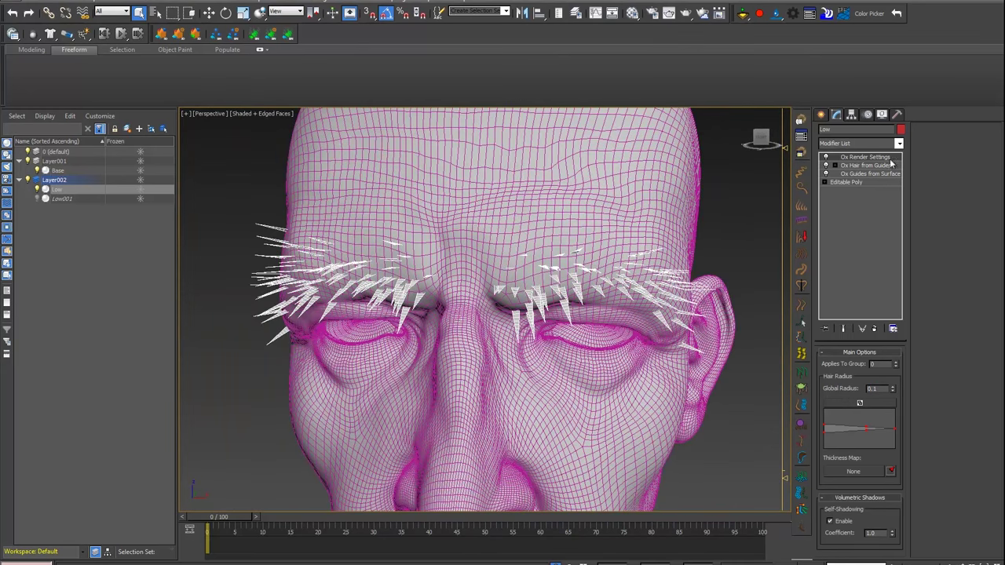
Step: Add VRayOrnatrixMod on top of the hair modifier stack
left_click(874, 143)
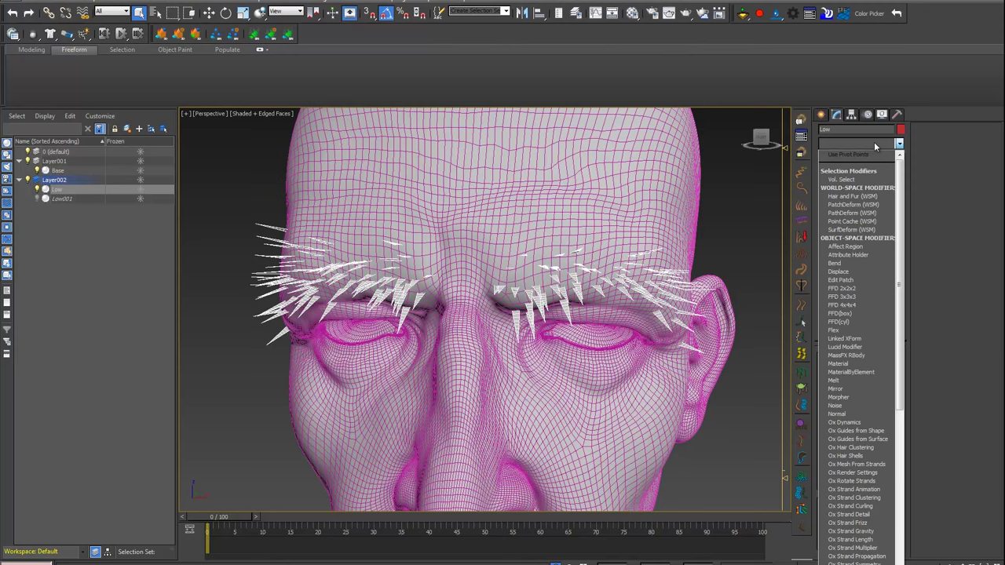
scroll(874, 141, "down", 1)
key("v")
key("v")
key("v")
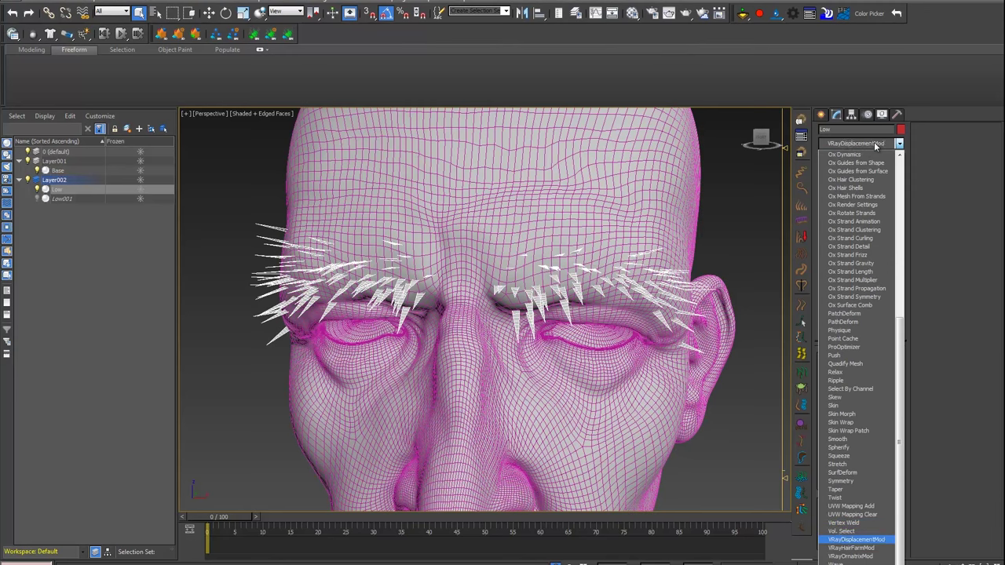
key("v")
key("v")
key("Return")
middle_click_drag(647, 226, 617, 225, "alt")
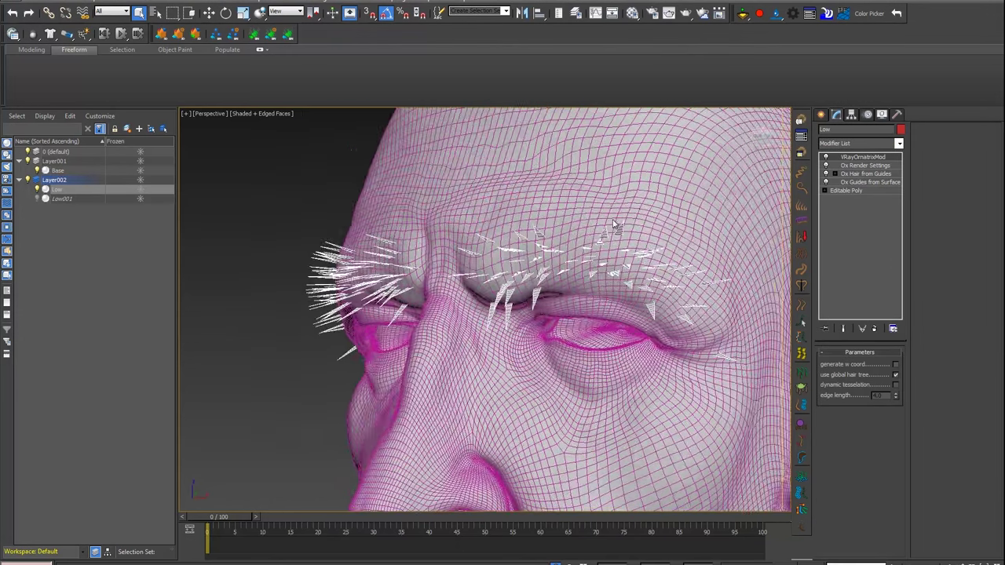
Step: Lower one end of the Hair Radius curve and set Global Radius to 0.05
left_click(871, 165)
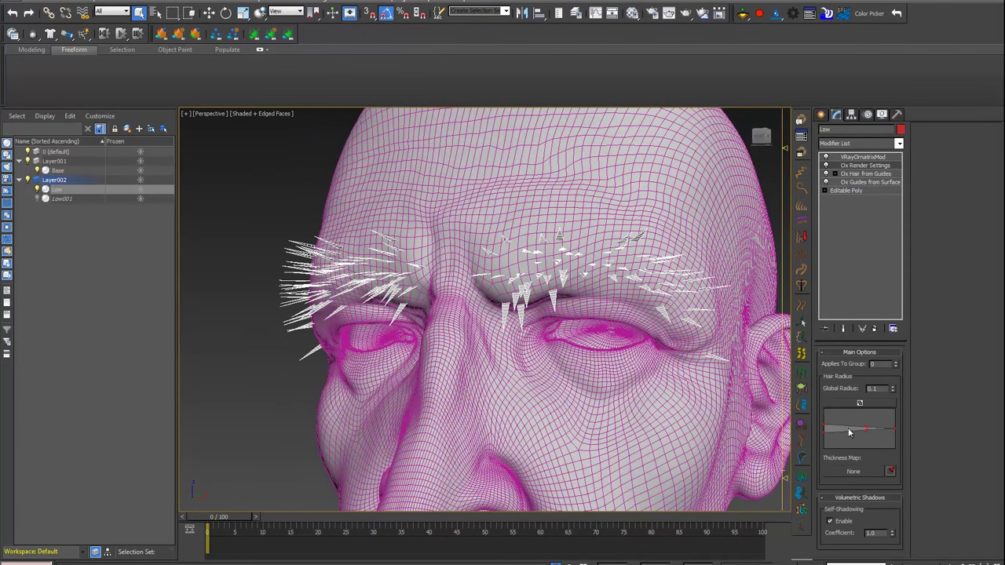
left_click_drag(825, 430, 823, 429)
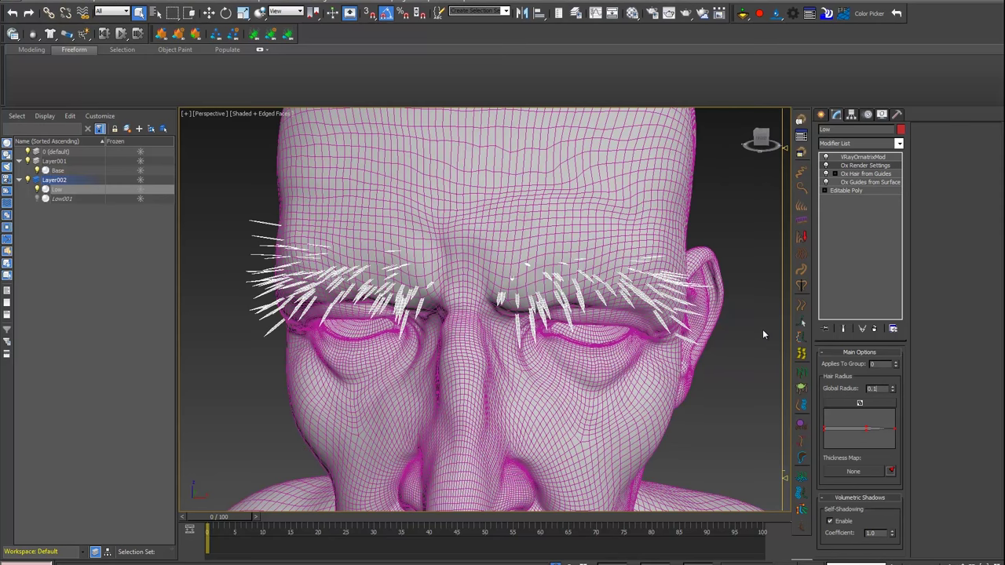
key("BackSpace")
type("05")
key("Return")
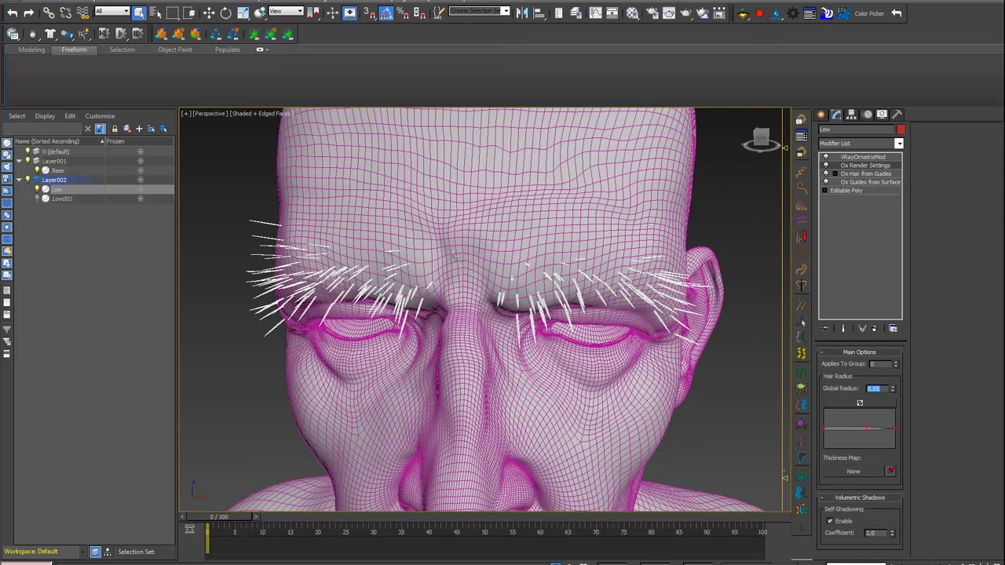
middle_click_drag(453, 255, 408, 263, "alt")
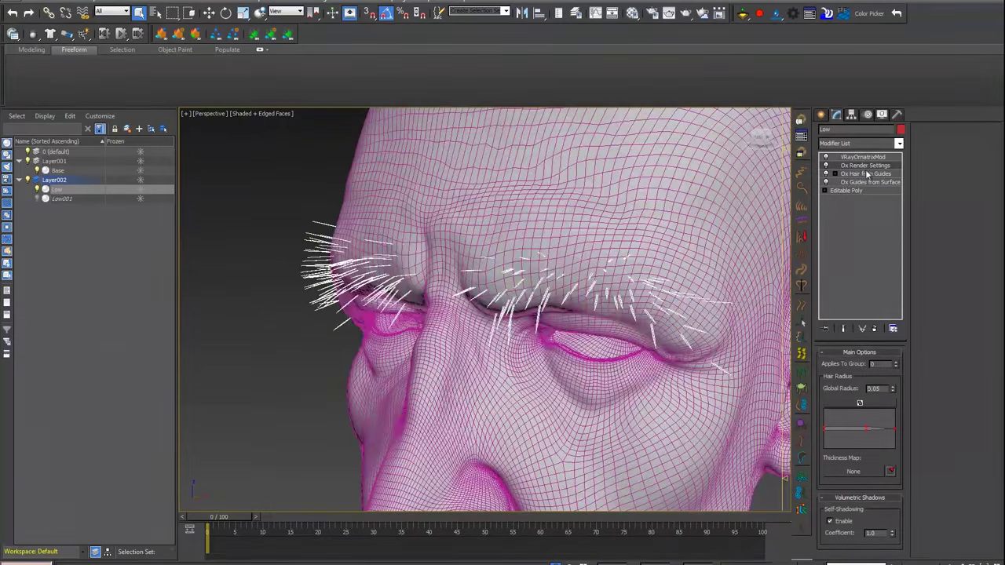
left_click(867, 174)
left_click(864, 143)
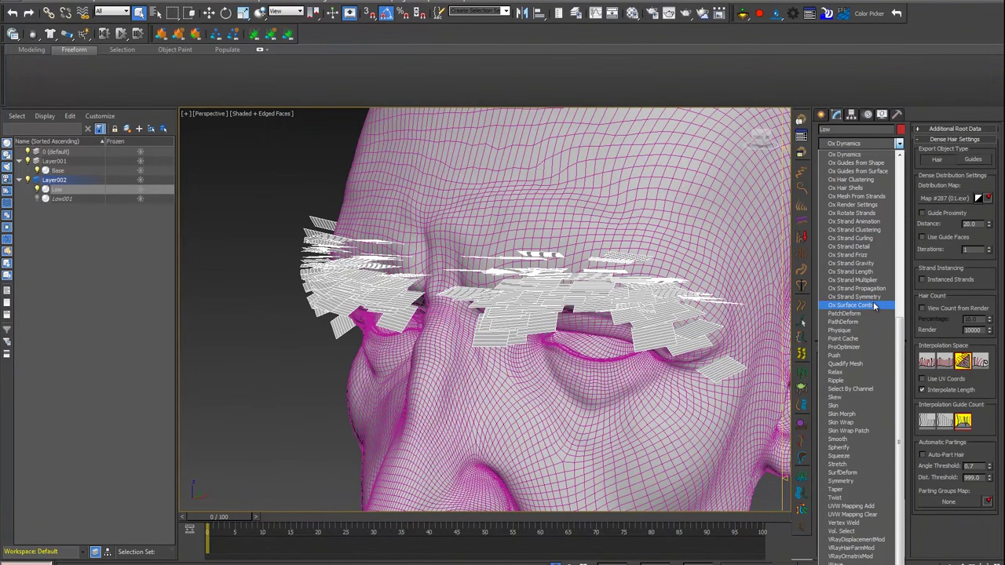
Step: Add Ox Surface Comb and draw a sink across each brow in Sinks mode
left_click(863, 305)
middle_click_drag(646, 269, 872, 188, "alt")
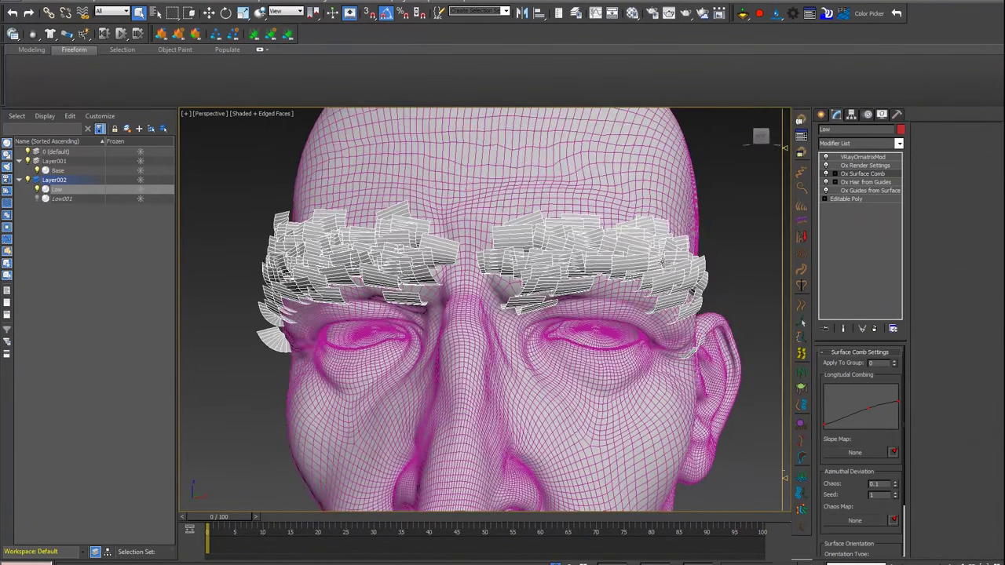
left_click(834, 174)
left_click(851, 182)
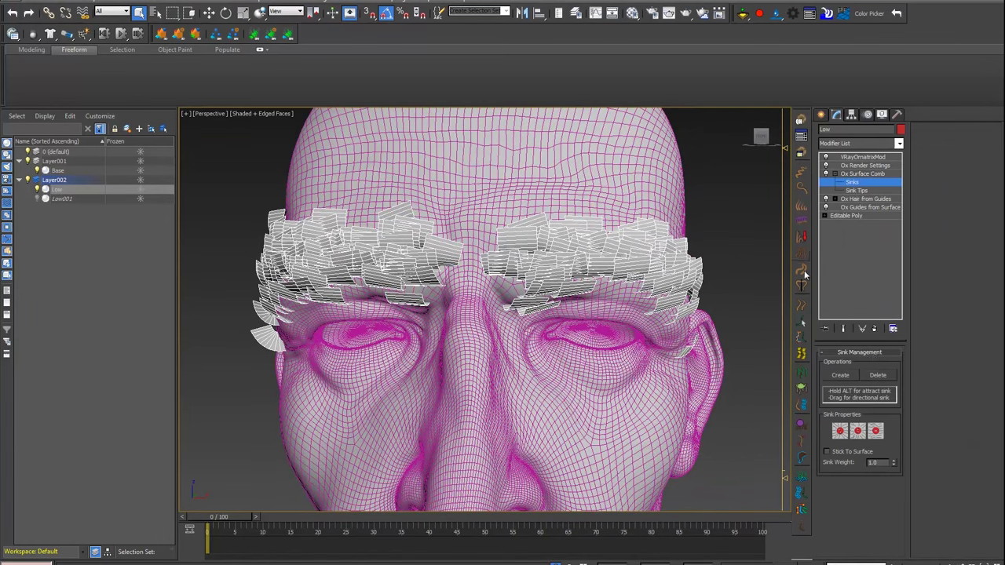
left_click_drag(503, 263, 610, 260)
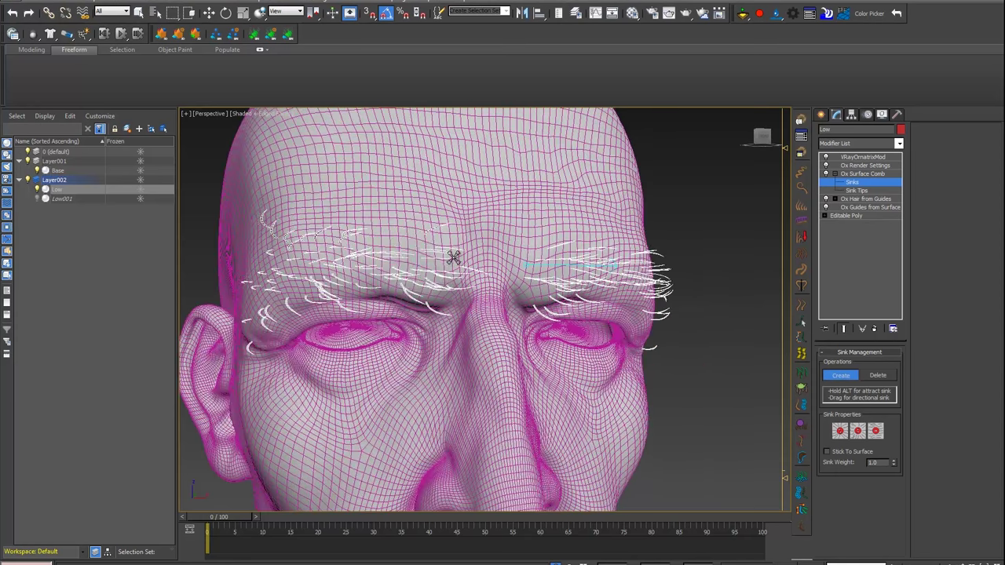
middle_click_drag(424, 255, 456, 256, "alt")
Step: Draw additional sinks combing the brow hairs outward, including above the right eye
left_click_drag(440, 264, 352, 261)
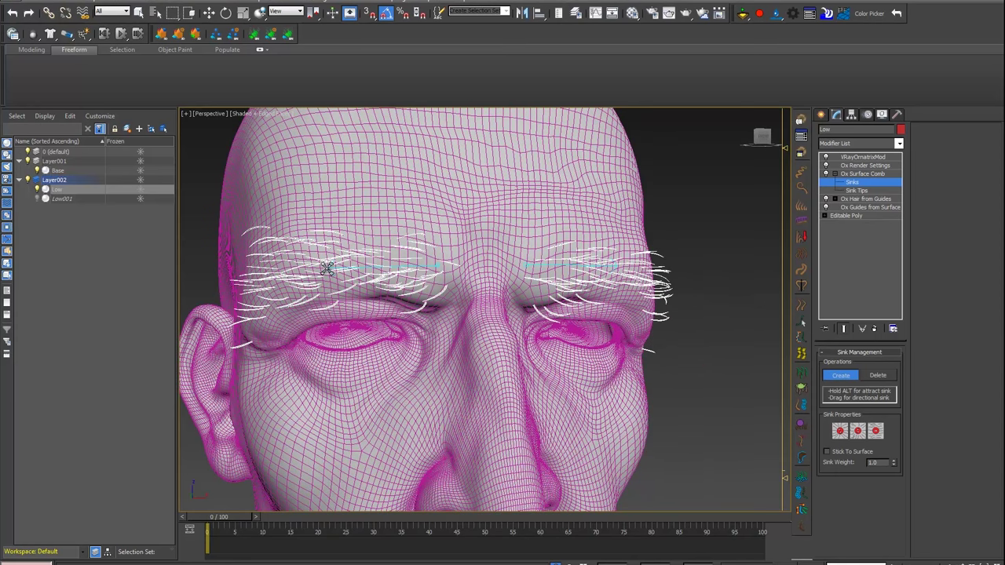
middle_click_drag(330, 264, 592, 238, "alt")
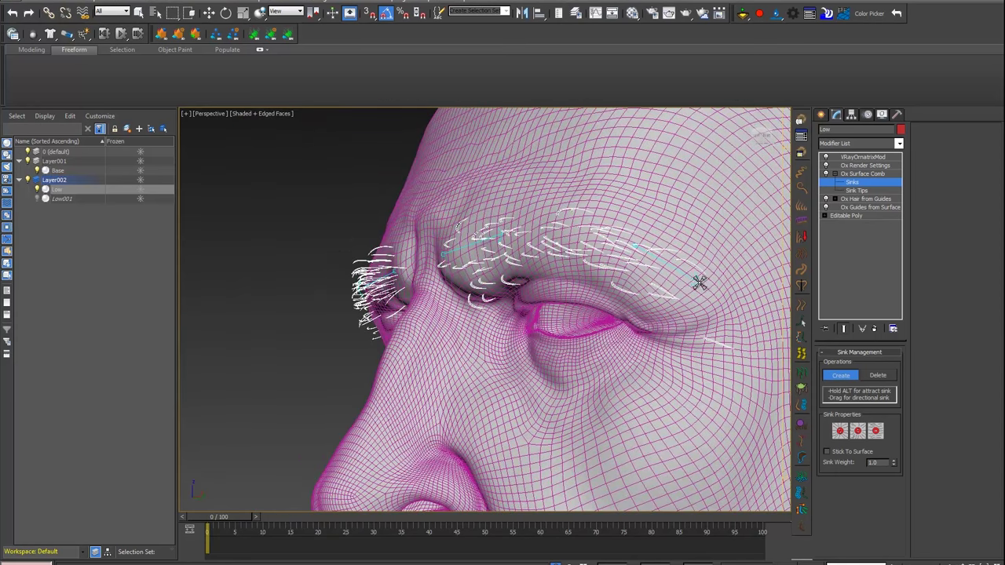
middle_click_drag(700, 283, 390, 238, "alt")
left_click_drag(390, 238, 282, 267)
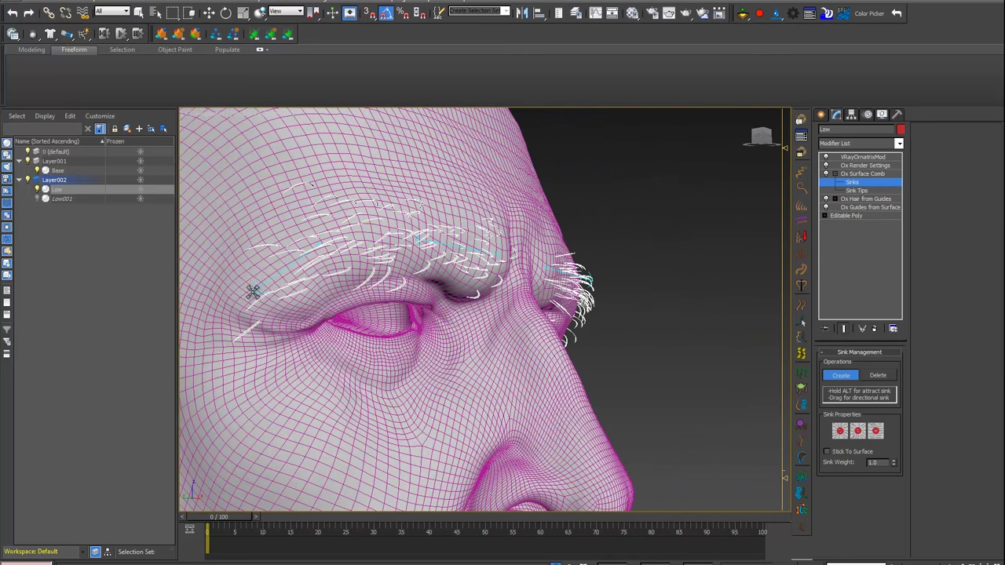
mouse_move(254, 284)
middle_mouse_down("alt")
mouse_move(415, 264)
mouse_move(567, 269)
middle_mouse_up("alt")
scroll(566, 269, "up", 3)
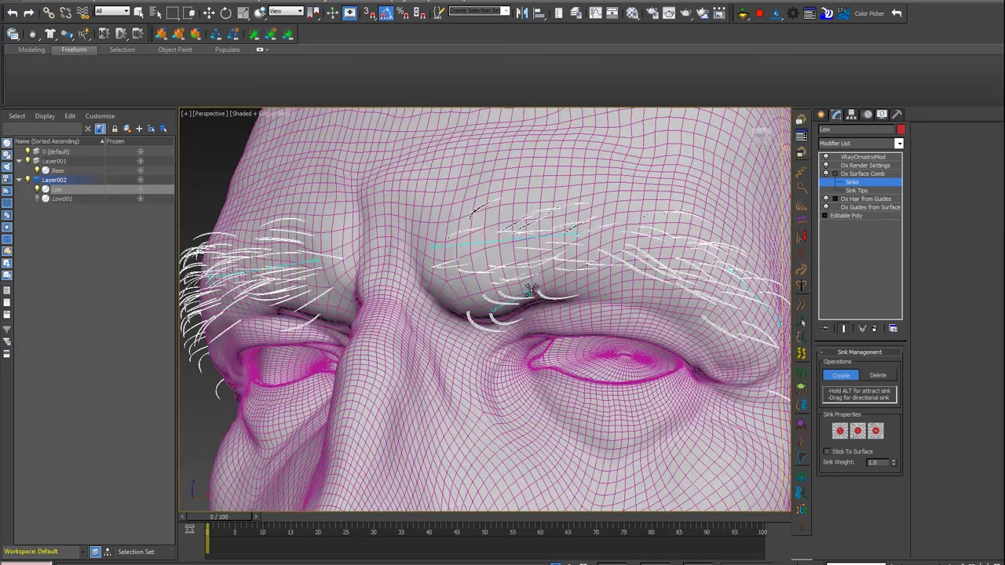
mouse_move(511, 203)
left_mouse_down()
mouse_move(636, 290)
mouse_move(680, 274)
left_mouse_up()
left_click_drag(641, 208, 696, 258)
middle_click_drag(696, 258, 647, 266, "alt")
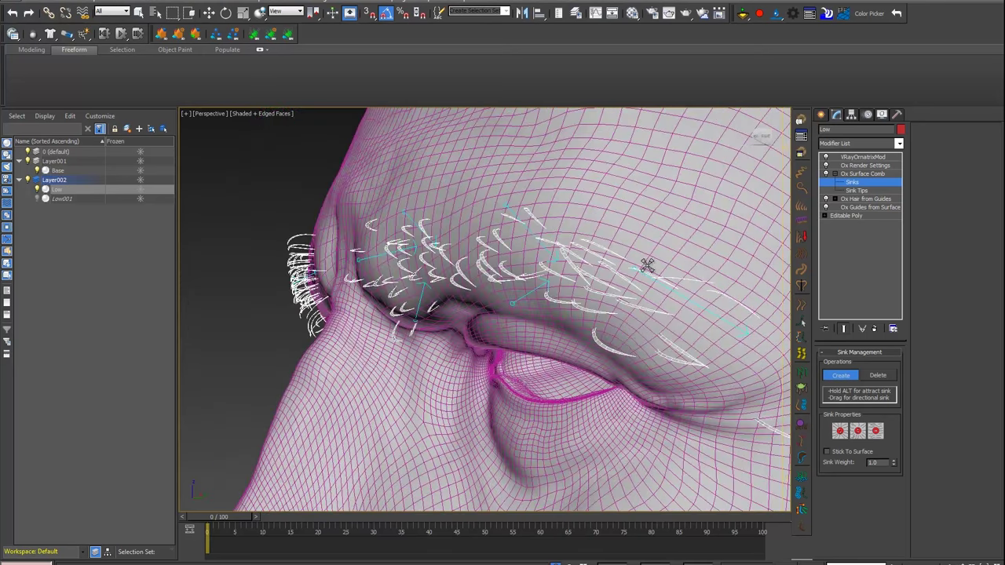
mouse_move(653, 321)
middle_mouse_down("alt")
mouse_move(667, 291)
mouse_move(795, 175)
middle_mouse_up("alt")
Step: Select a brow sink and move its tips to recomb the eyebrow hairs
key("q")
left_click(726, 305)
scroll(709, 278, "down", 3)
key("w")
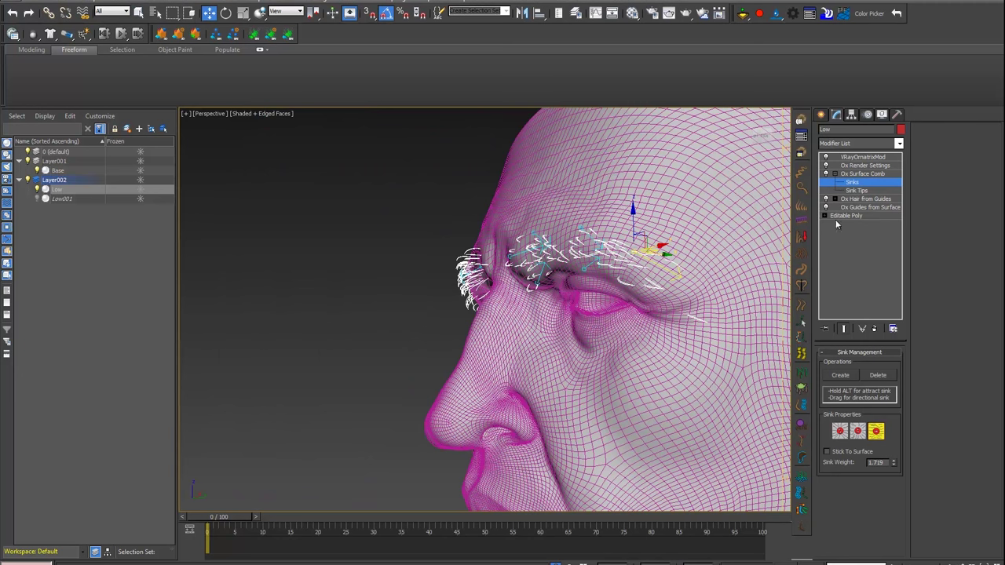
left_click(855, 191)
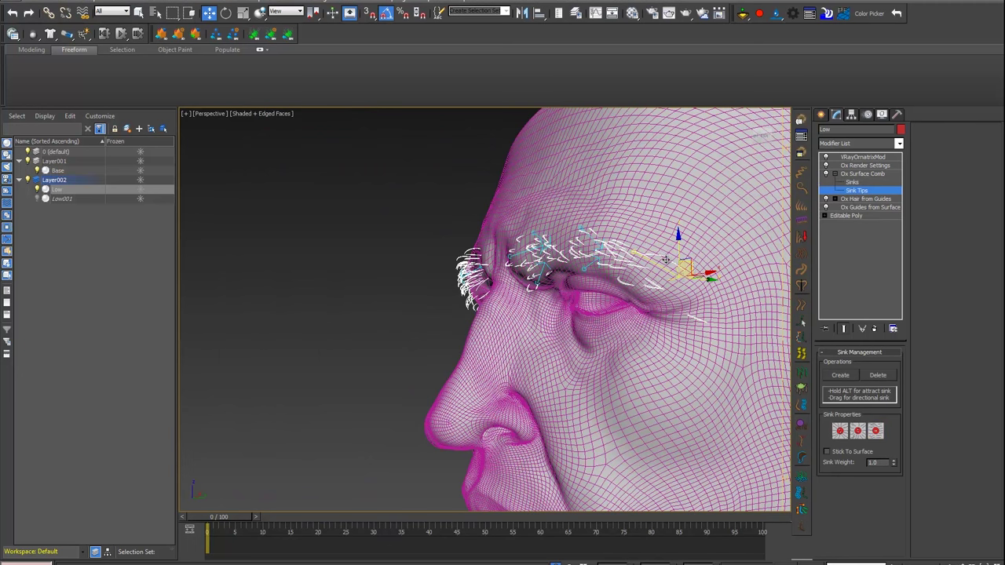
left_click_drag(665, 260, 653, 259)
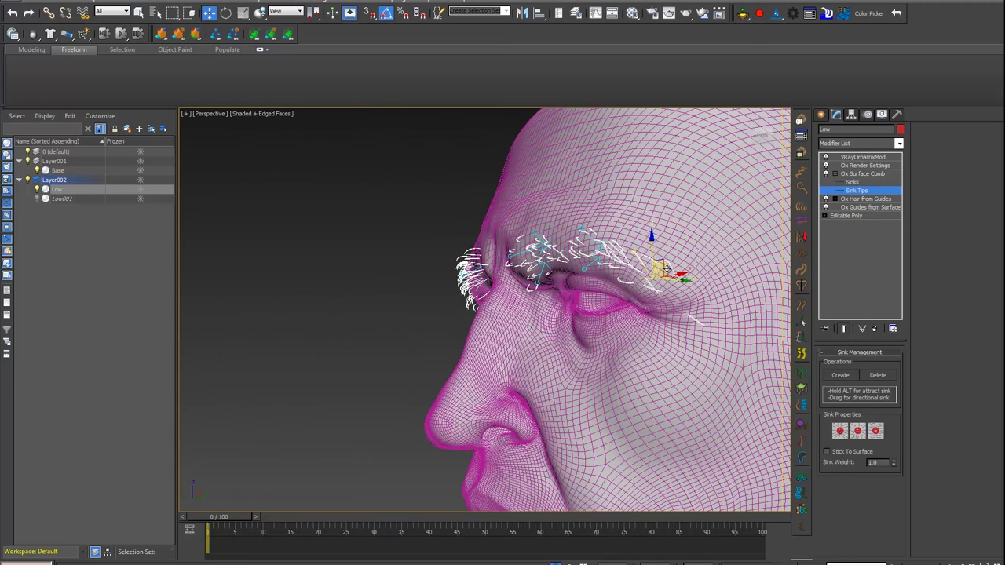
mouse_move(659, 260)
middle_mouse_down("alt")
mouse_move(618, 249)
mouse_move(386, 272)
mouse_move(358, 235)
middle_mouse_up("alt")
left_click_drag(359, 235, 395, 245)
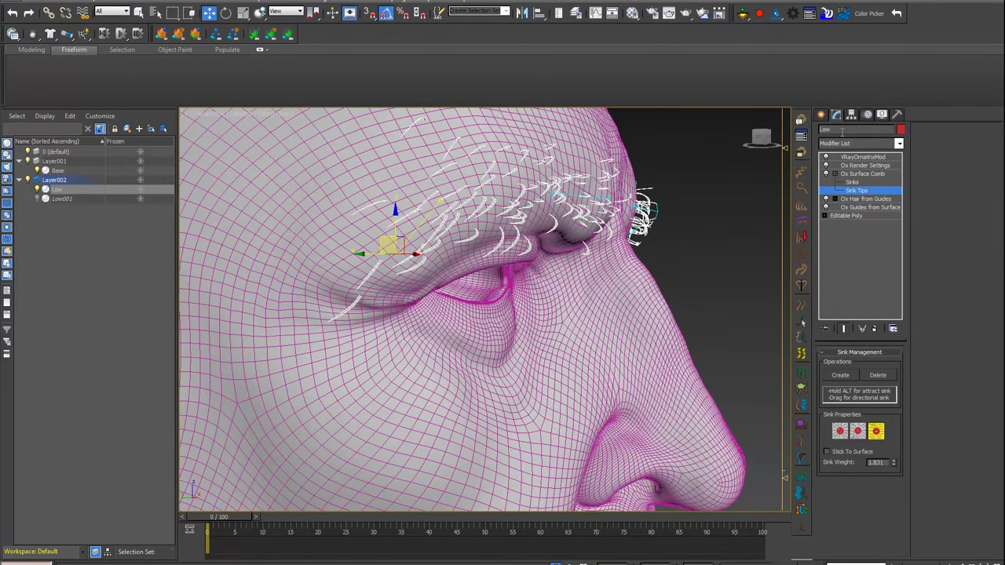
Step: Make Ox Hair from Guides show the render hair count at 100% in the viewport
left_click(866, 199)
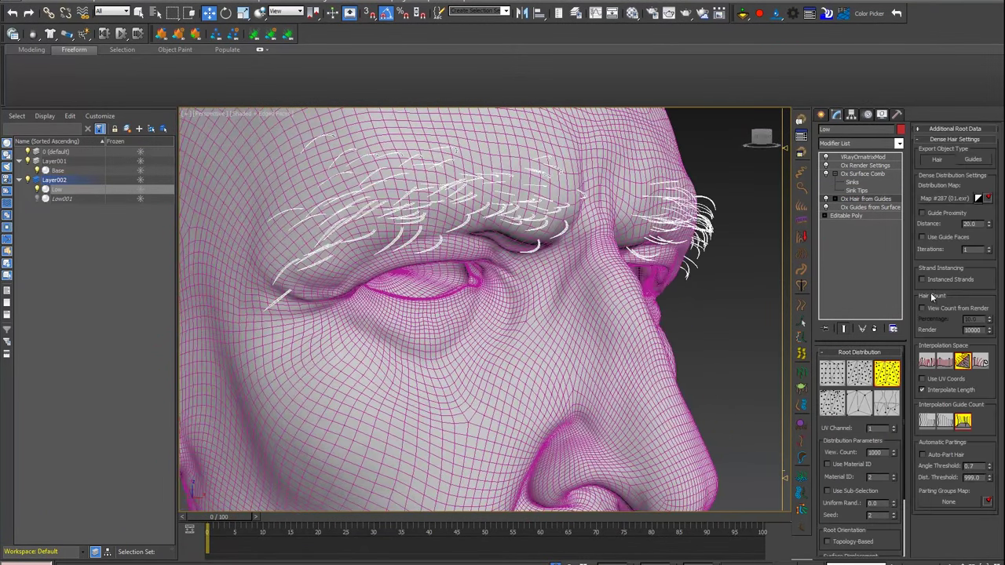
left_click(939, 309)
type("100")
key("Return")
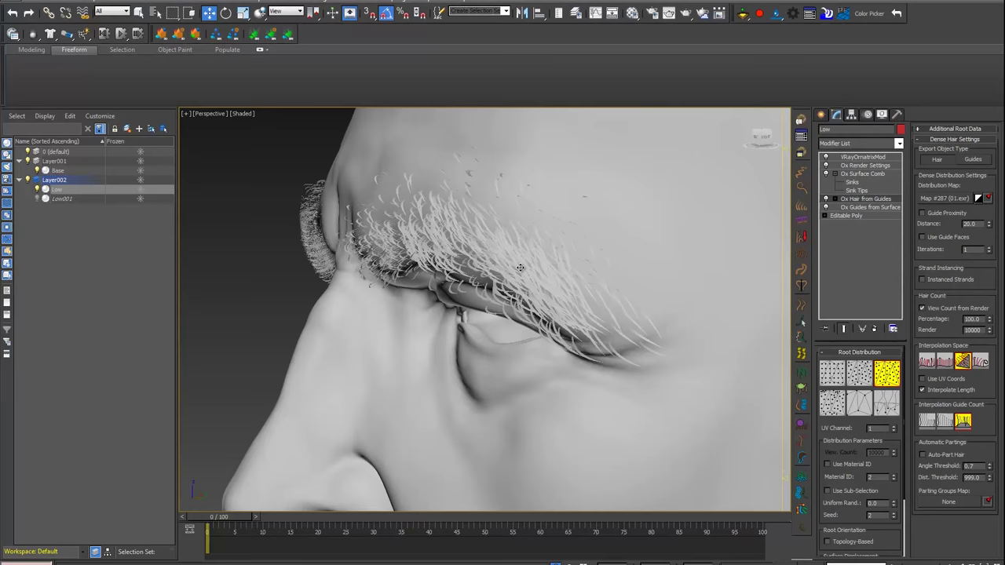
middle_click_drag(520, 268, 592, 74, "alt")
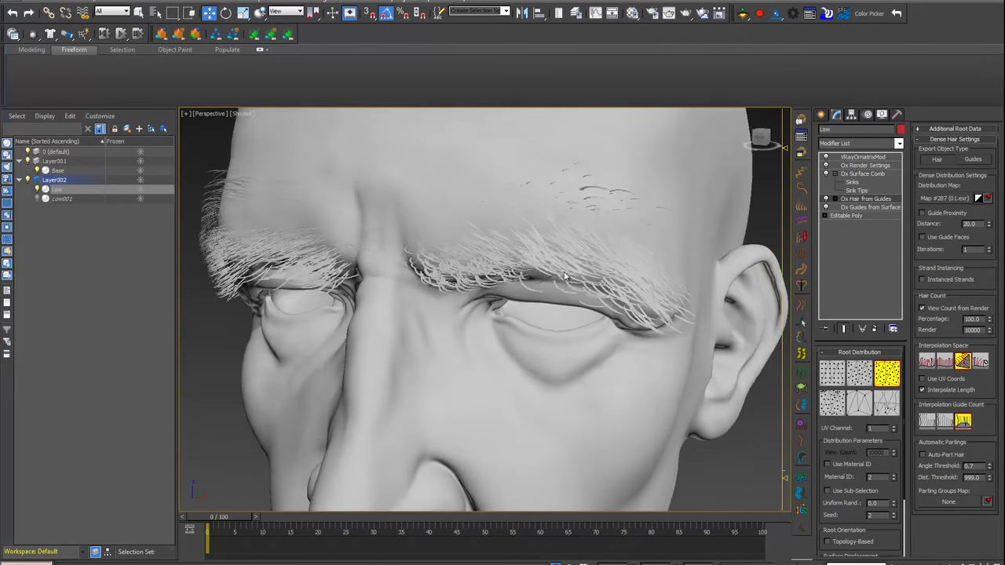
Step: Give the hair material a dark grey Diffuse colour in the Material Editor
left_click(632, 14)
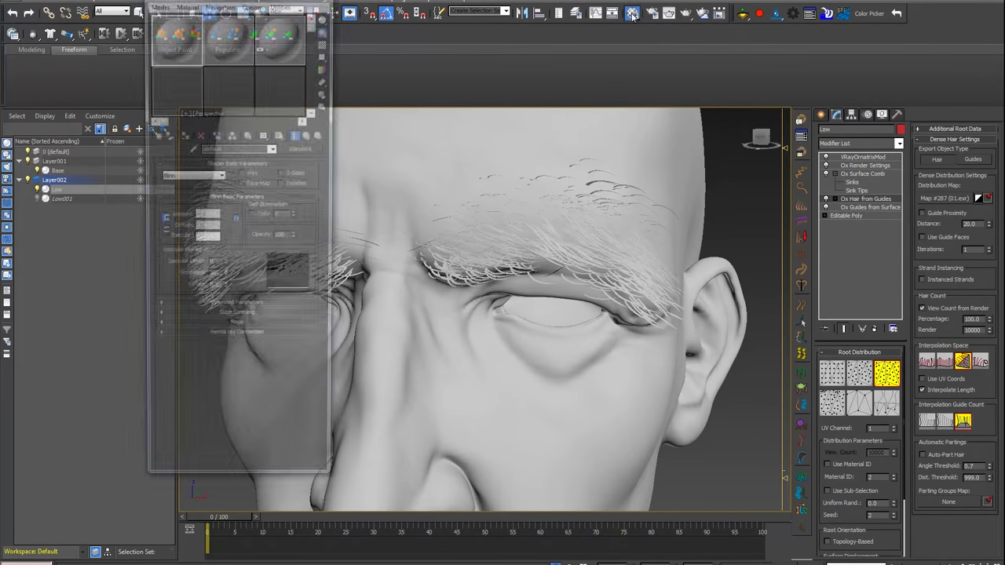
left_click(241, 34)
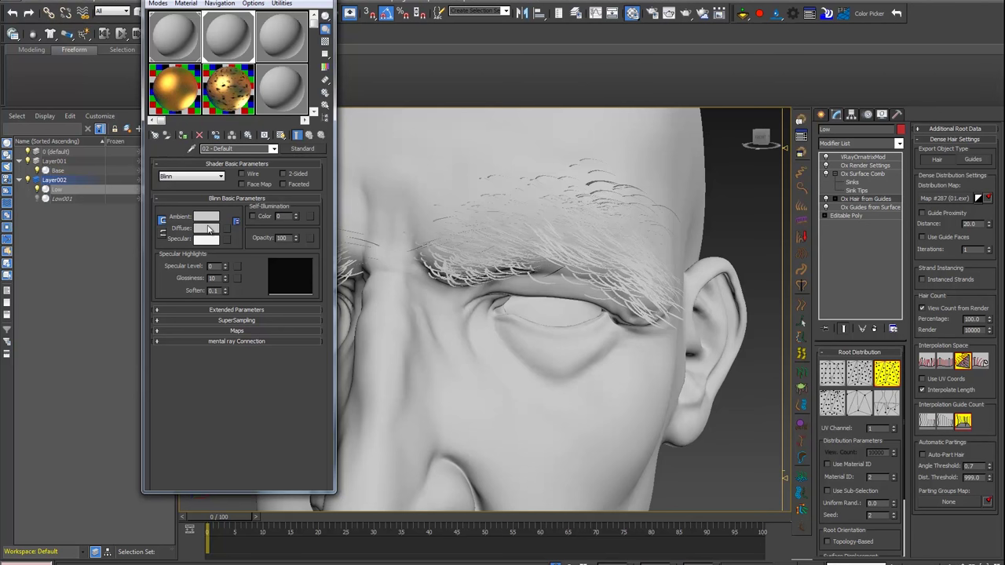
left_click(208, 228)
left_click_drag(310, 87, 322, 47)
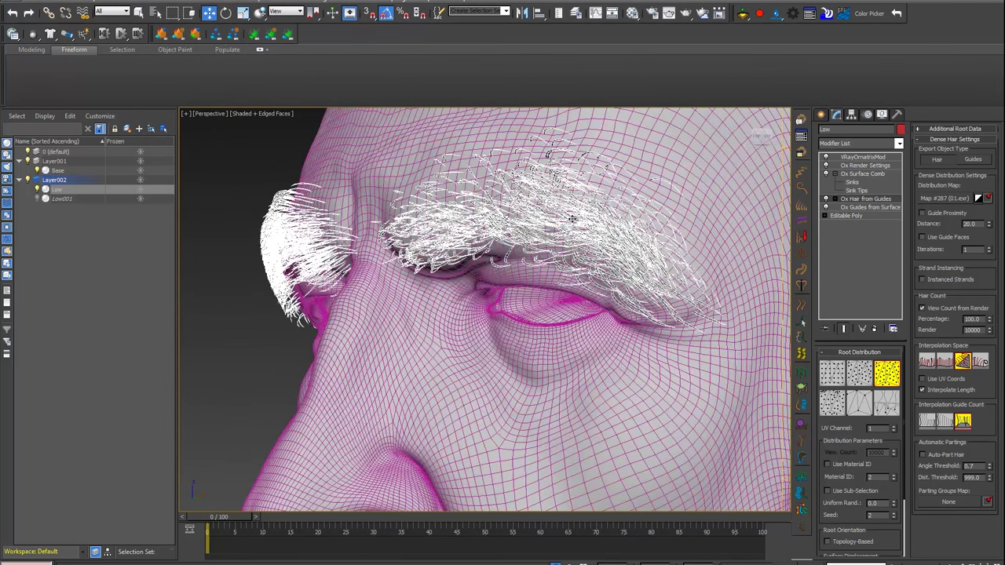
middle_click_drag(557, 216, 740, 206, "alt")
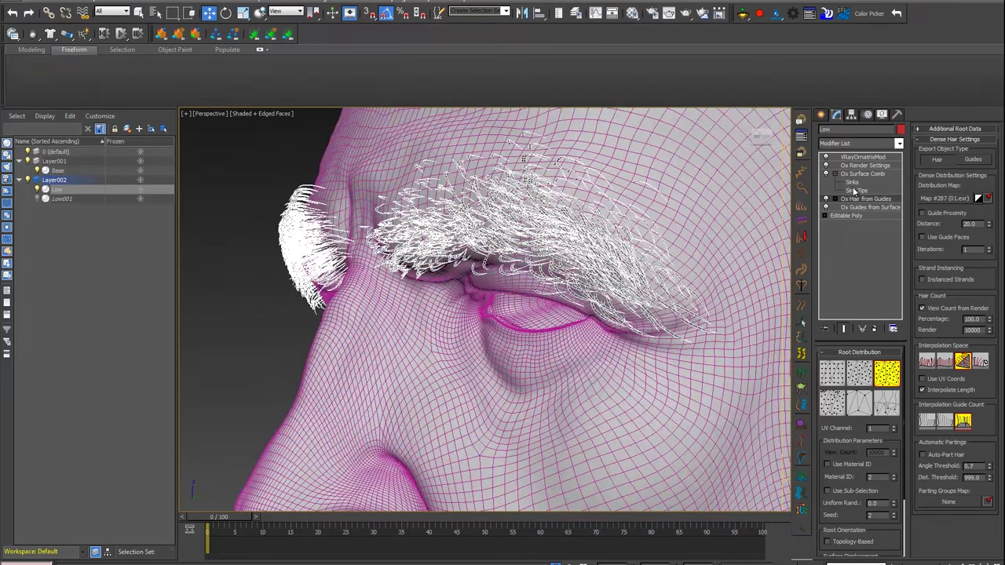
Step: Move the Surface Comb sink tips to reshape the brow strands
left_click(854, 190)
middle_click_drag(549, 259, 321, 284, "alt")
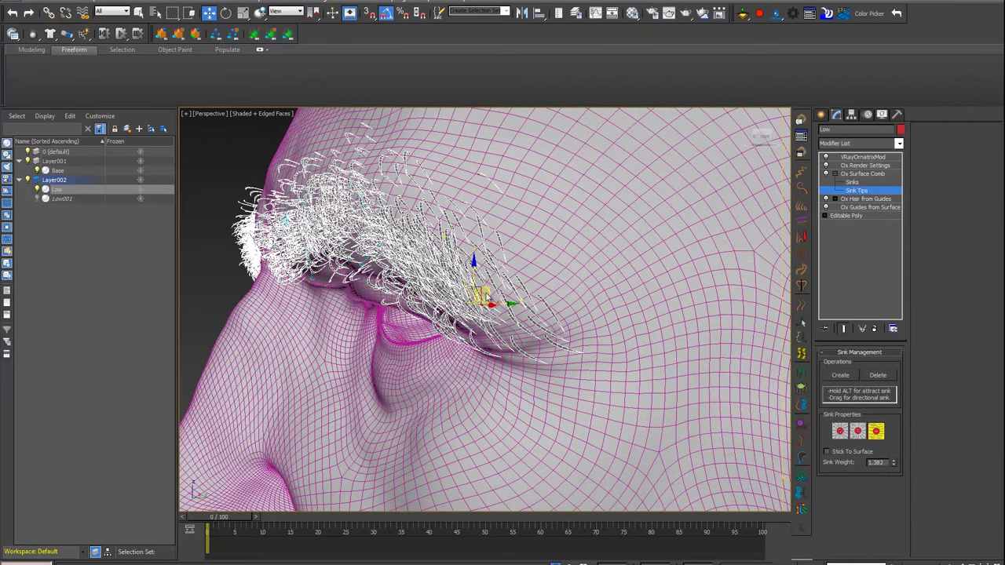
left_click(487, 298)
left_click_drag(477, 303, 462, 276)
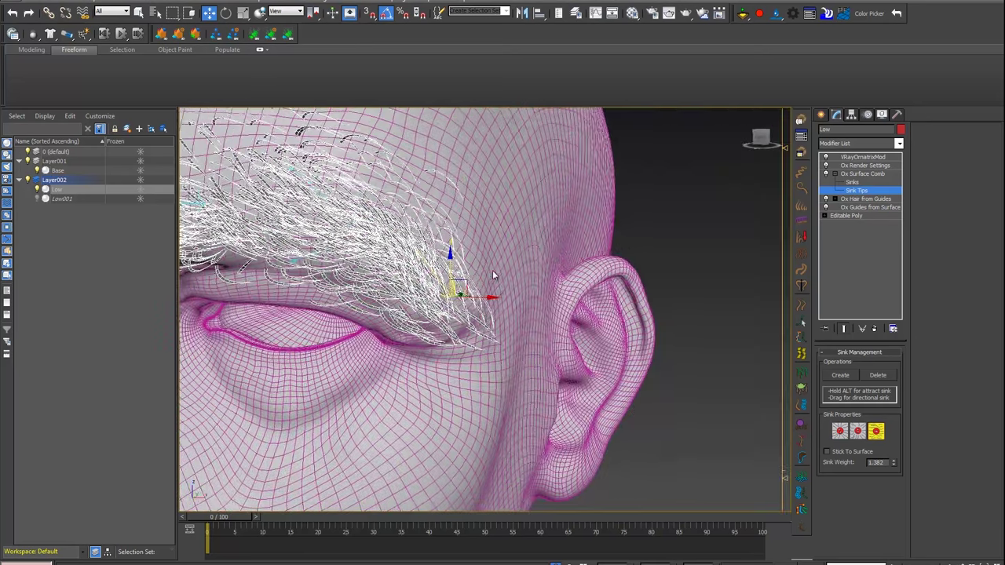
mouse_move(462, 276)
middle_mouse_down("alt")
mouse_move(459, 246)
mouse_move(486, 254)
mouse_move(475, 259)
middle_mouse_up("alt")
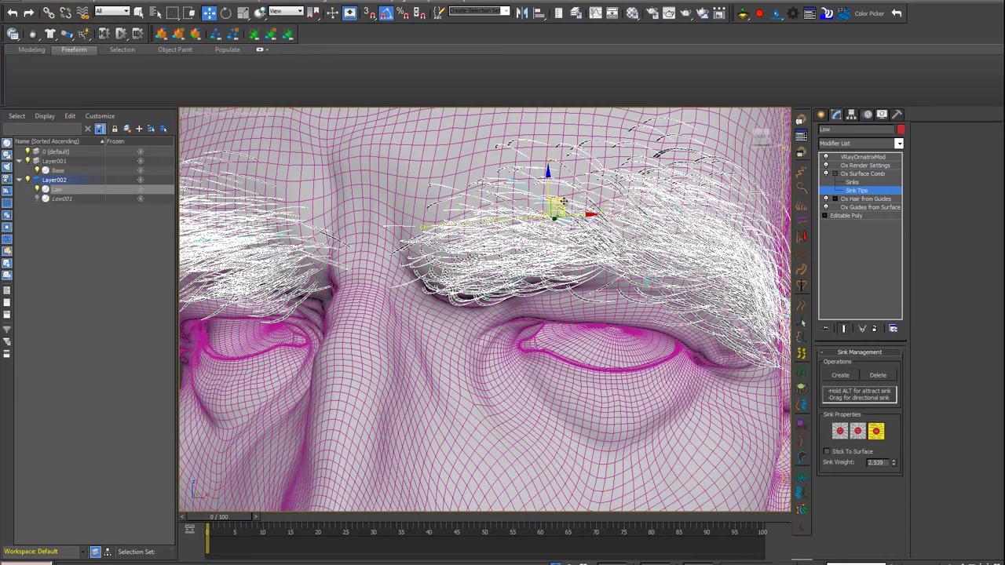
mouse_move(359, 241)
middle_mouse_down("alt")
mouse_move(471, 243)
mouse_move(409, 260)
middle_mouse_up("alt")
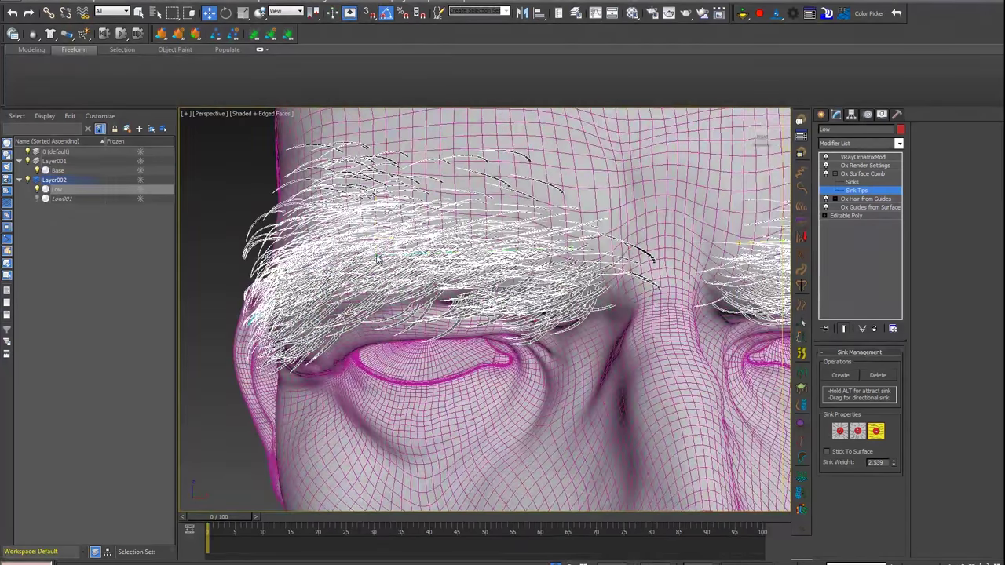
left_click_drag(389, 243, 425, 237)
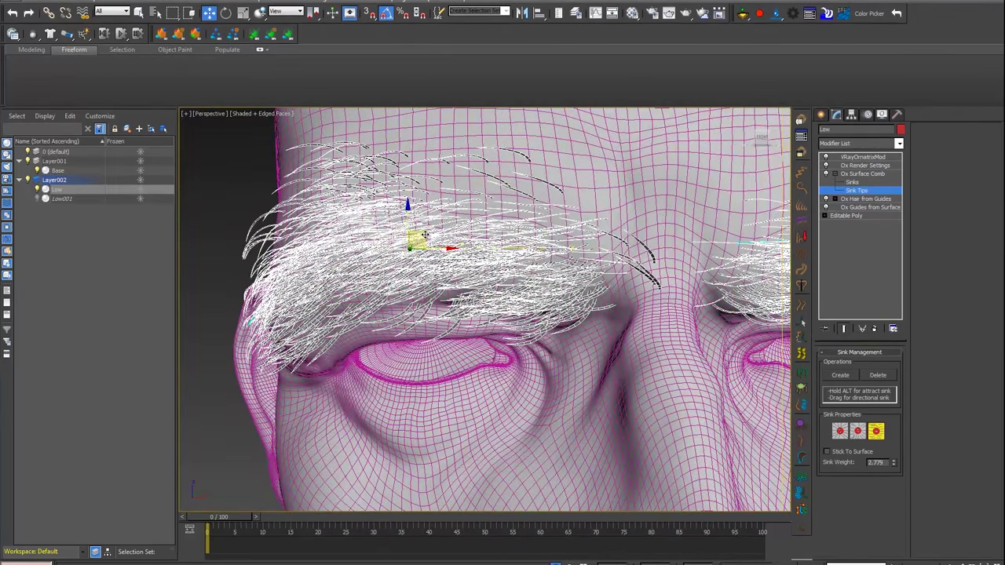
Step: Place a new brow sink and raise the start of the longitudinal combing curve
left_click(837, 376)
left_click_drag(657, 236, 651, 225)
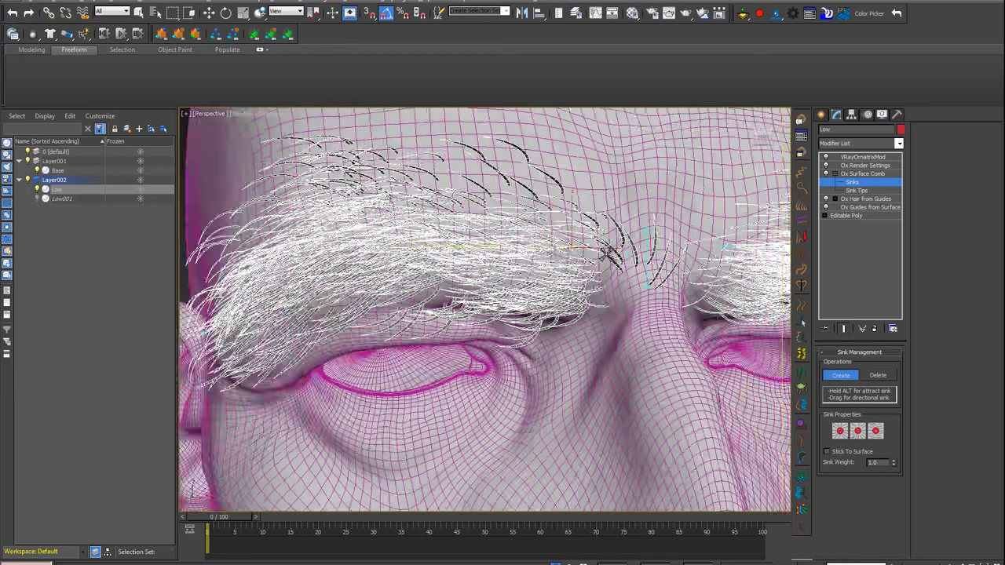
mouse_move(604, 251)
middle_mouse_down("alt")
mouse_move(549, 259)
mouse_move(596, 251)
middle_mouse_up("alt")
key("w")
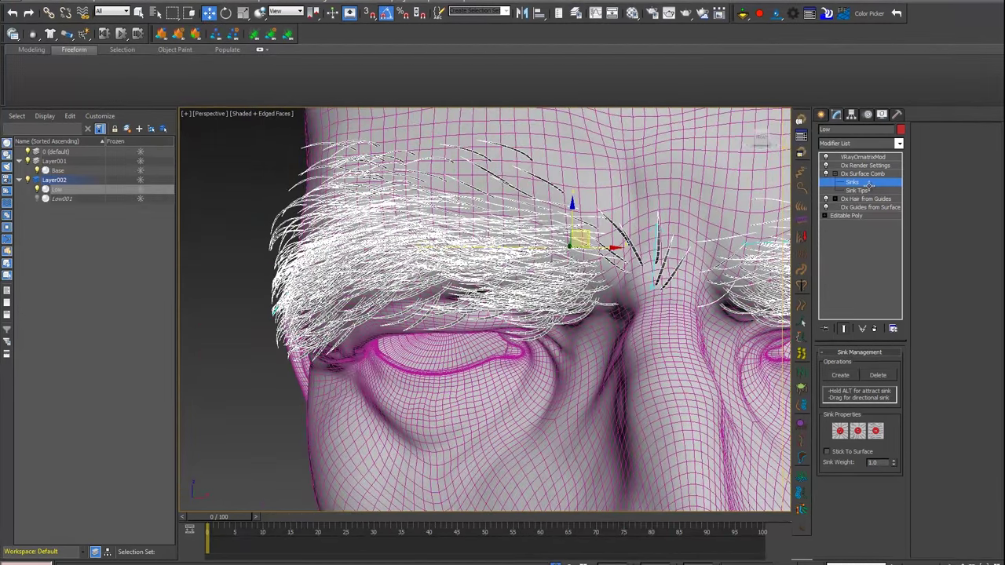
left_click(863, 173)
mouse_move(639, 276)
middle_mouse_down("alt")
mouse_move(587, 295)
mouse_move(808, 431)
middle_mouse_up("alt")
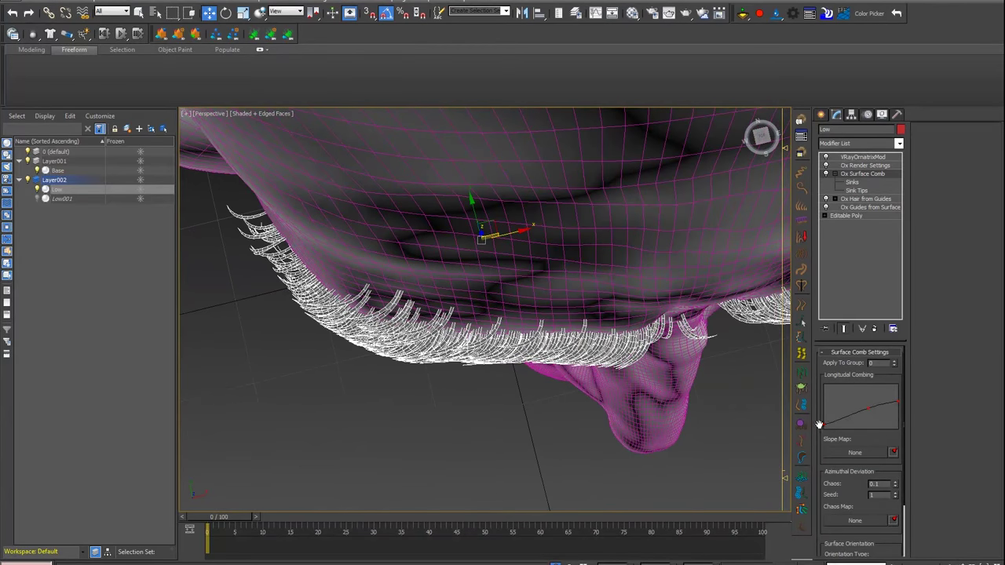
left_click_drag(818, 423, 865, 403)
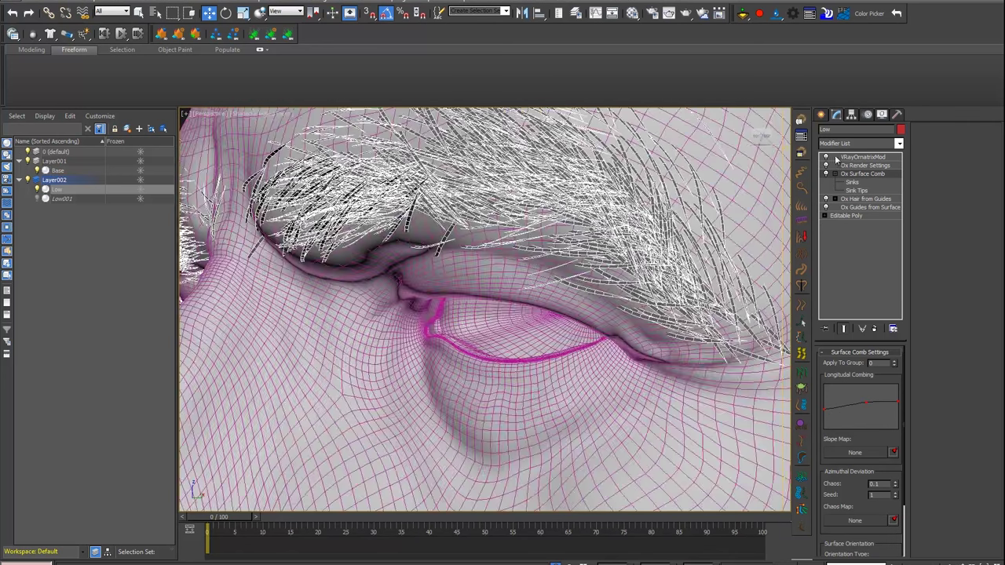
Step: Add Ox Strand Frizz with Scale 1.55 and Amount raised from 0.13 to 0.28
left_click(861, 143)
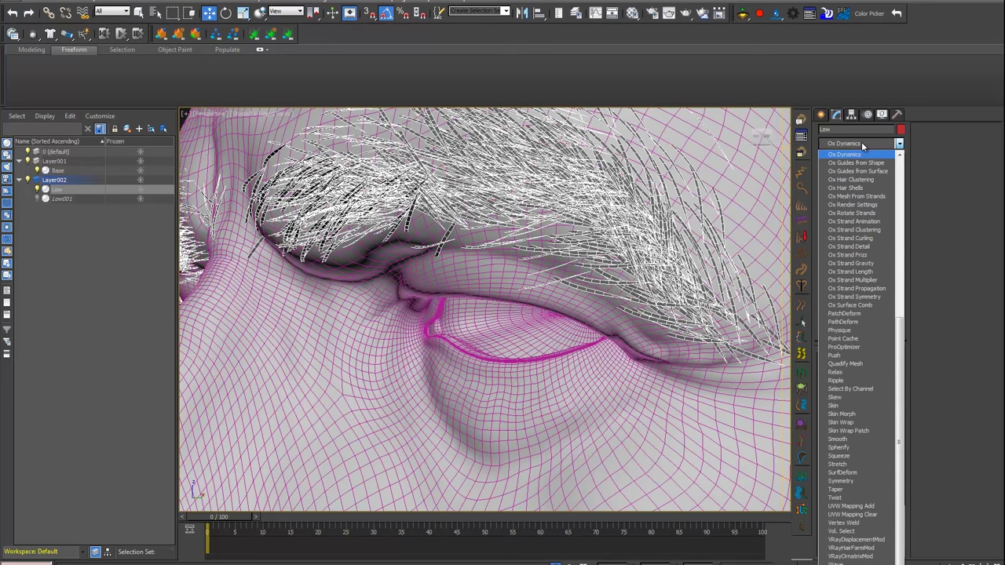
left_click(863, 255)
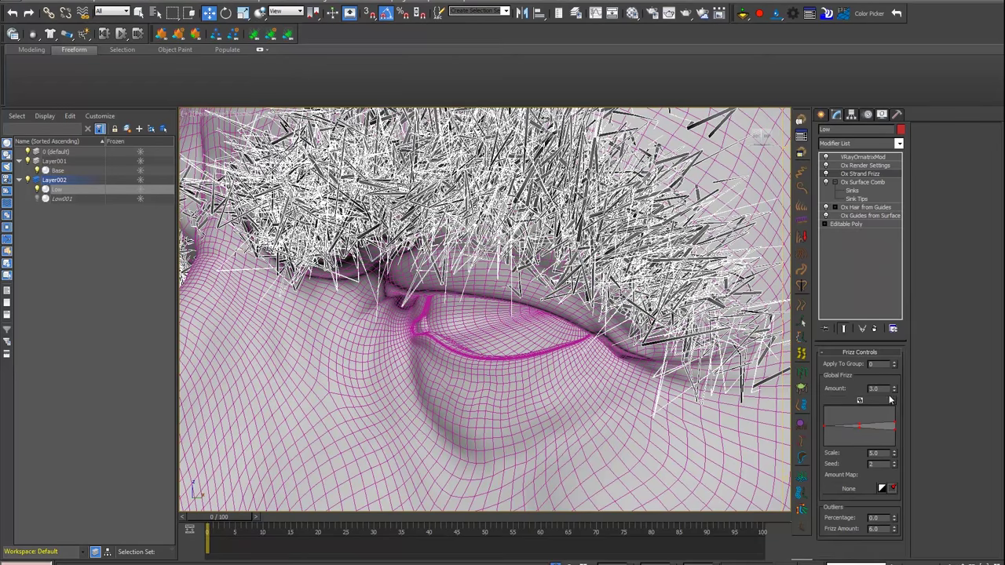
left_click_drag(893, 390, 890, 389)
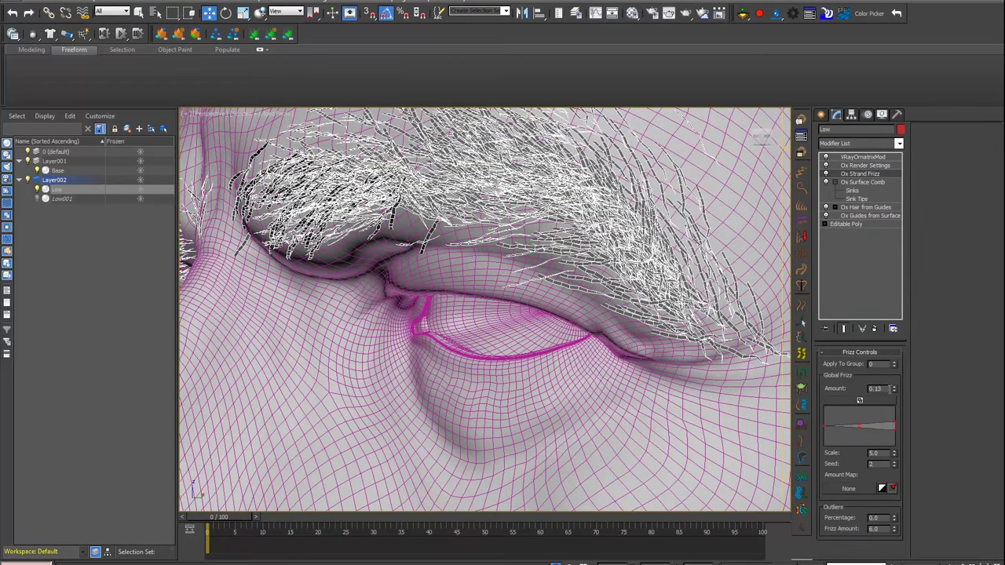
left_click_drag(894, 455, 895, 496)
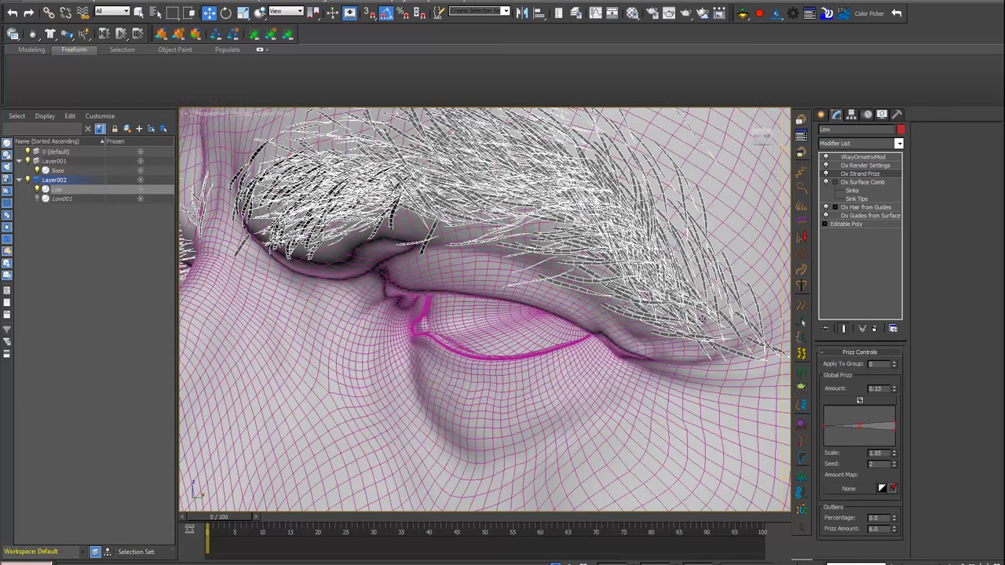
left_click(859, 166)
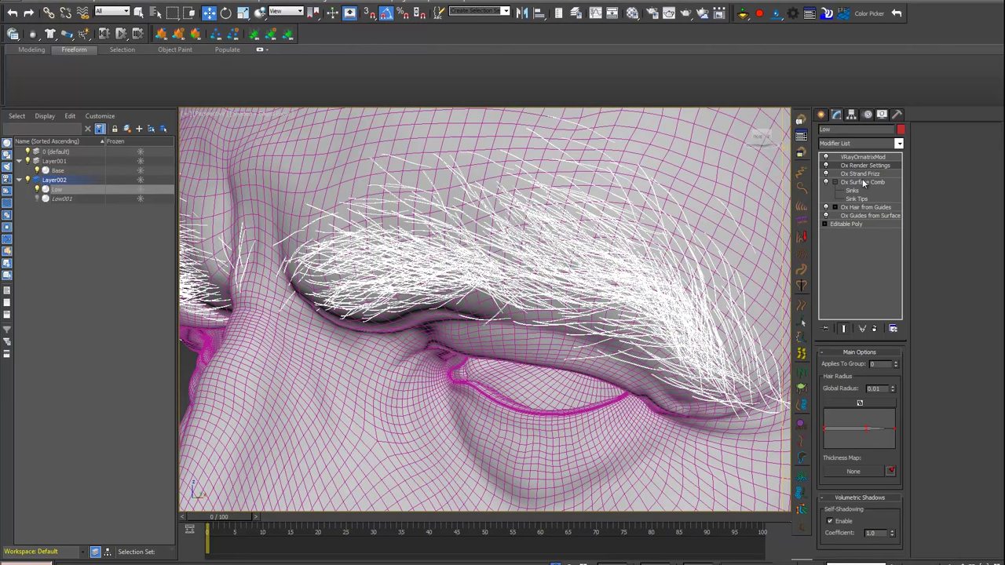
left_click(861, 174)
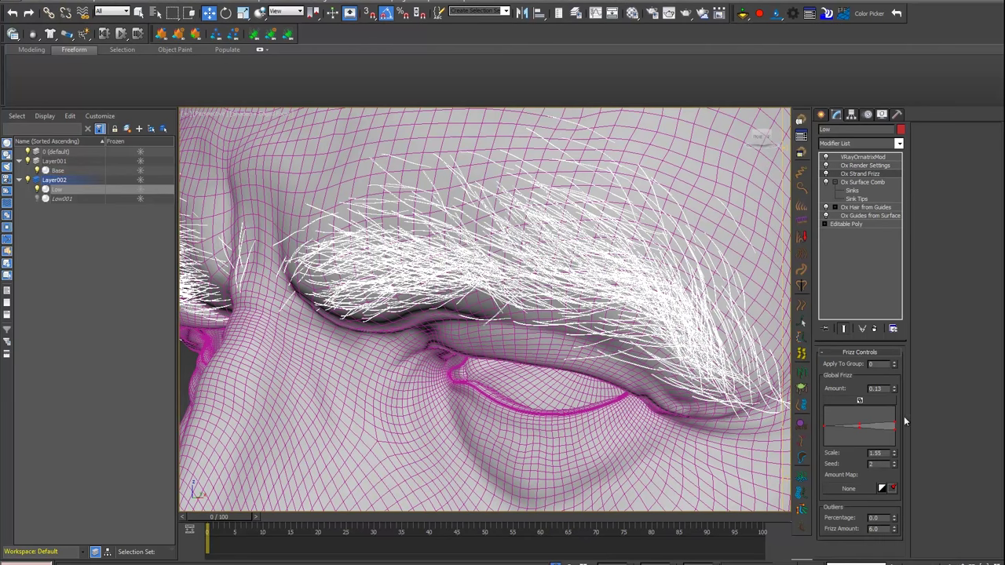
left_click_drag(893, 389, 892, 369)
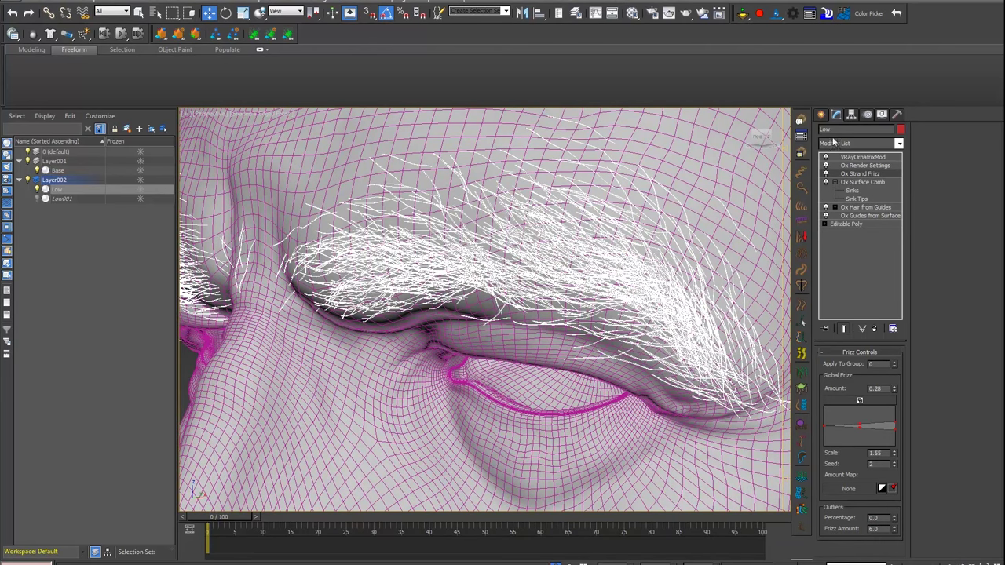
Step: Add Ox Hair Clustering above the frizz and adjust its Global Clustering curve
left_click(859, 146)
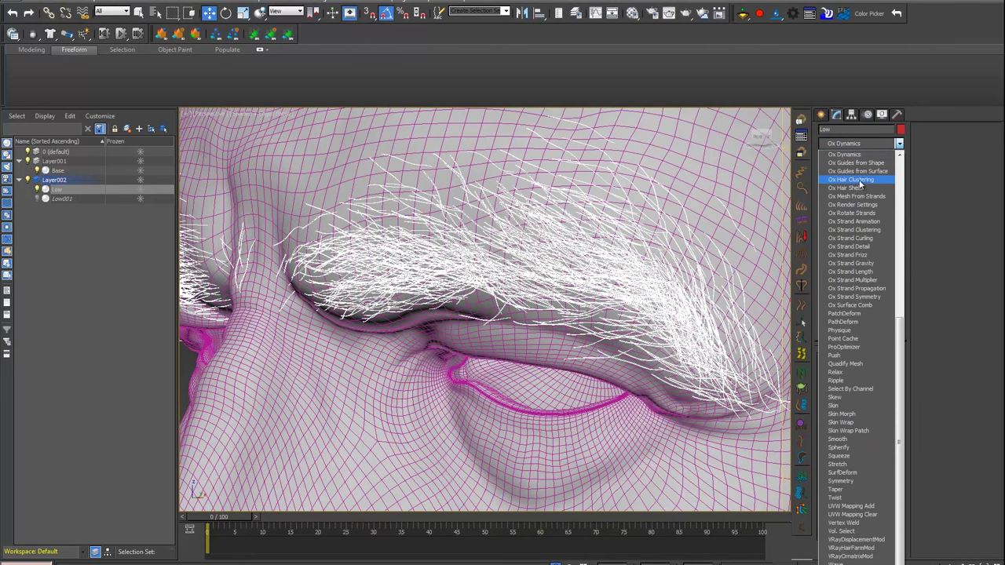
left_click(861, 179)
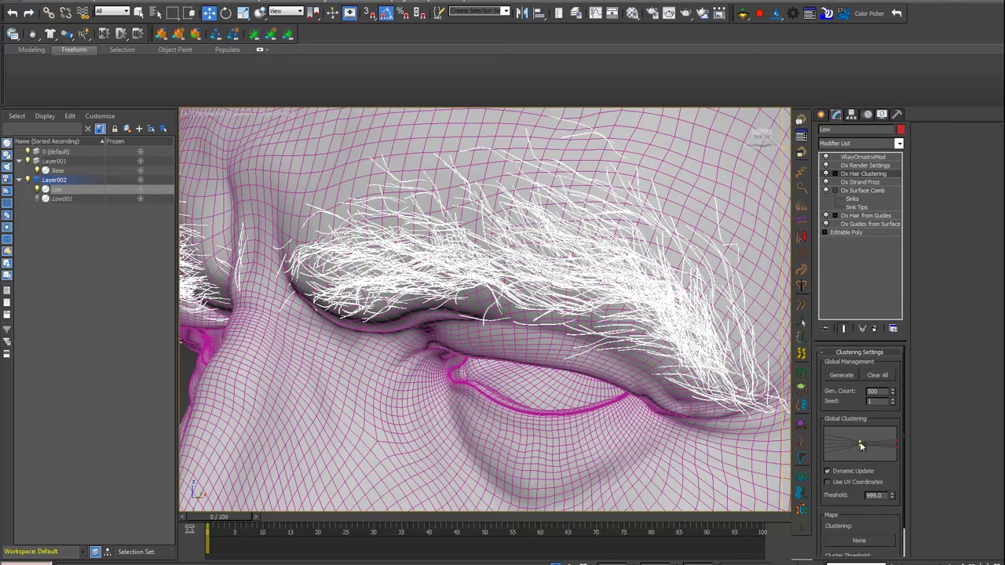
mouse_move(860, 446)
left_mouse_down()
mouse_move(894, 438)
mouse_move(861, 444)
left_mouse_up()
key("F4")
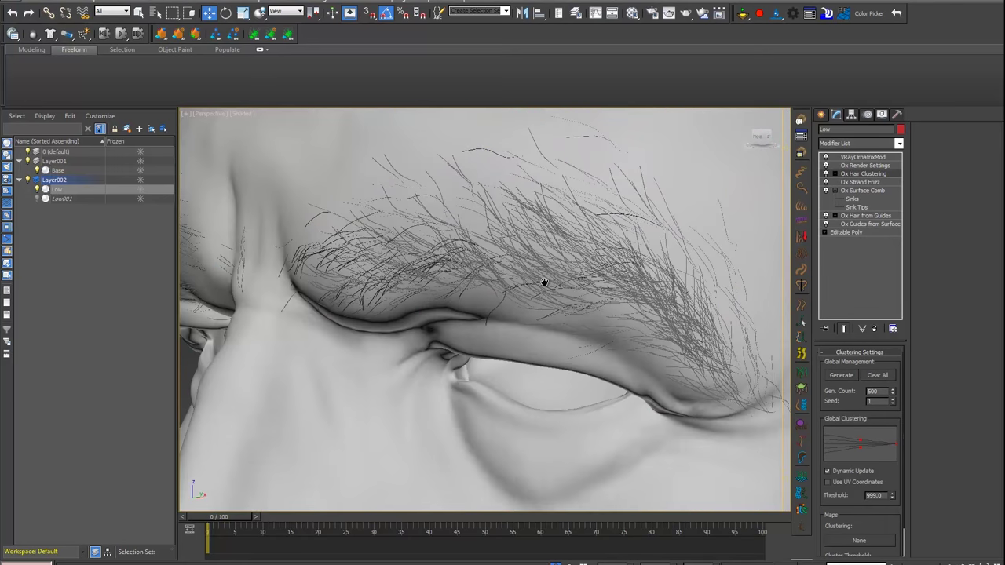
scroll(544, 281, "down", 5)
scroll(542, 275, "up", 5)
scroll(570, 285, "up", 3)
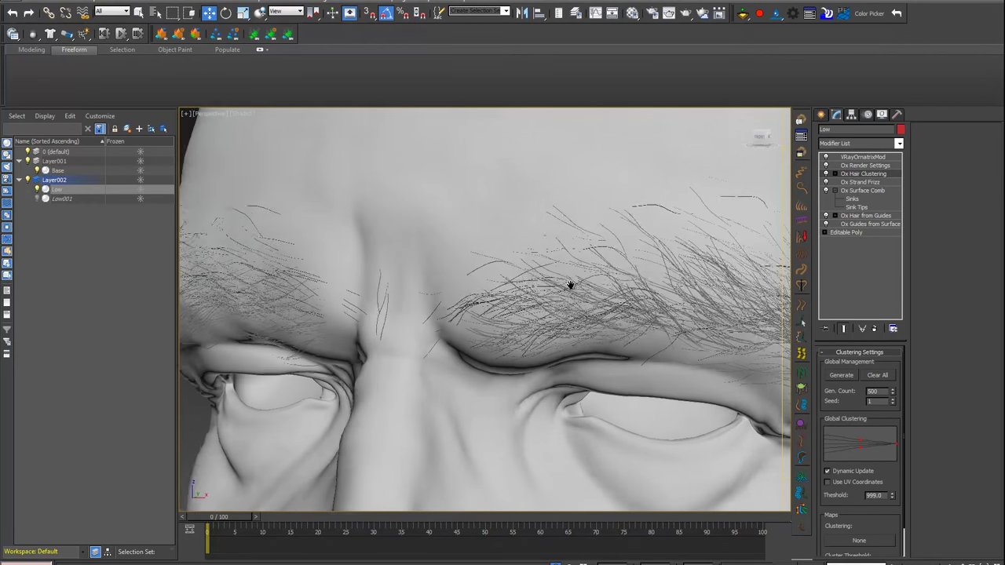
key("F4")
left_click(871, 191)
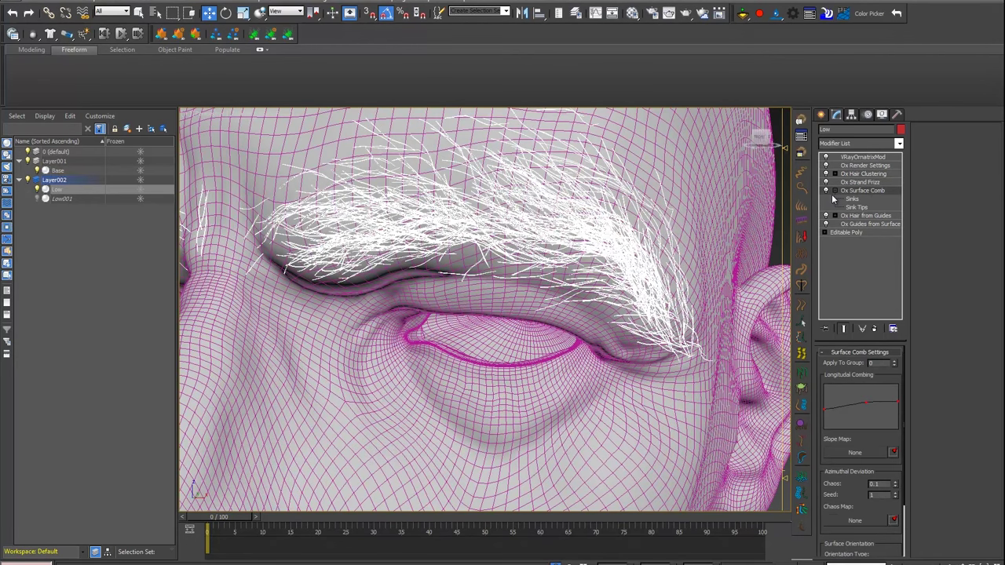
left_click(834, 191)
left_click(856, 198)
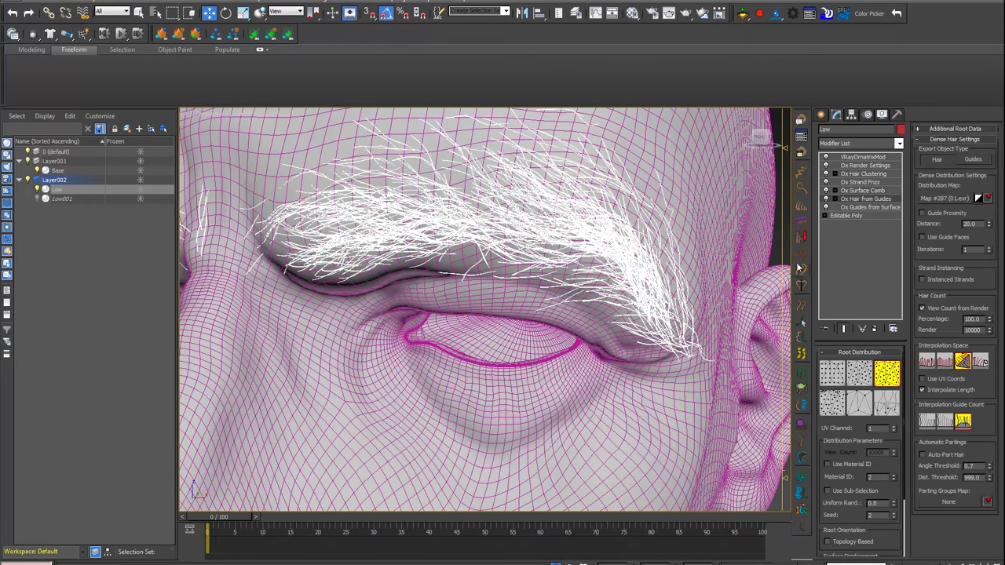
Step: Copy the distribution map and paste it as the Hair Radius thickness map
right_click(942, 197)
left_click(863, 165)
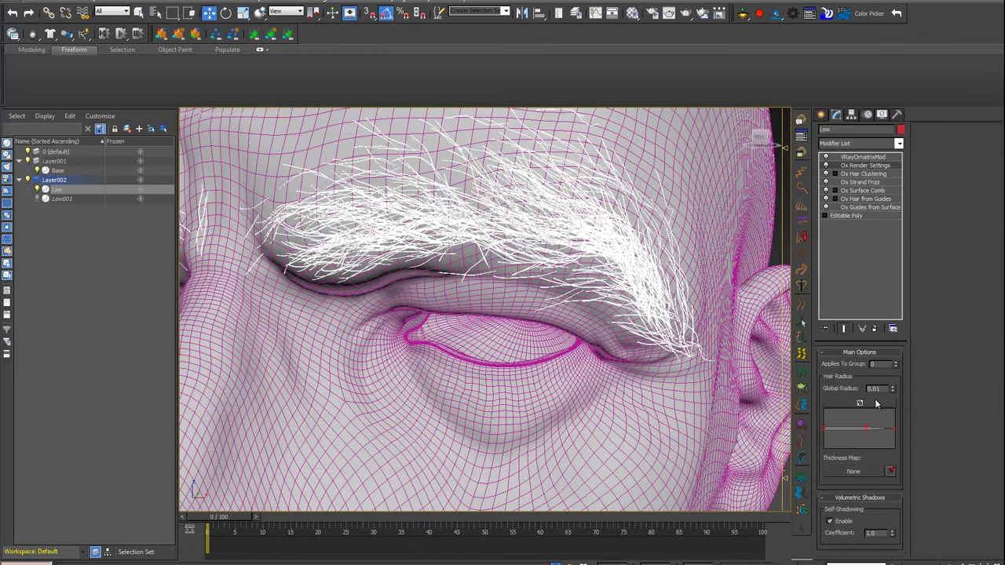
right_click(866, 474)
left_click(864, 491)
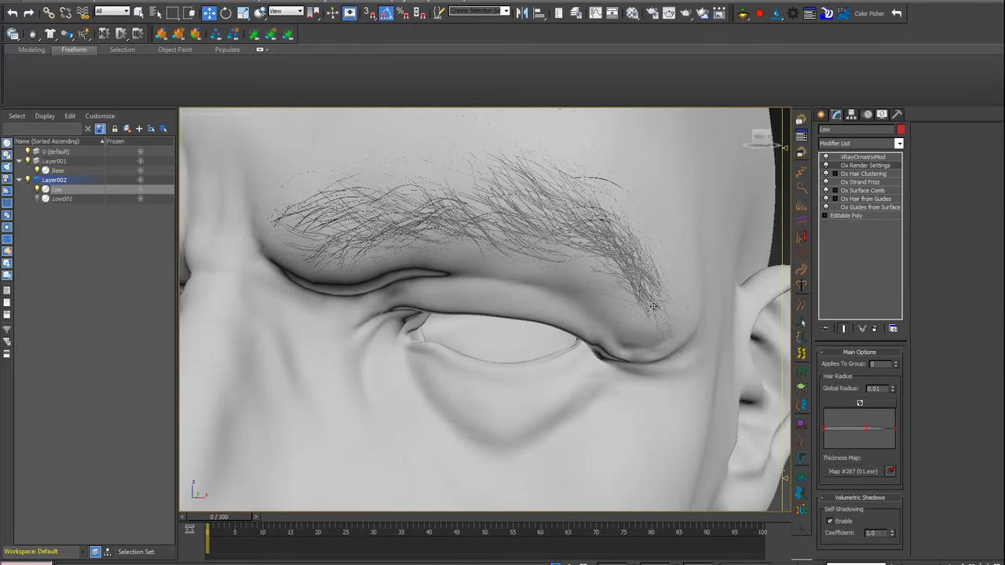
Step: Zoom out to show the whole head and clear the selection
middle_click_drag(652, 306, 549, 299, "alt")
scroll(550, 298, "down", 5)
scroll(478, 286, "up", 5)
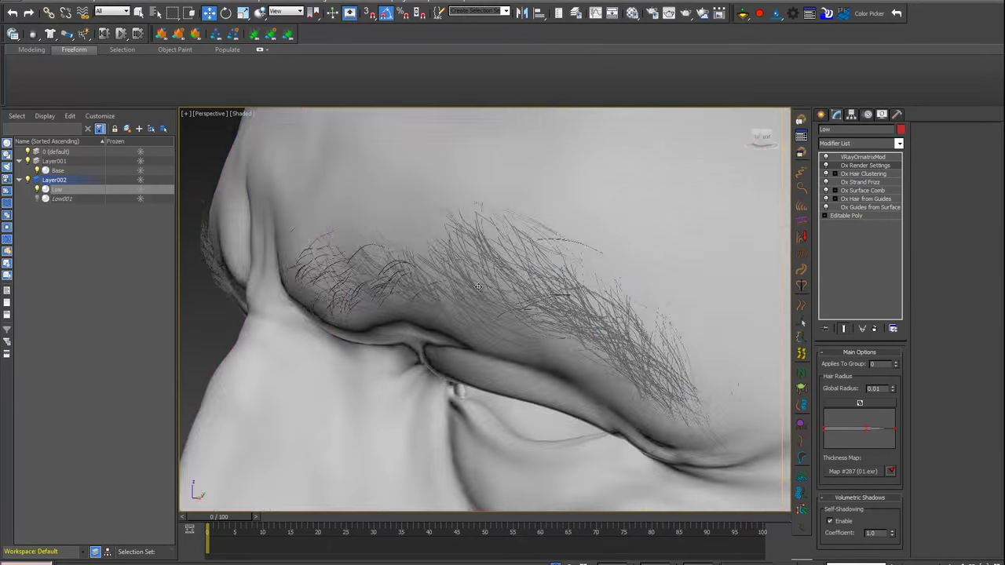
scroll(478, 286, "down", 5)
middle_click_drag(478, 287, 518, 279, "alt")
scroll(519, 280, "down", 2)
scroll(500, 282, "up", 5)
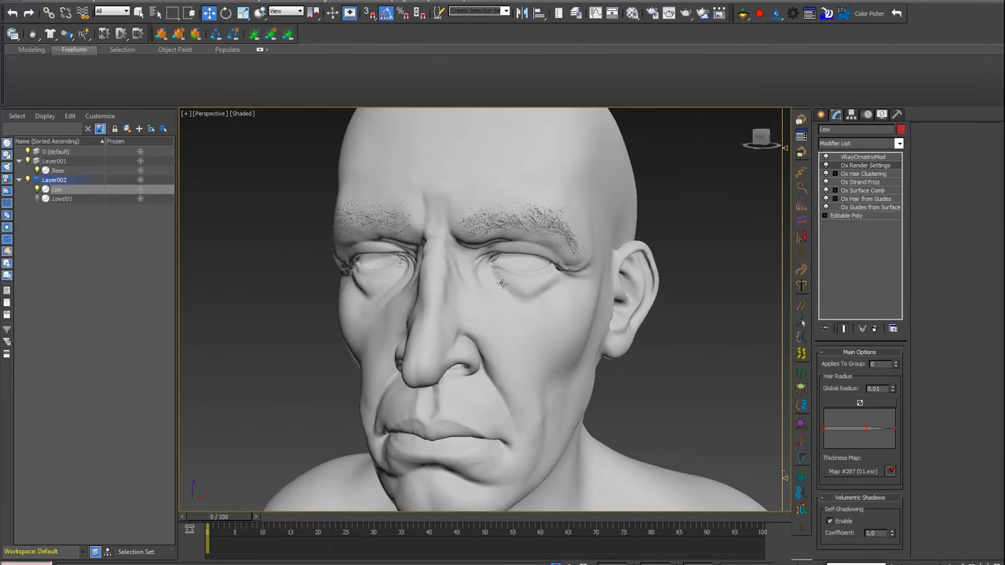
left_click(690, 157)
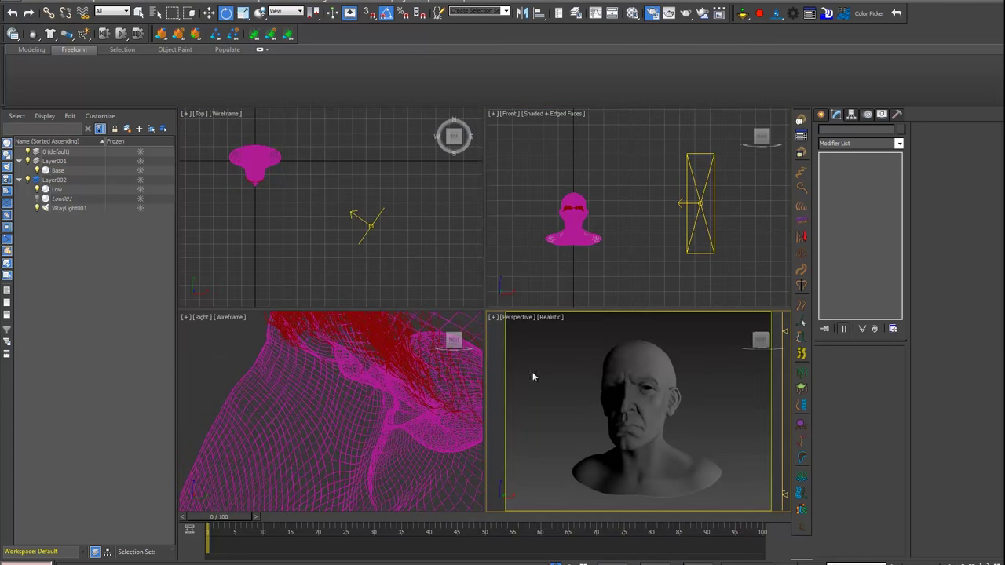
left_click(668, 16)
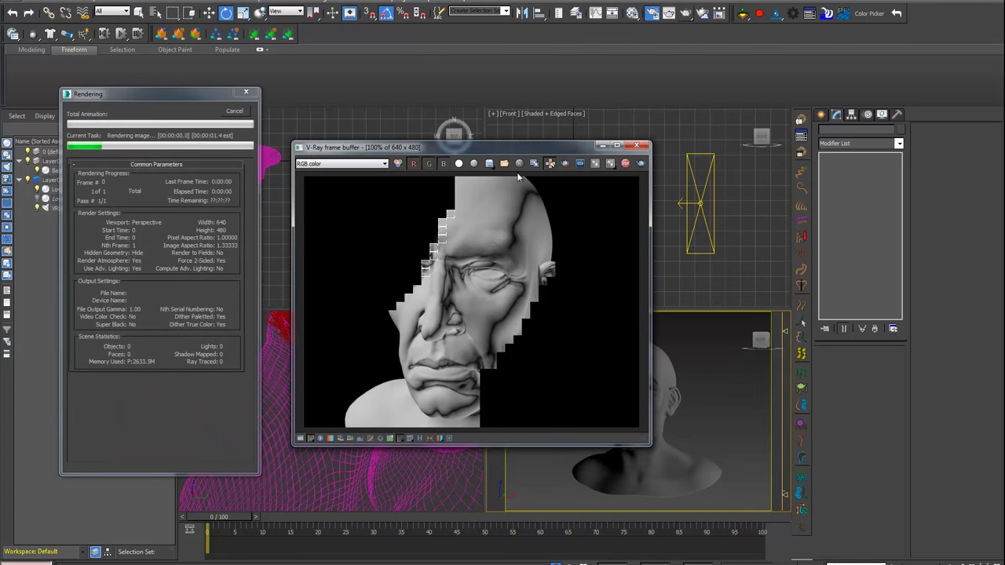
scroll(493, 263, "up", 1)
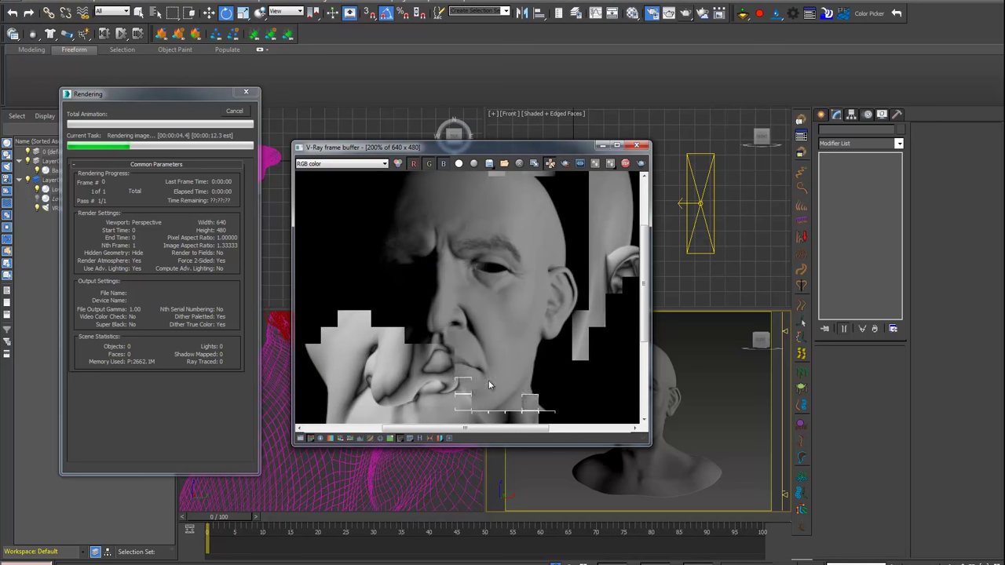
scroll(441, 314, "down", 1)
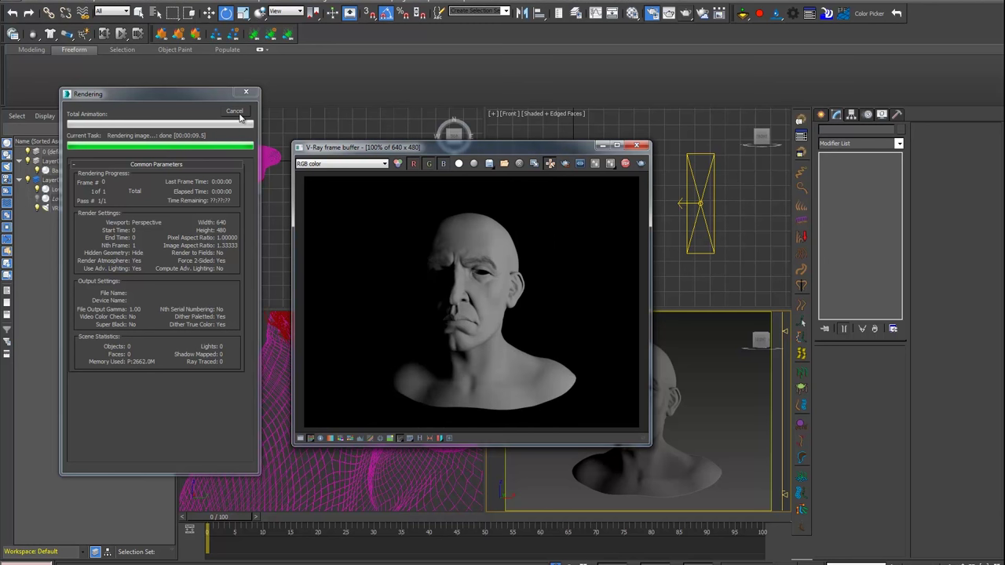
left_click(636, 145)
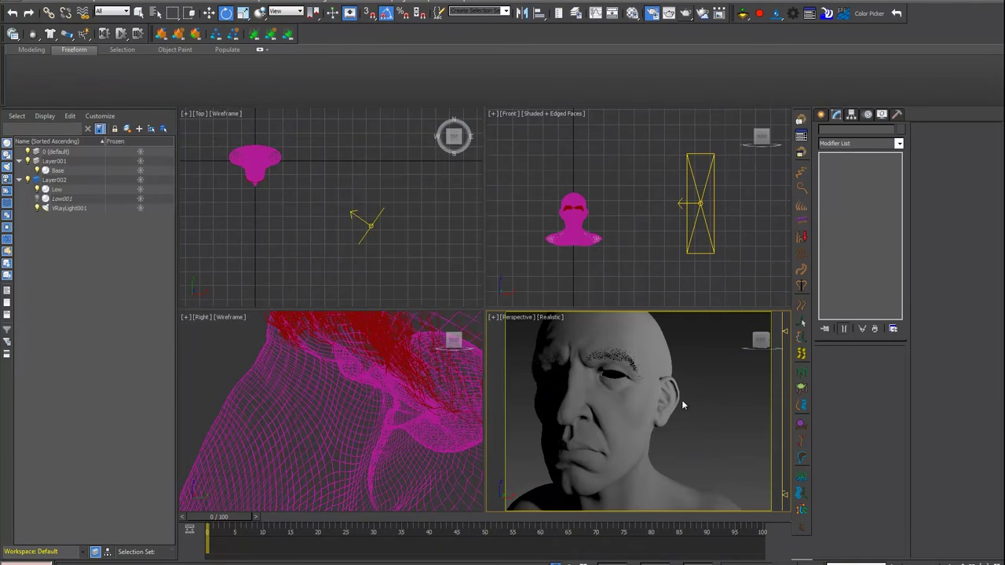
Step: Clone VRayLight001 into a second V-Ray light by Shift-dragging it with Move
left_click(706, 206)
scroll(437, 161, "down", 2)
right_click(406, 185)
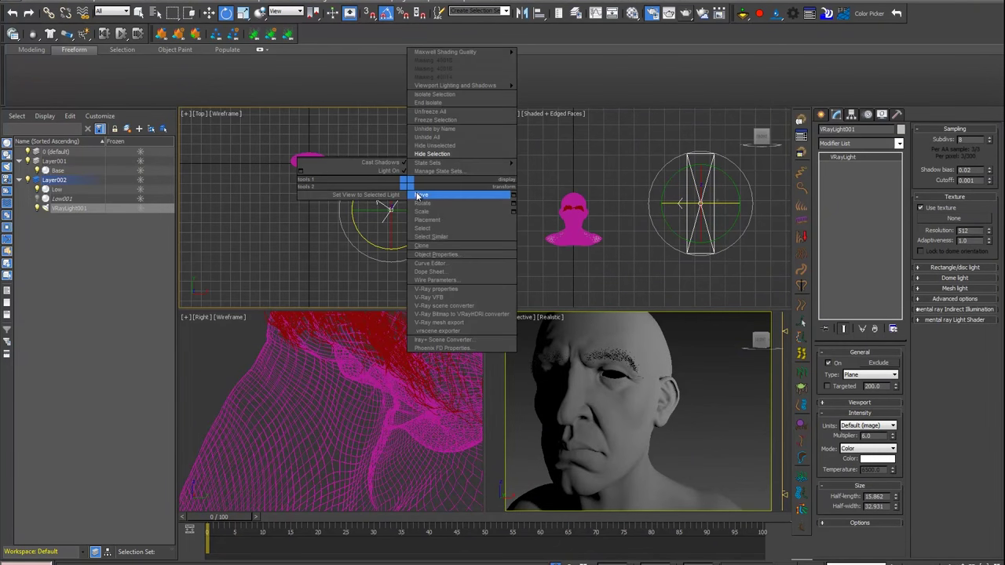
left_click(418, 196)
left_click_drag(389, 208, 267, 229, "shift")
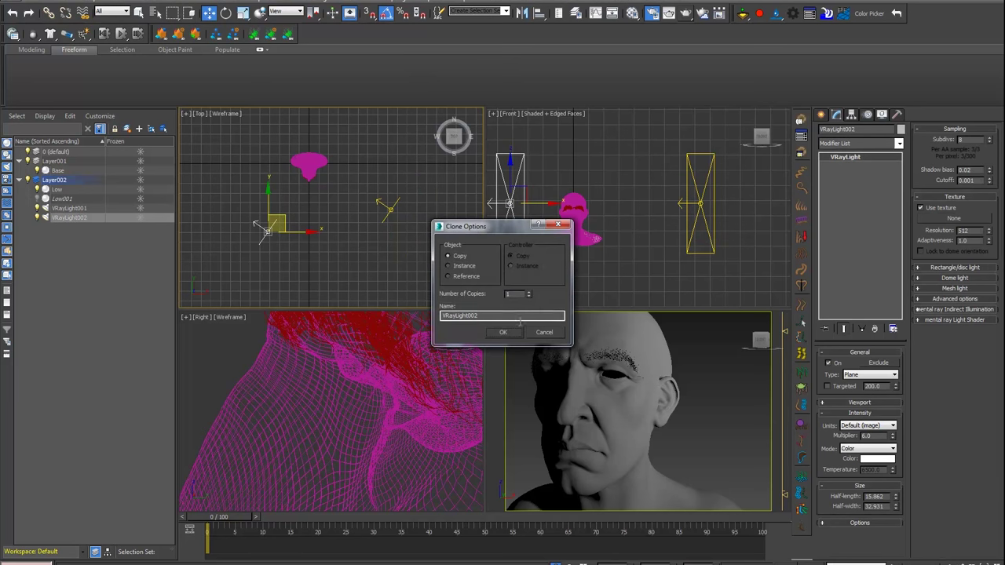
left_click(503, 332)
Step: Rotate the copied light about -130°
right_click(250, 182)
left_click(283, 193)
left_click_drag(311, 230, 317, 292)
Step: Raise the copied light higher in Front view and render the head lit by both lights
right_click(595, 180)
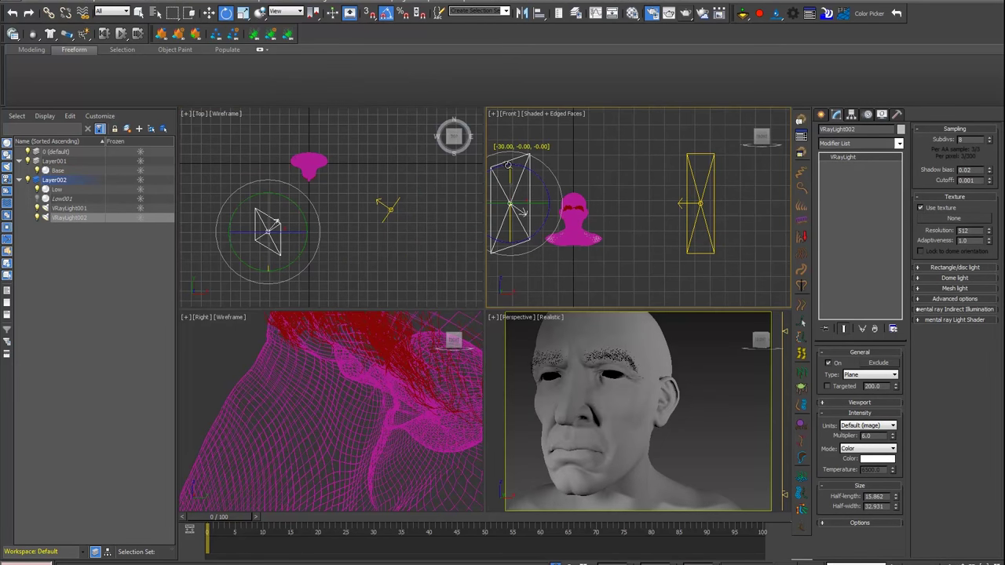
right_click(506, 165)
left_click(518, 171)
left_click_drag(524, 189, 533, 142)
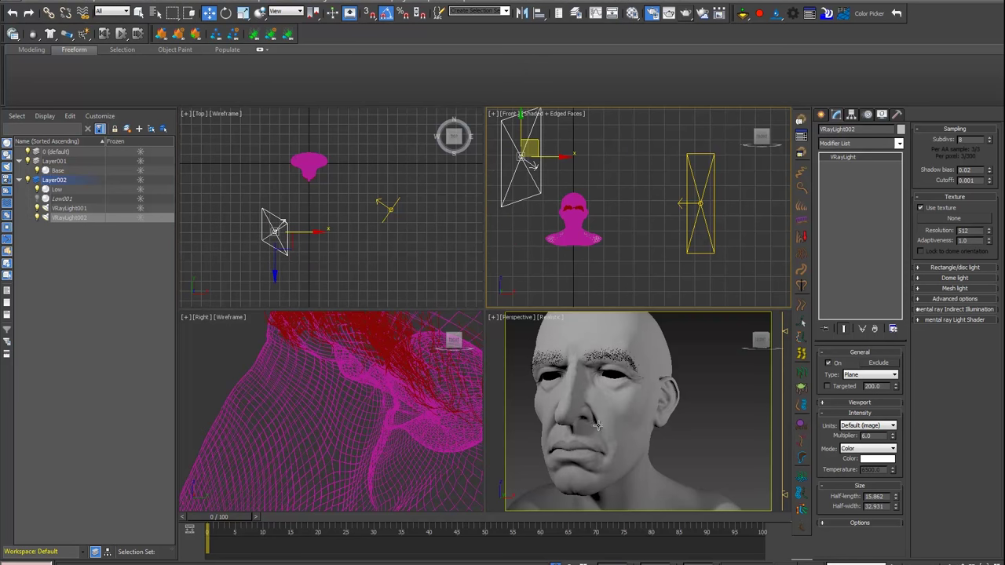
middle_click_drag(597, 426, 629, 395, "alt")
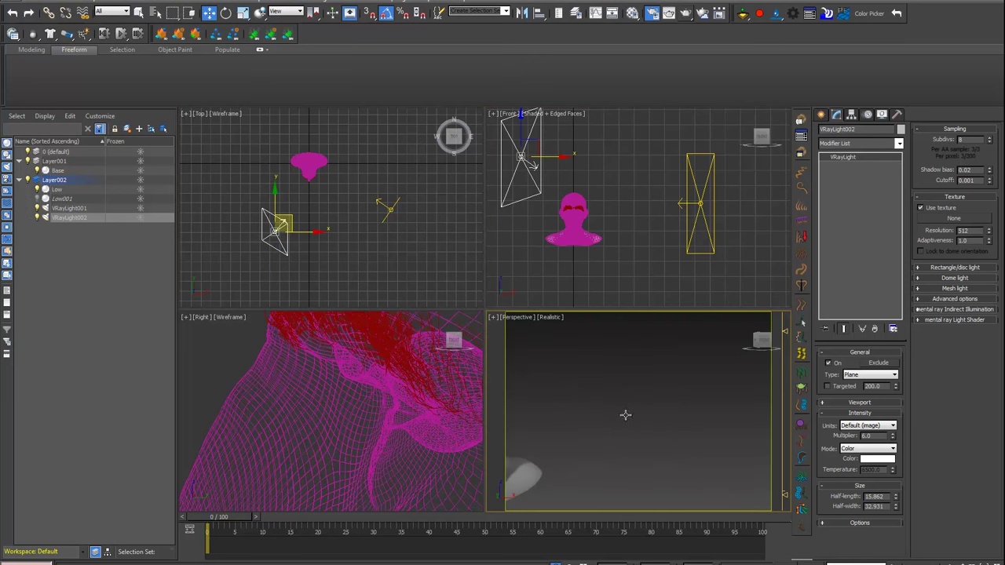
left_click(687, 15)
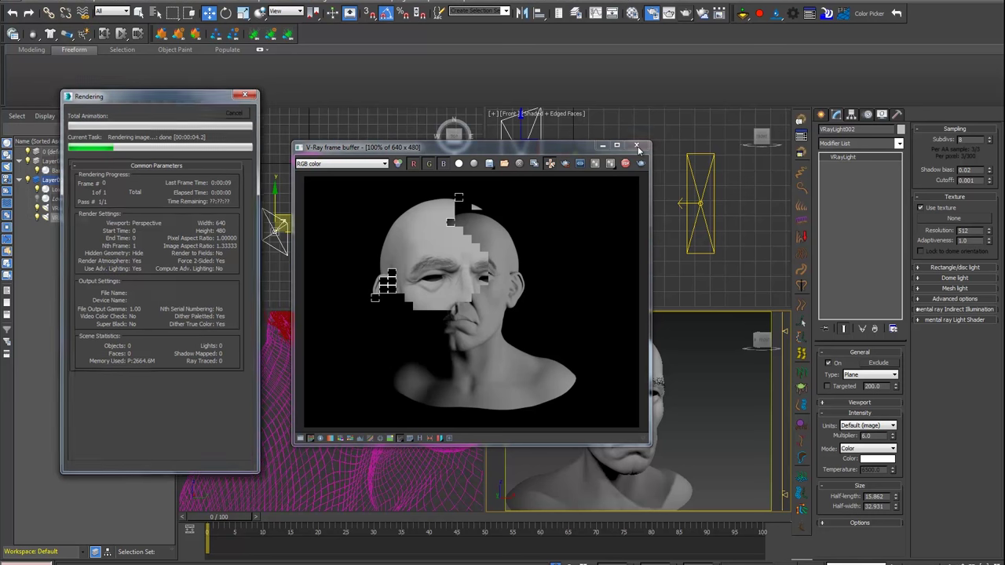
Step: Close the frame buffer and open Render Setup to change the output to 1280 × 960
left_click(638, 146)
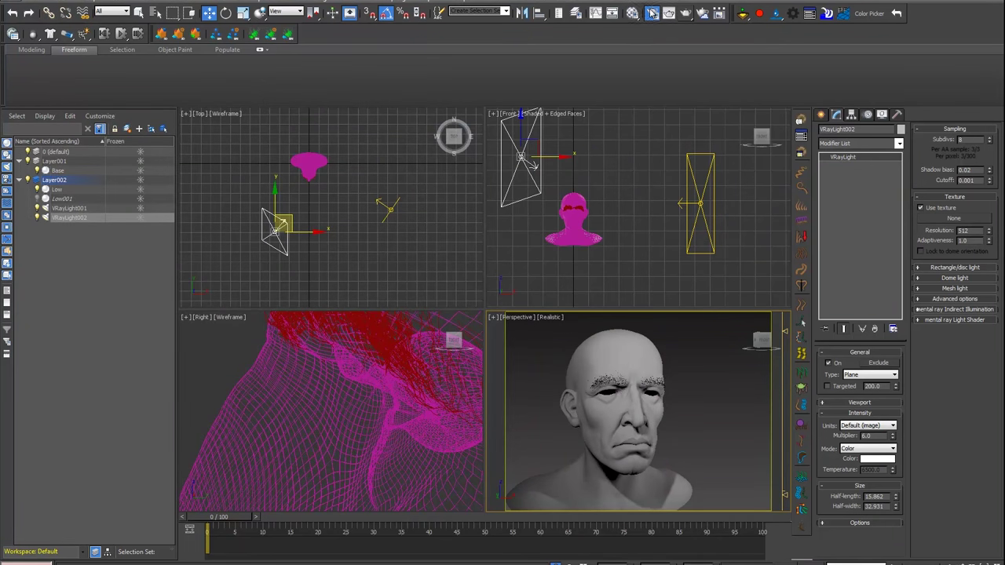
key("F10")
left_click_drag(237, 79, 263, 71)
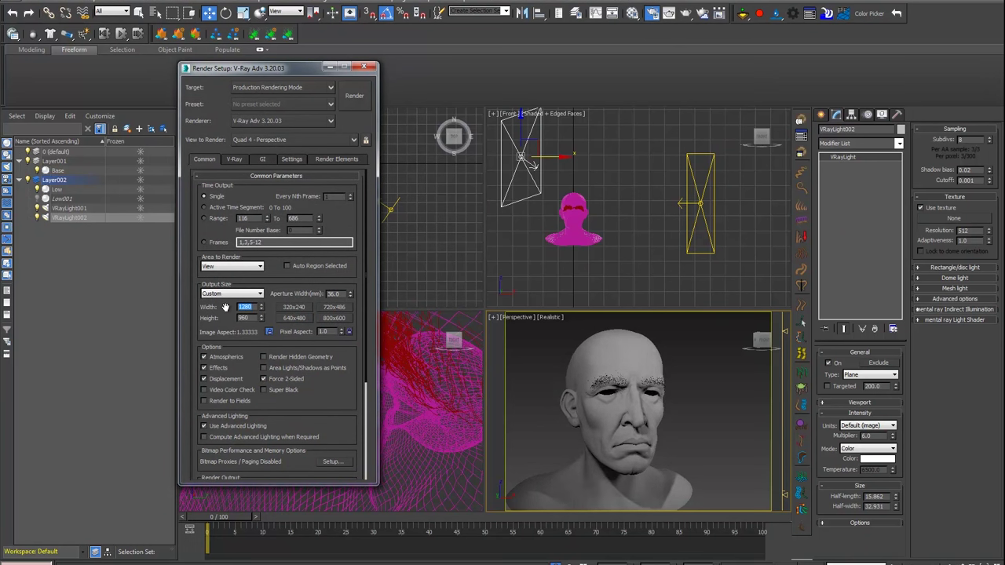
left_click(354, 95)
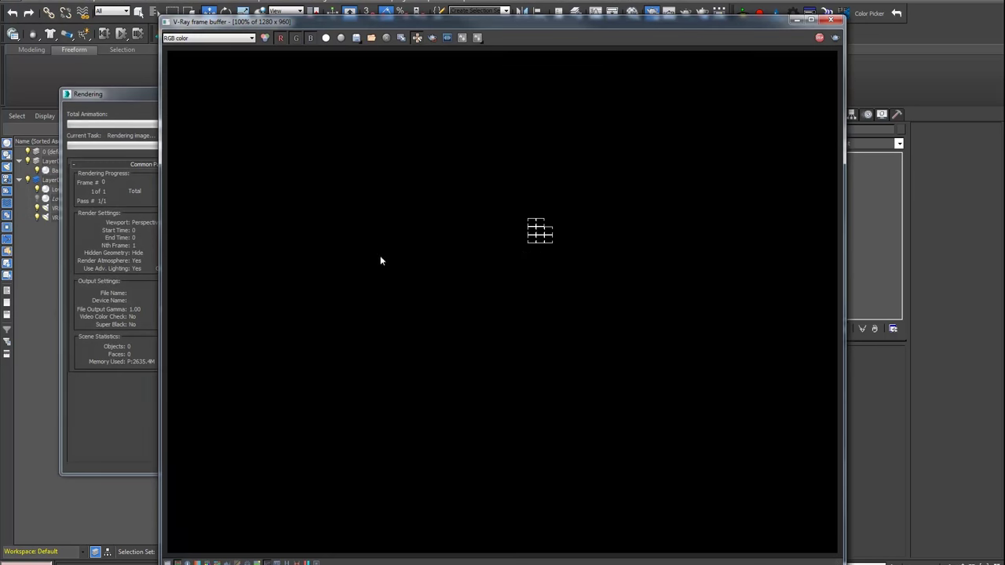
scroll(537, 224, "up", 1)
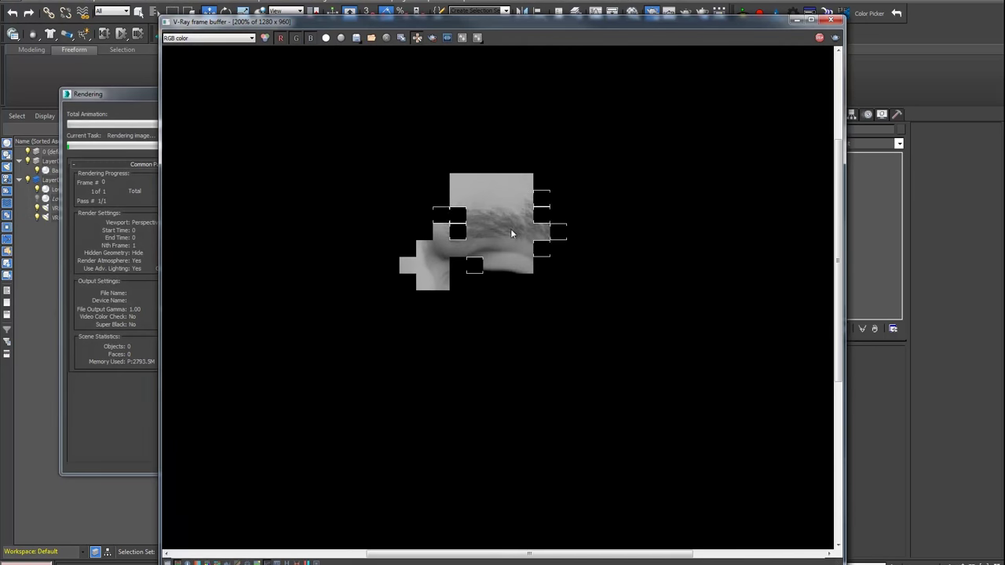
scroll(540, 236, "down", 1)
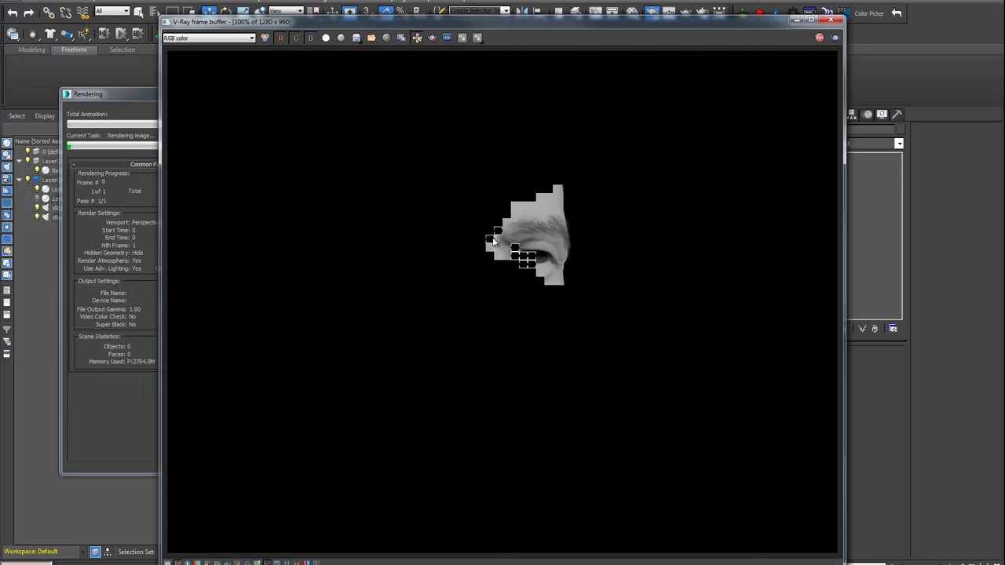
scroll(460, 235, "up", 1)
middle_click_drag(456, 231, 538, 229)
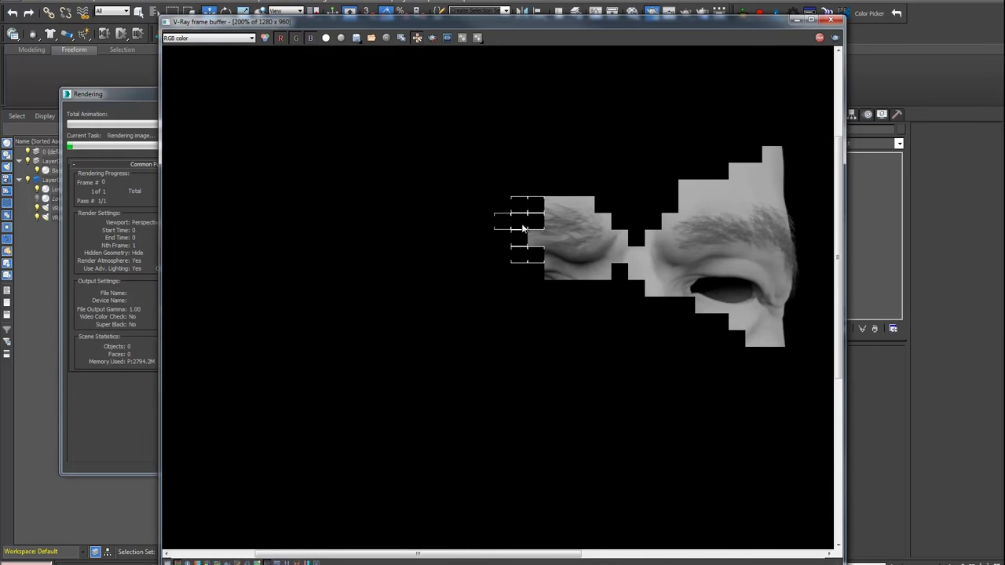
scroll(538, 229, "down", 1)
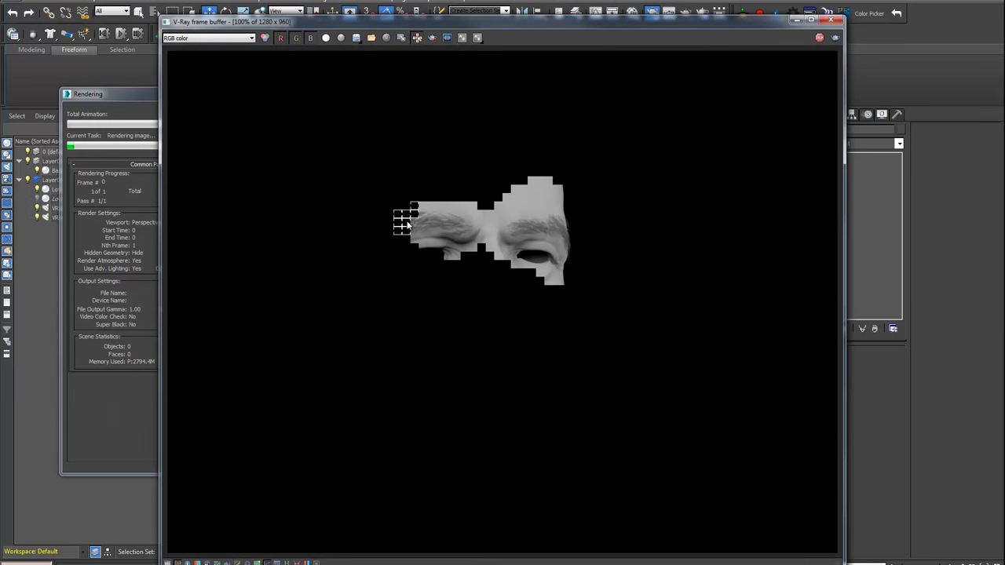
left_click(110, 93)
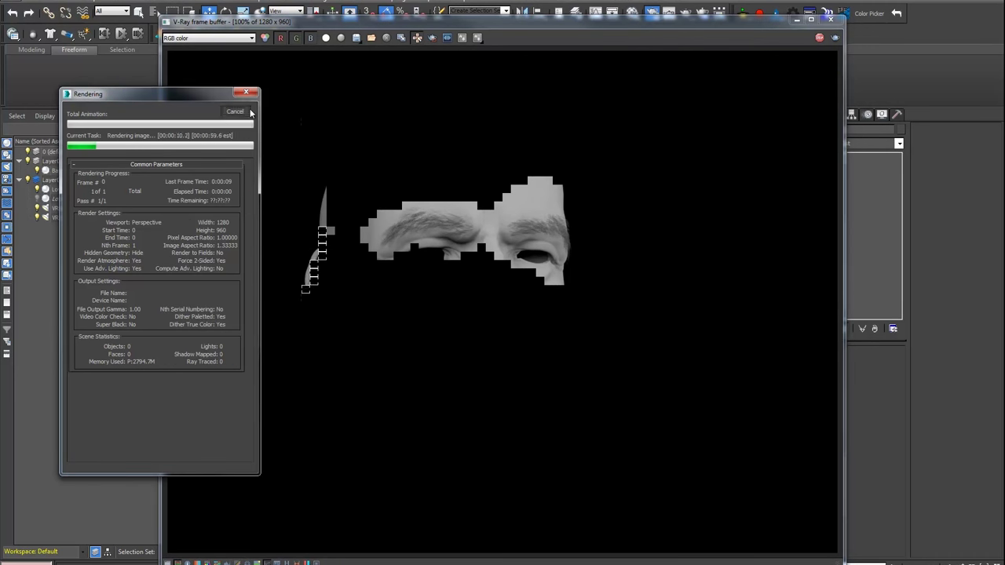
left_click(240, 111)
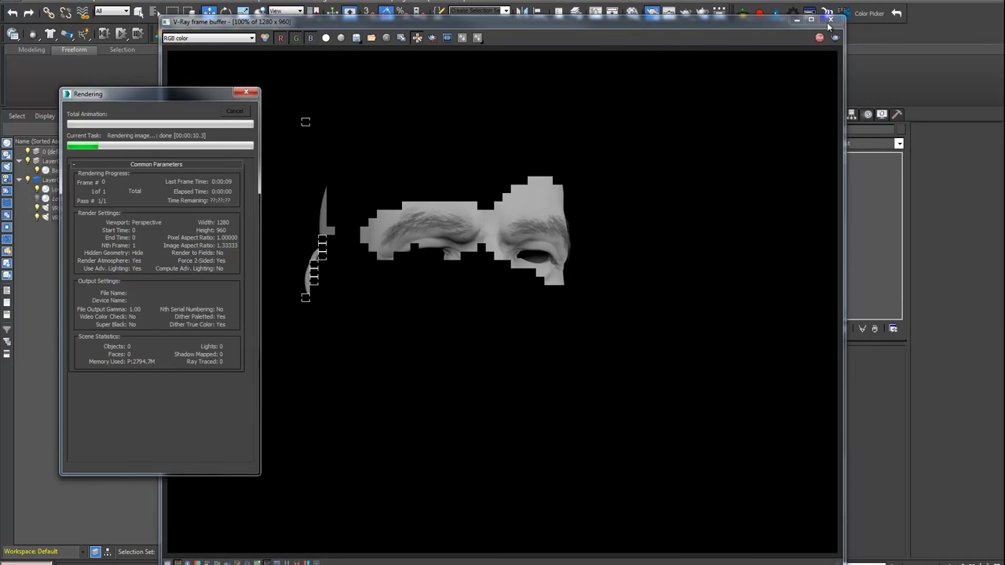
Step: Close the render window, select the Low object, and enter the surface comb's Sink Tips level
left_click(829, 19)
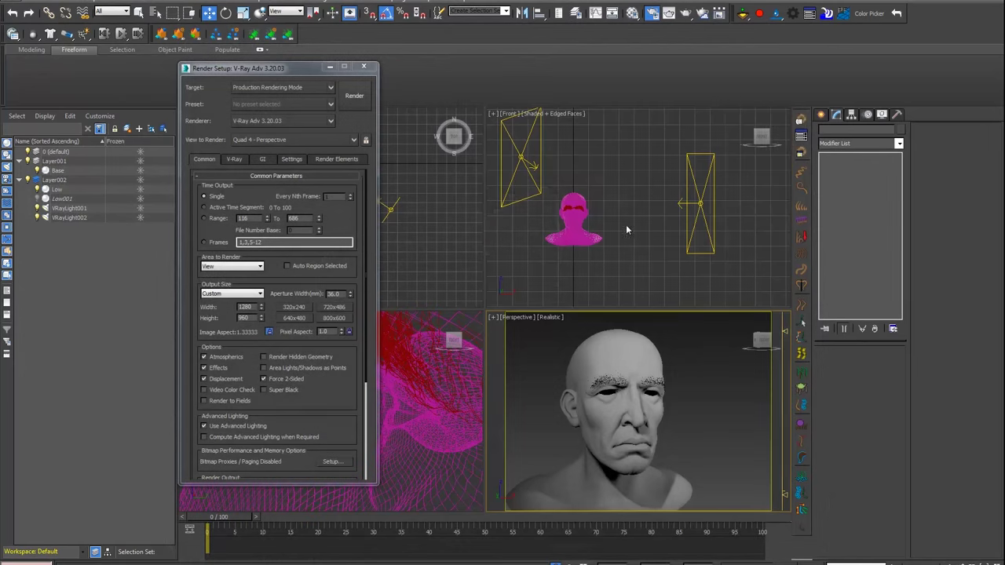
scroll(625, 224, "up", 5)
scroll(590, 217, "up", 3)
scroll(597, 200, "up", 2)
scroll(612, 192, "up", 2)
left_click(624, 187)
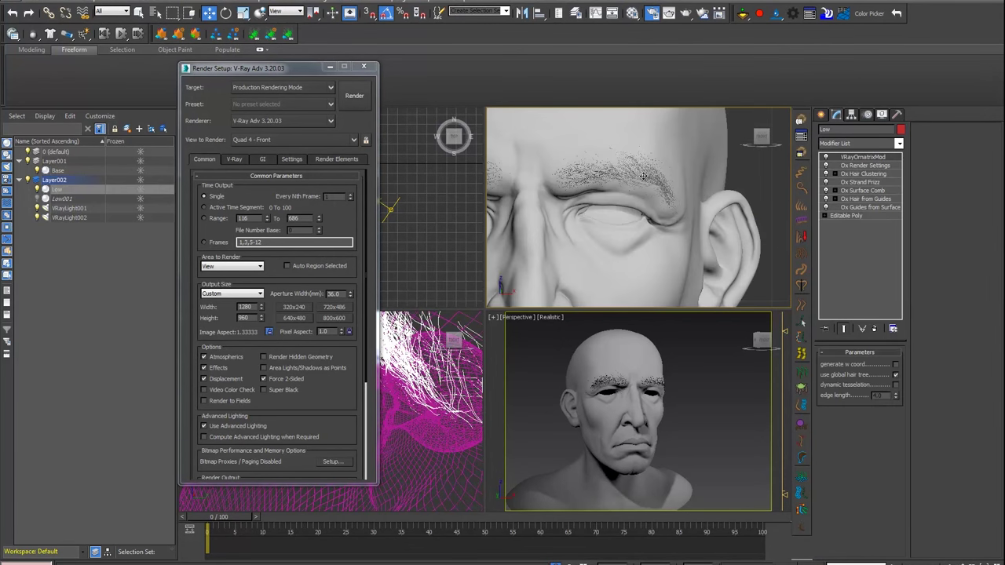
scroll(640, 179, "up", 2)
left_click(875, 191)
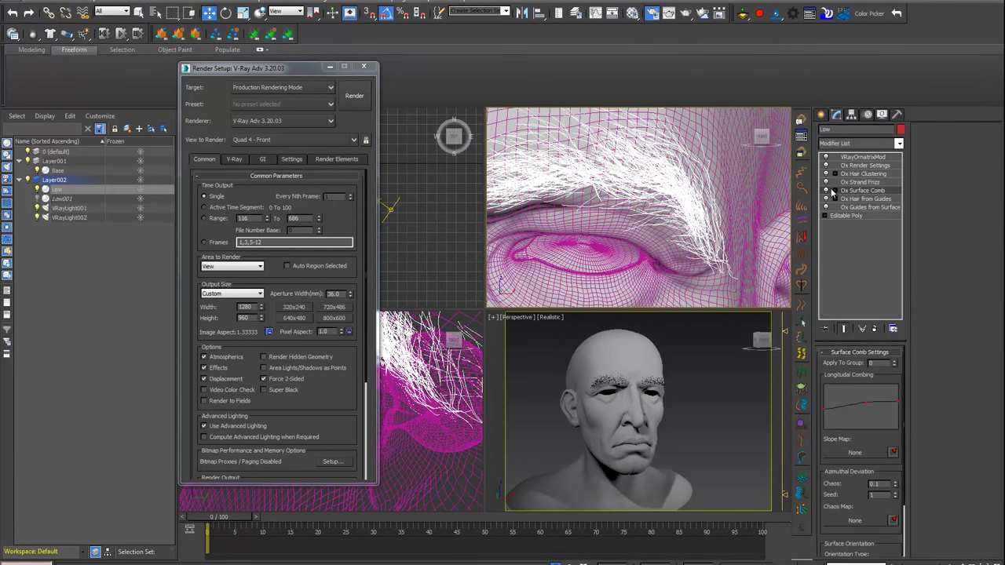
left_click(834, 191)
left_click(854, 205)
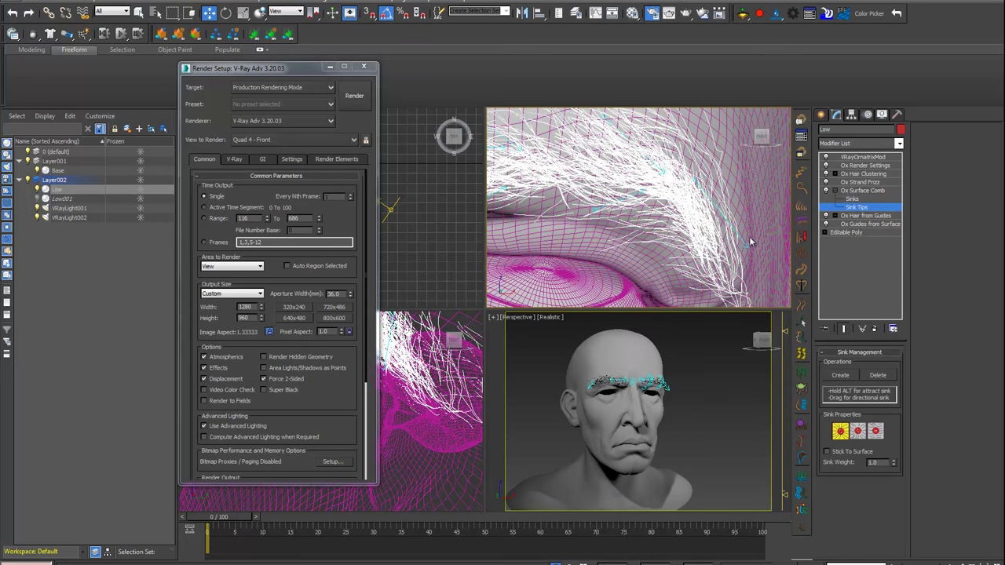
Step: Add sinks at the outer and inner brow and move the sink up to recomb hair
left_click_drag(747, 239, 744, 208)
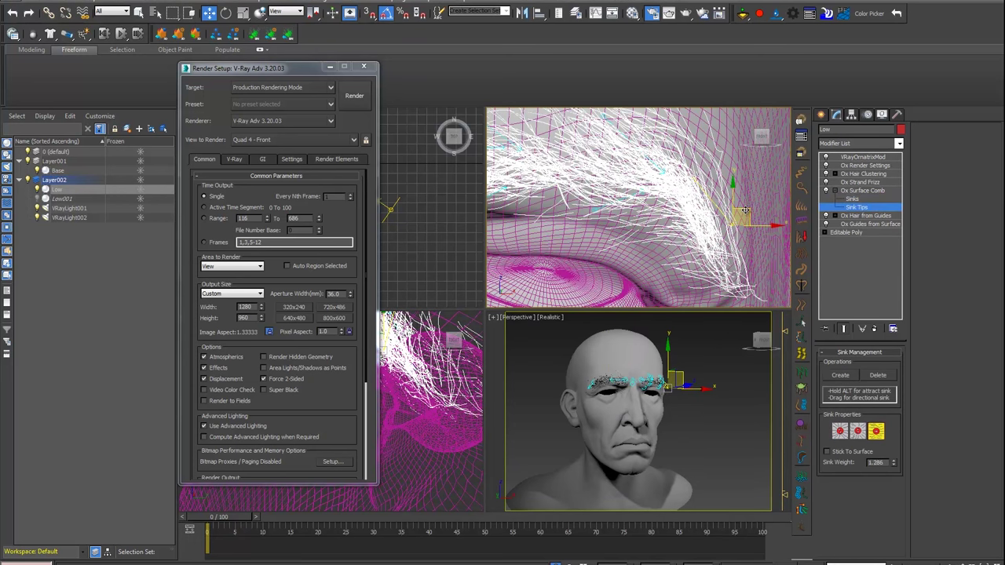
middle_click_drag(734, 255, 721, 228)
middle_click_drag(680, 175, 639, 168)
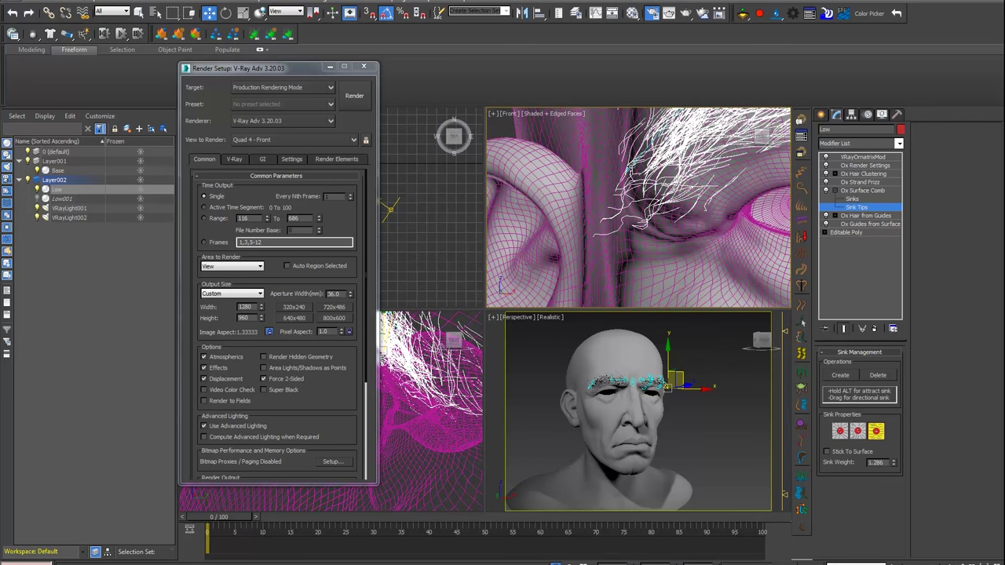
mouse_move(630, 165)
left_mouse_down()
mouse_move(665, 167)
mouse_move(661, 149)
left_mouse_up()
middle_click_drag(628, 408, 643, 424, "alt")
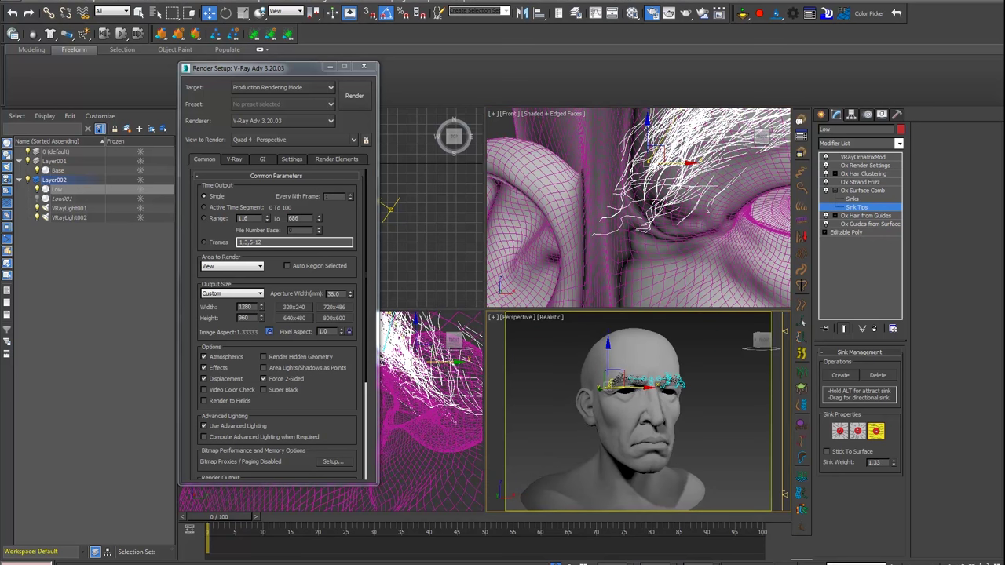
Step: In the maximized Perspective view, pull the sink down-left to re-comb the brow hairs
key("alt+w")
middle_click_drag(612, 330, 572, 347, "alt")
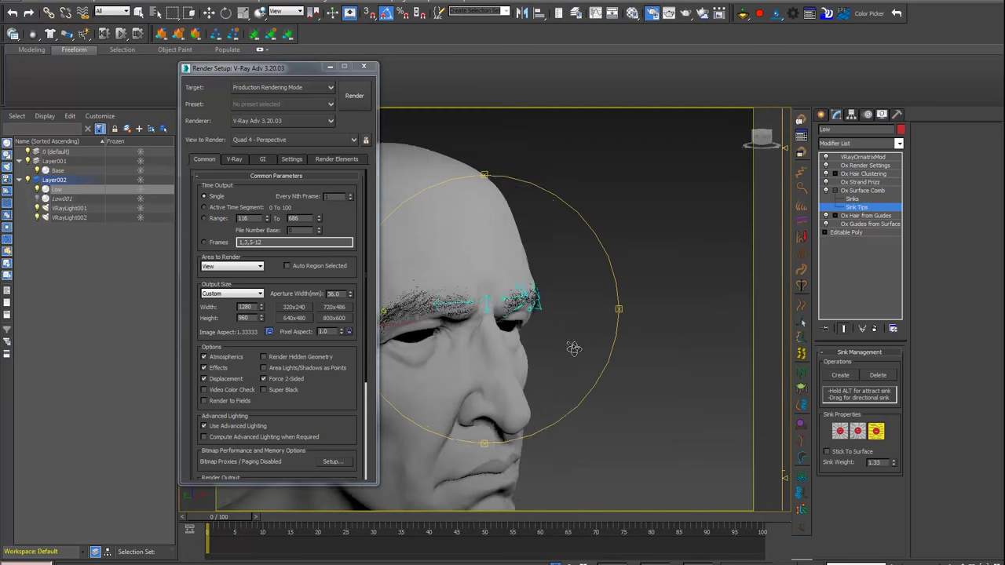
scroll(511, 292, "up", 5)
key("w")
scroll(511, 292, "up", 2)
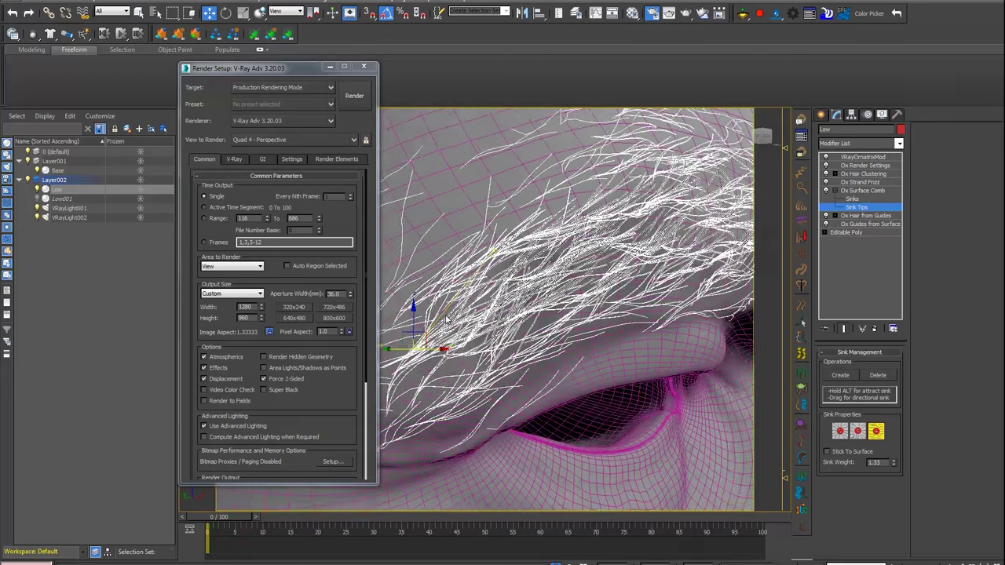
middle_click_drag(549, 314, 588, 310, "alt")
key("F4")
left_click_drag(532, 283, 515, 301)
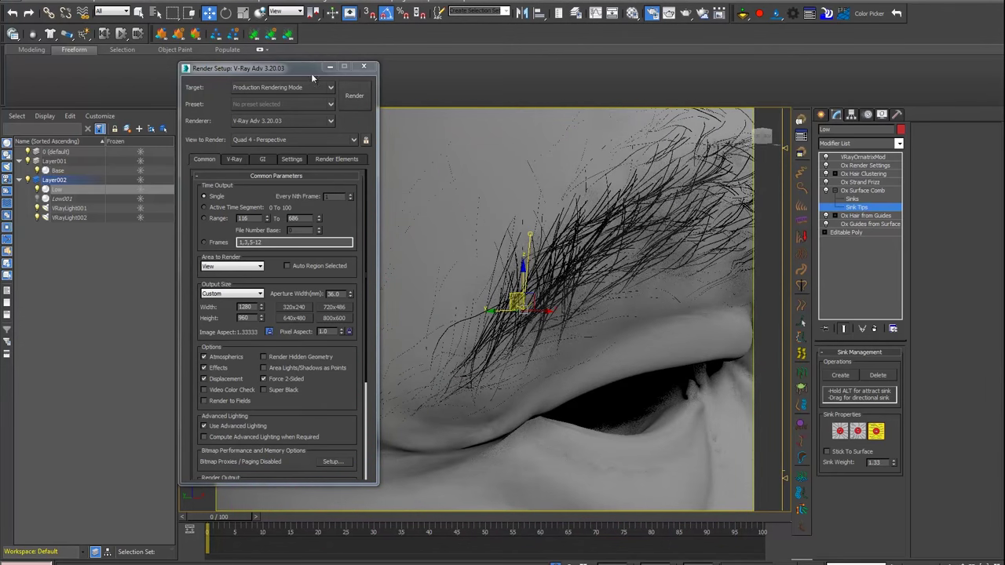
Step: Close Render Setup and show the viewport as Shaded with edged faces, framing the brows
left_click(364, 67)
left_click(243, 114)
left_click(272, 137)
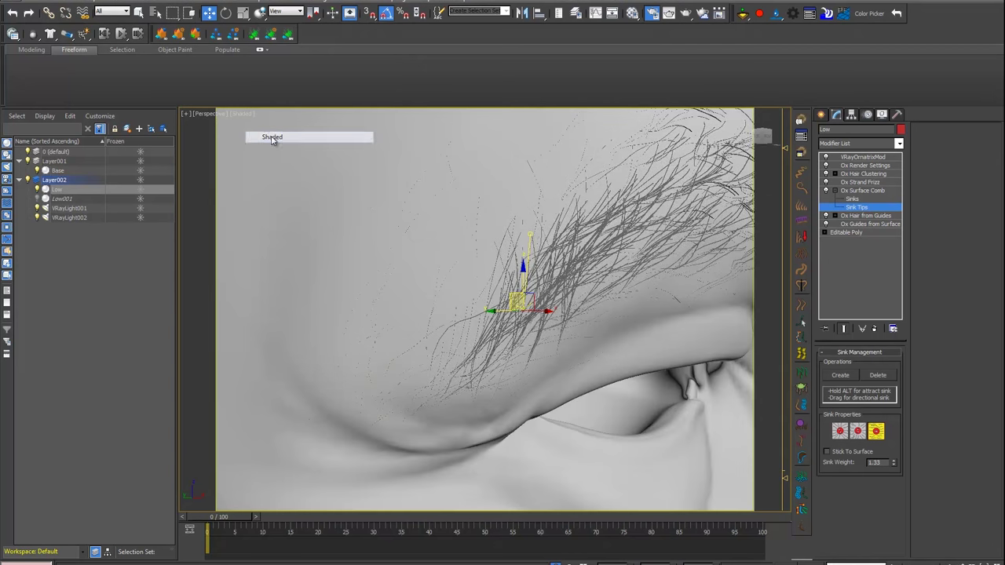
middle_click_drag(272, 139, 541, 258, "alt")
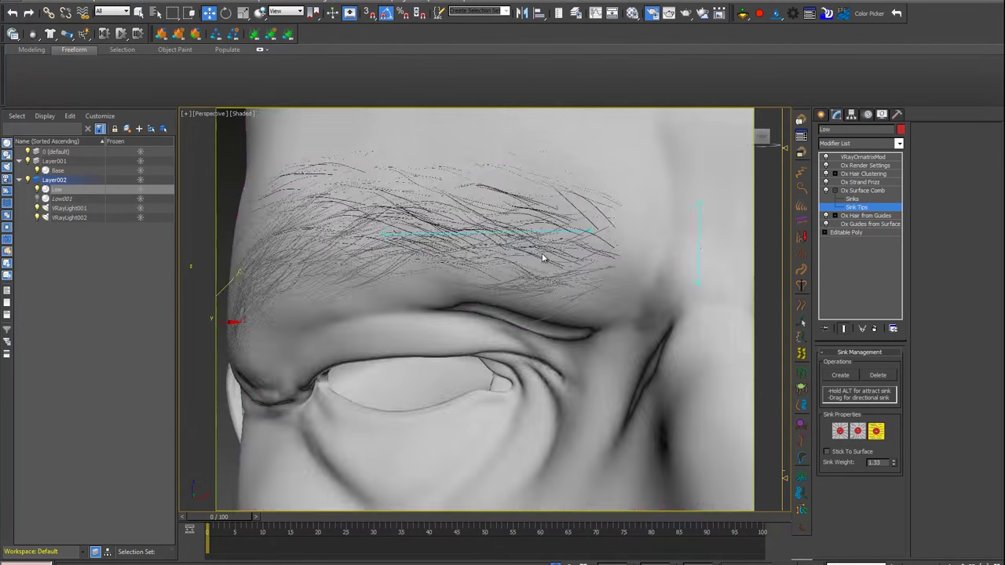
scroll(541, 257, "down", 5)
key("F4")
mouse_move(542, 257)
middle_mouse_down("alt")
mouse_move(526, 271)
mouse_move(488, 275)
mouse_move(609, 276)
middle_mouse_up("alt")
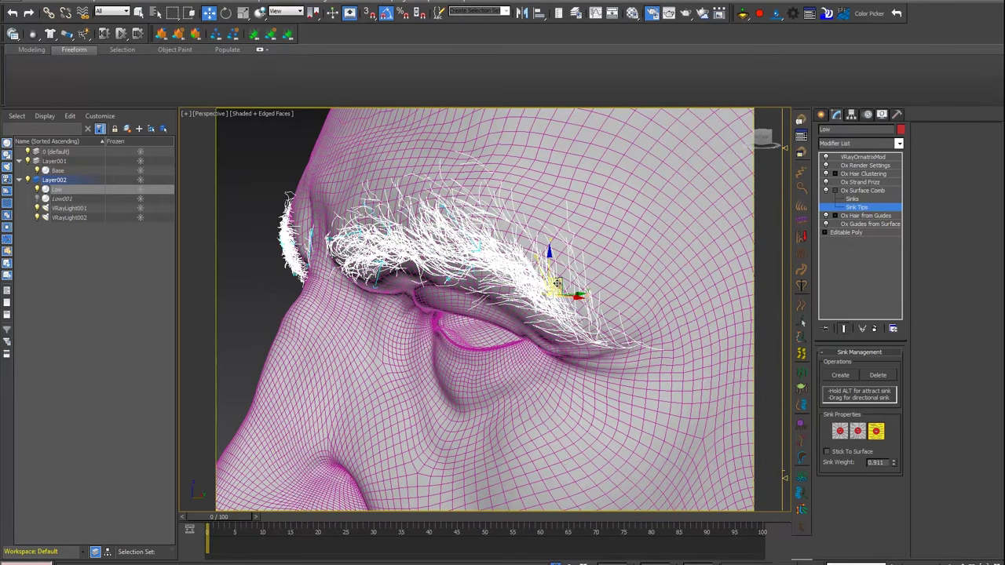
Step: Move the sink down-right and its tip outward and up to bend the outer brow hairs
left_click_drag(556, 285, 558, 290)
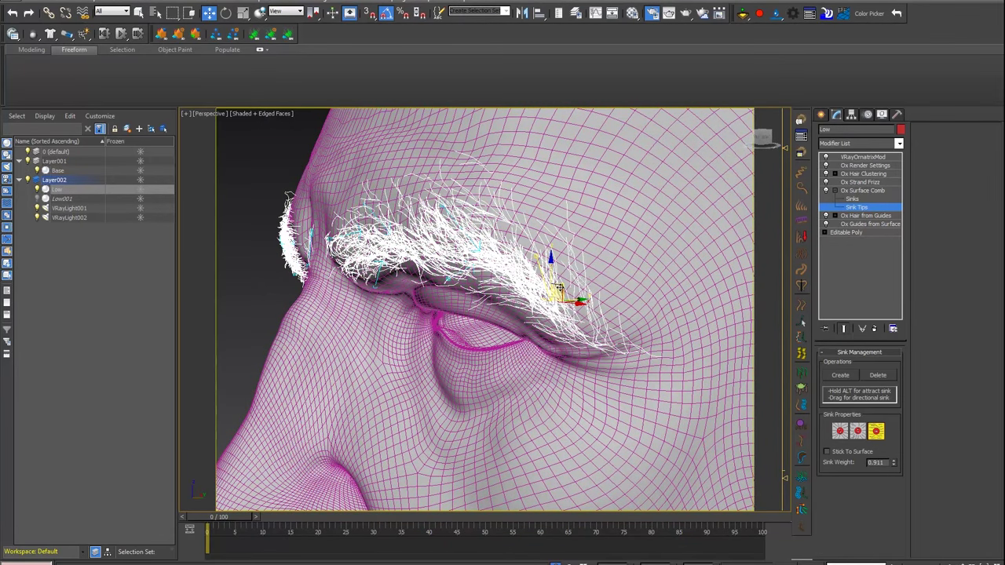
left_click(854, 198)
left_click_drag(543, 244, 576, 286)
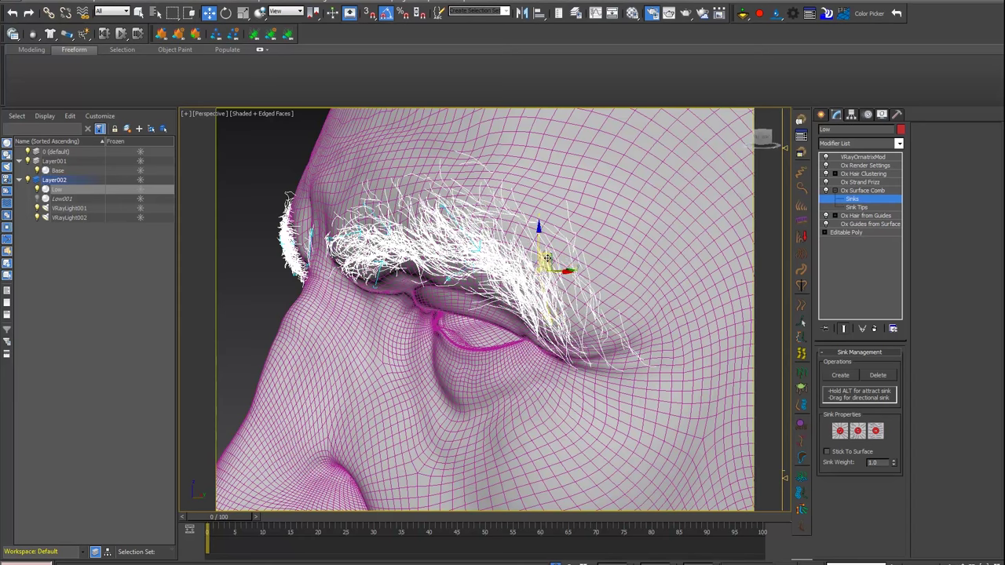
left_click(849, 207)
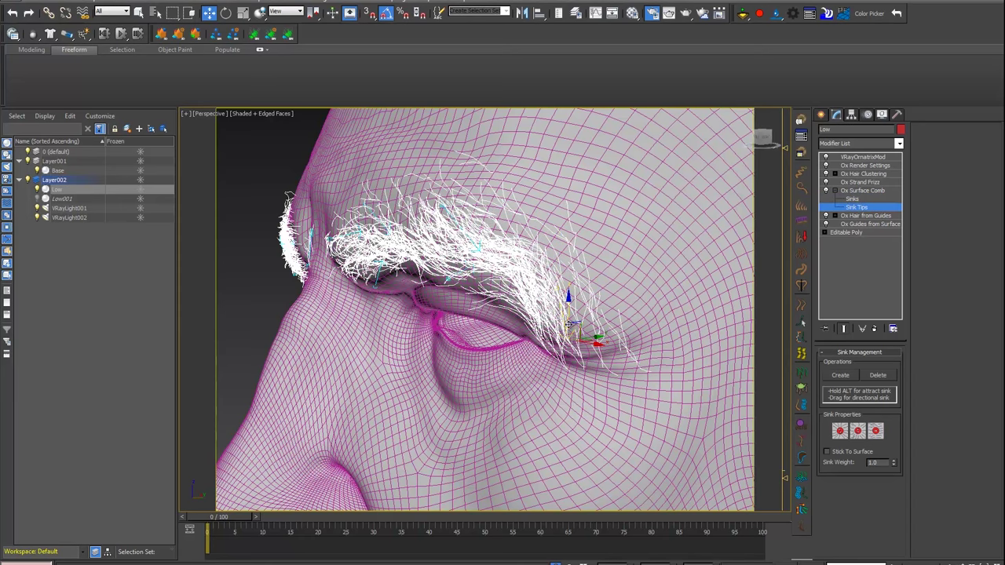
left_click_drag(589, 333, 574, 287)
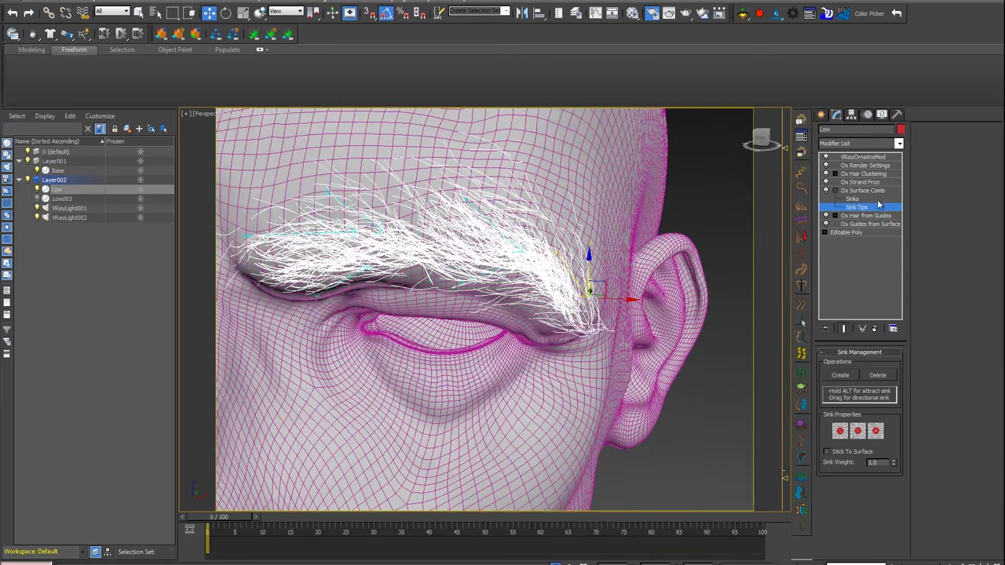
Step: Return to the surface comb settings and check the brows from a frontal view
left_click(878, 206)
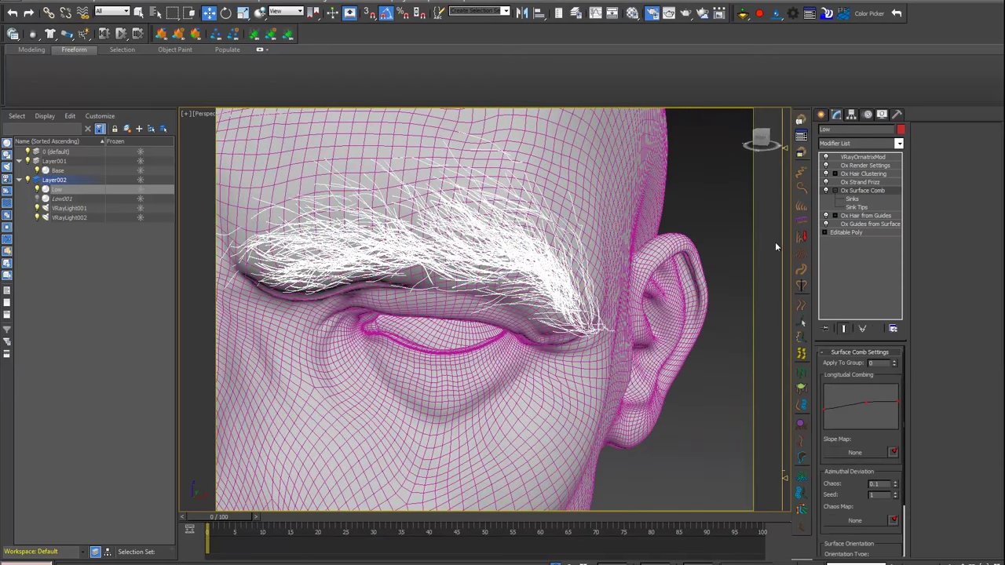
key("F4")
middle_click_drag(595, 224, 539, 230, "alt")
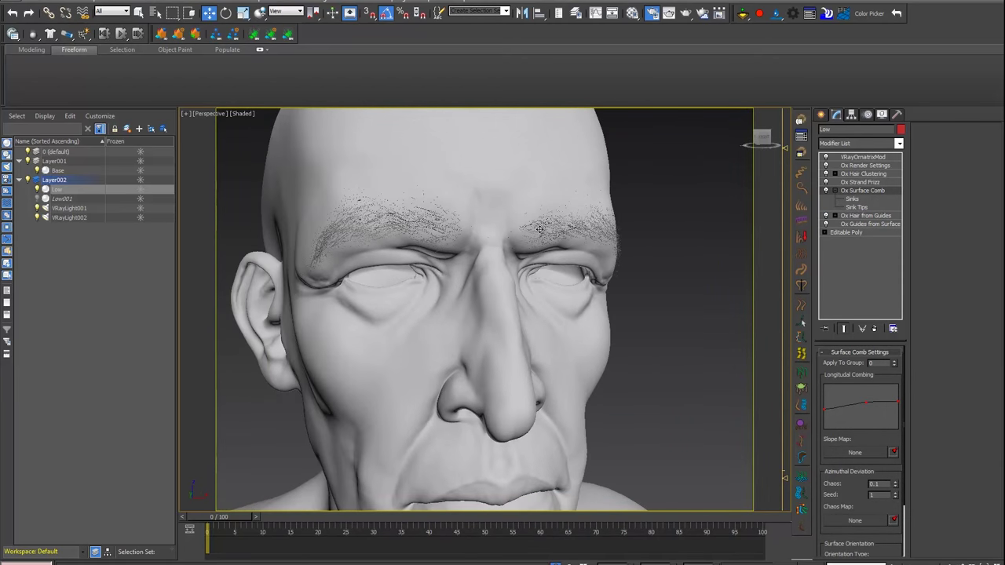
key("F4")
Step: Create three directional sinks across the inner brow hairs between the eyebrows
left_click(852, 201)
scroll(564, 210, "up", 5)
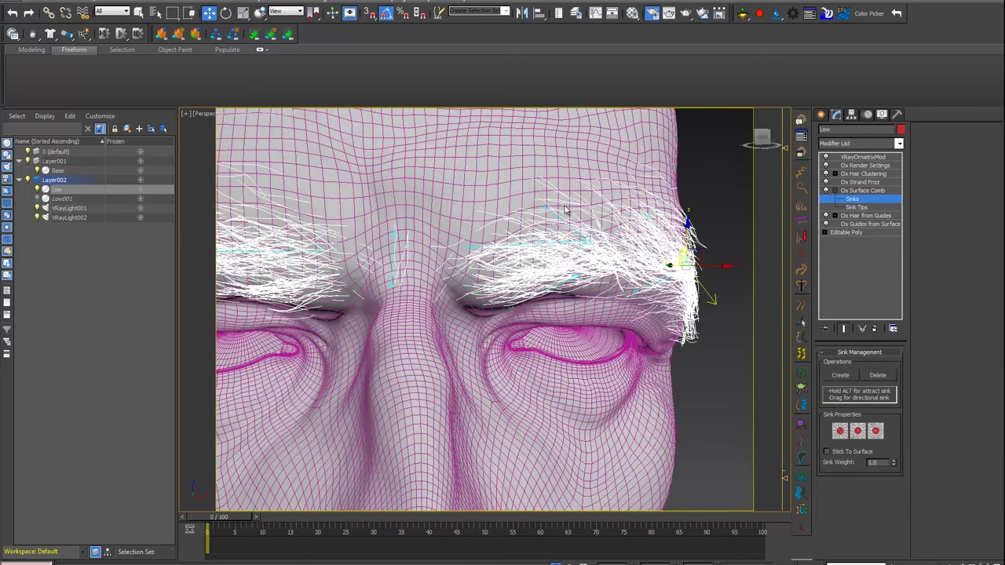
left_click(842, 376)
mouse_move(456, 269)
left_mouse_down()
mouse_move(447, 217)
mouse_move(437, 221)
left_mouse_up()
mouse_move(330, 256)
left_mouse_down()
mouse_move(341, 227)
mouse_move(437, 231)
left_mouse_up()
middle_click_drag(388, 249, 489, 269, "alt")
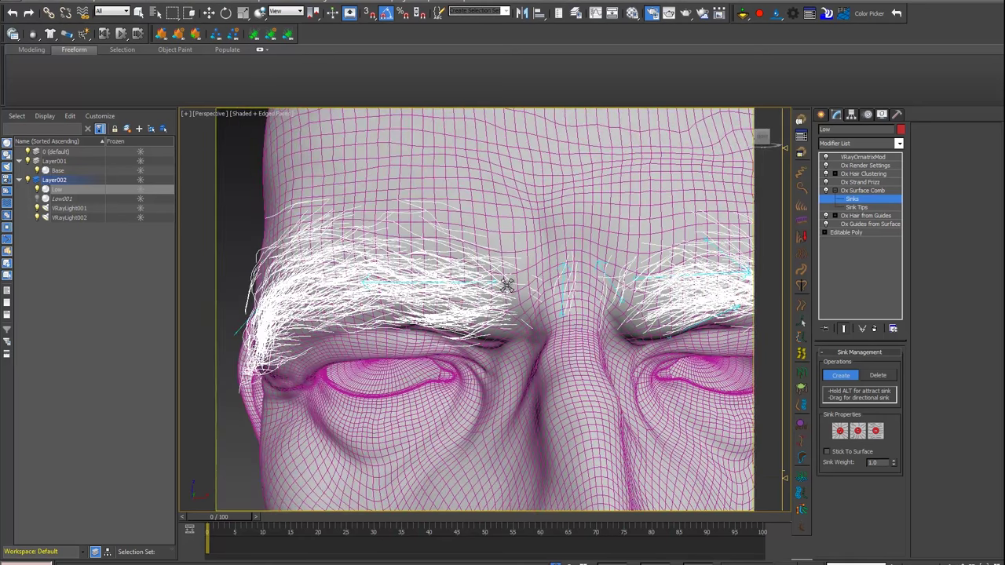
left_click_drag(489, 270, 510, 255)
Step: Leave sink editing, select VRayOrnatrixMod, and hide the mesh edges
left_click(873, 181)
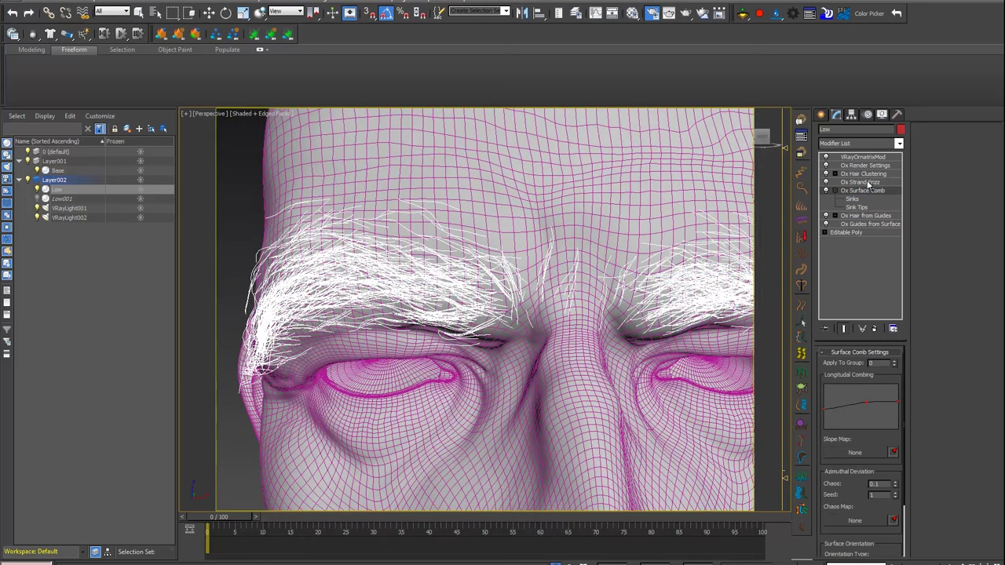
left_click(870, 165)
key("F4")
right_click(656, 297)
Step: Swap the Standard material for VRayHairMtl in the Material Editor for the eyebrow hair
left_click(663, 309)
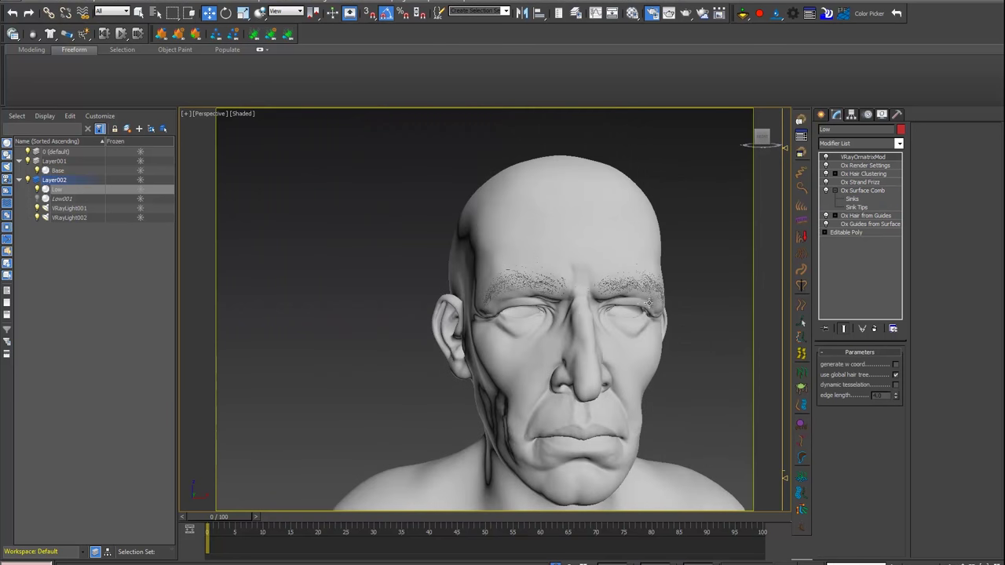
middle_click_drag(663, 308, 602, 236, "alt")
key("m")
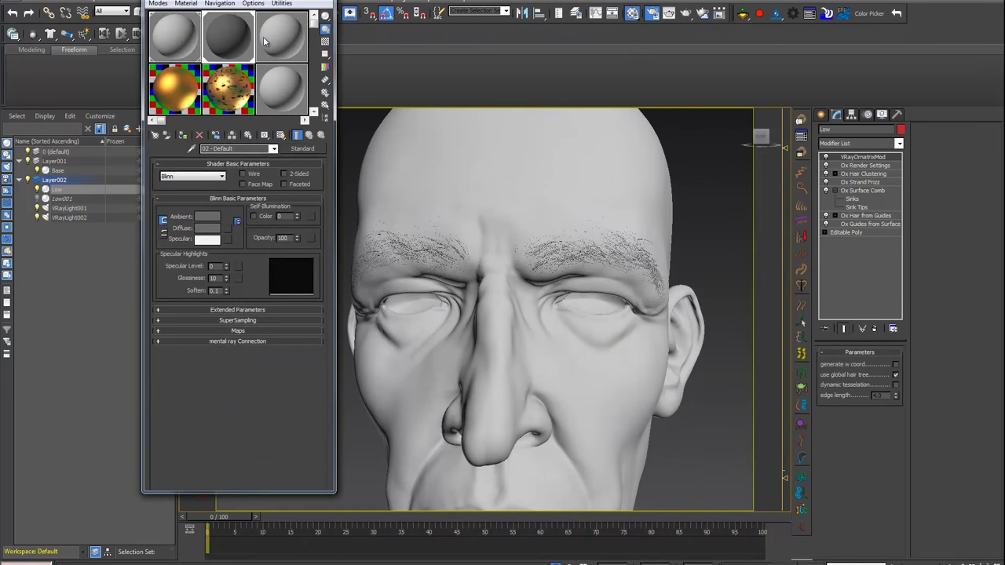
left_click(309, 153)
scroll(486, 261, "down", 5)
scroll(486, 262, "down", 3)
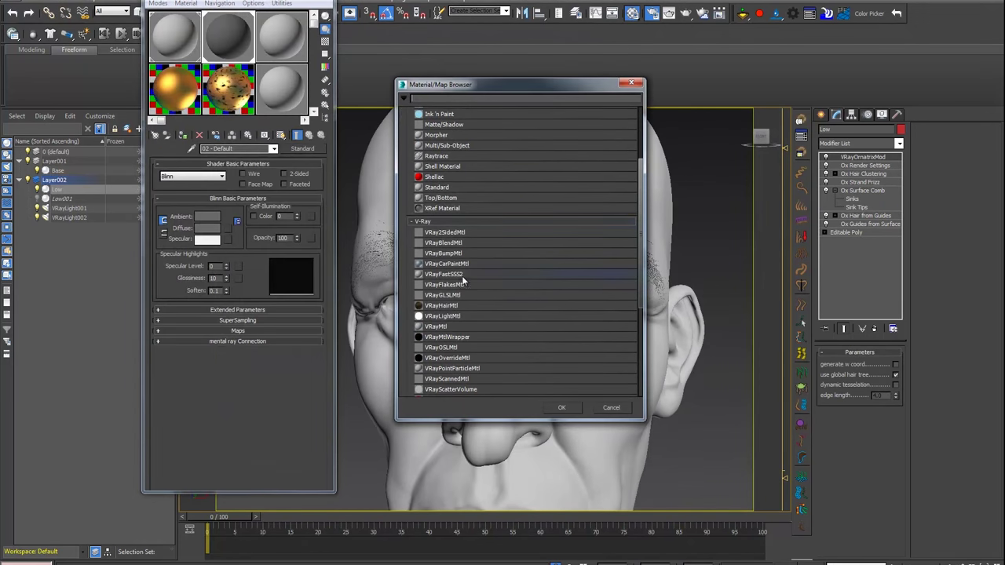
left_click(440, 306)
double_click(441, 307)
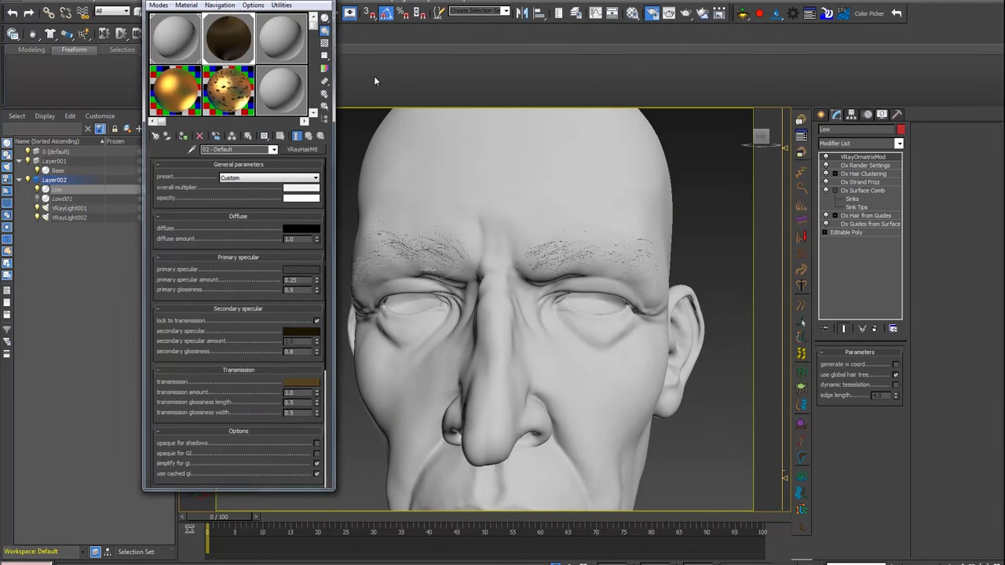
key("m")
left_click(652, 13)
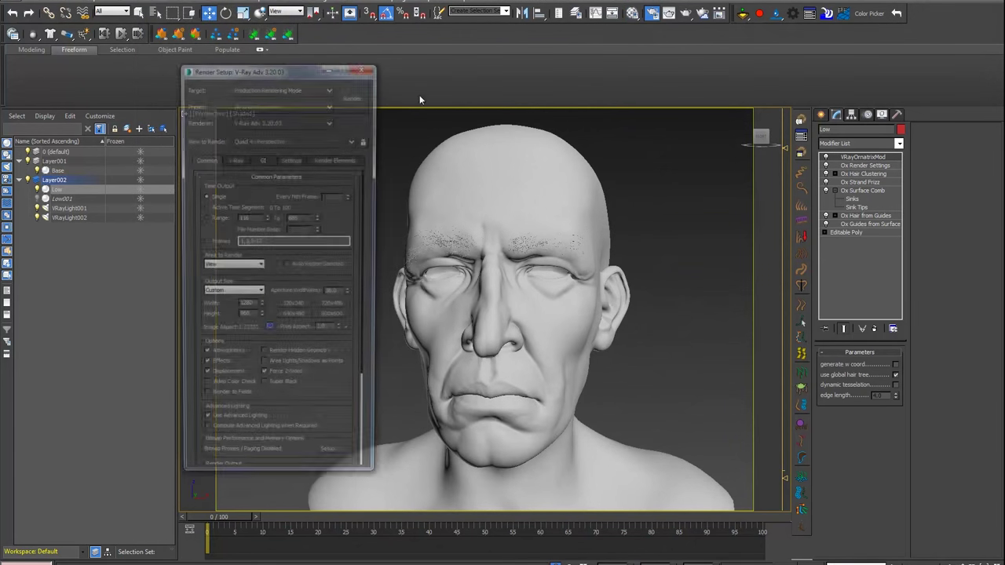
Step: Render the Perspective view at 800 × 600 and inspect the eyebrows in the frame buffer
left_click(352, 93)
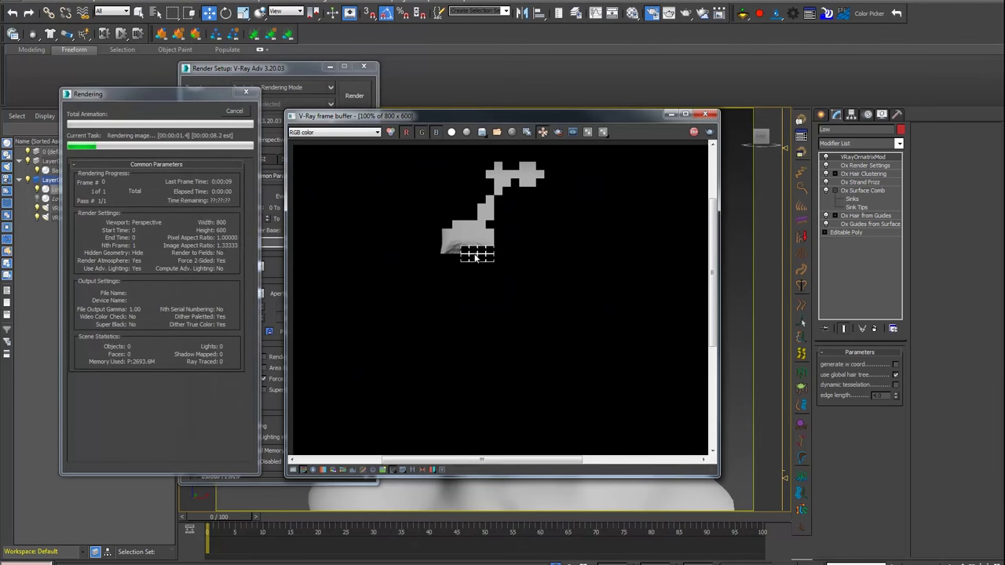
scroll(471, 243, "up", 1)
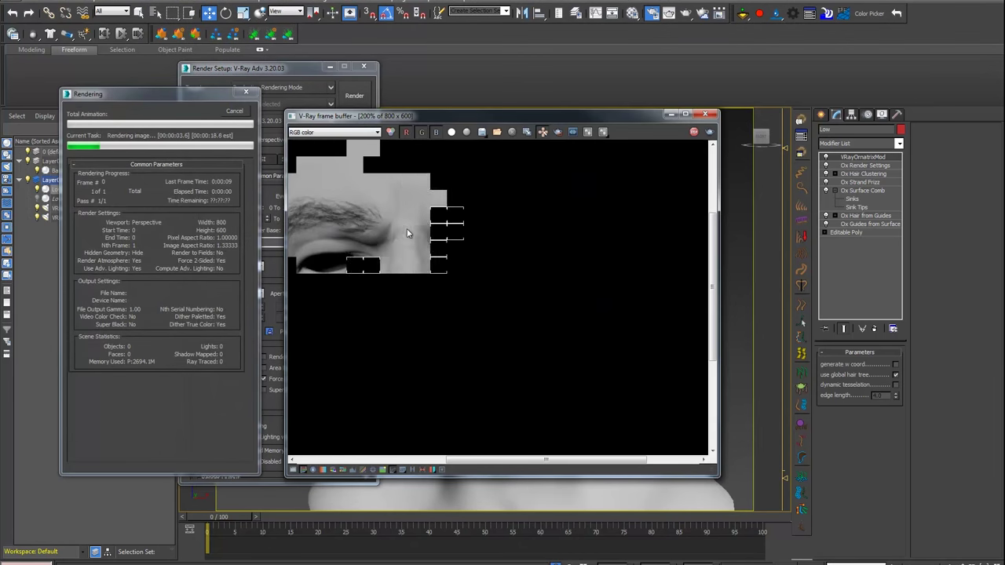
scroll(458, 255, "down", 1)
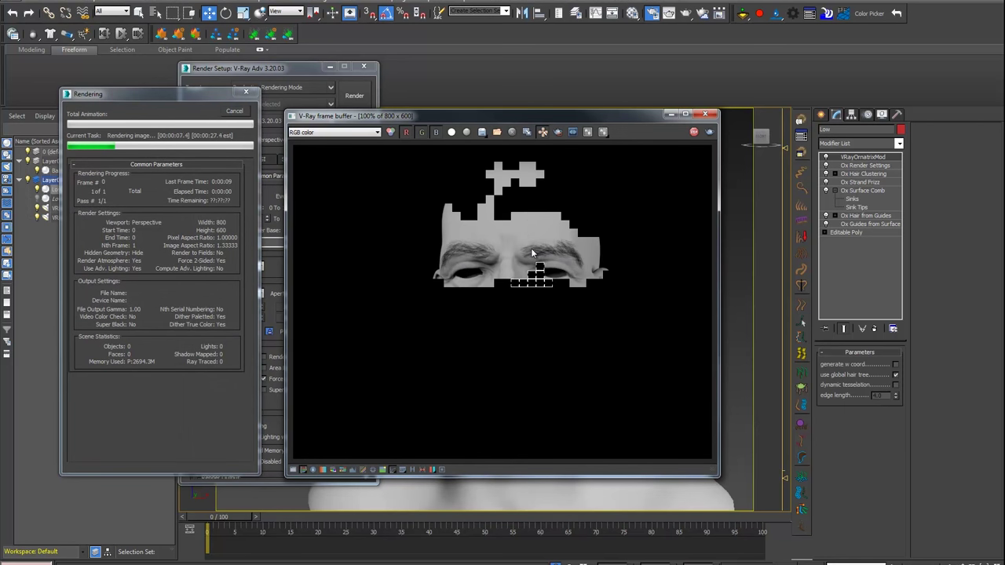
scroll(529, 256, "up", 1)
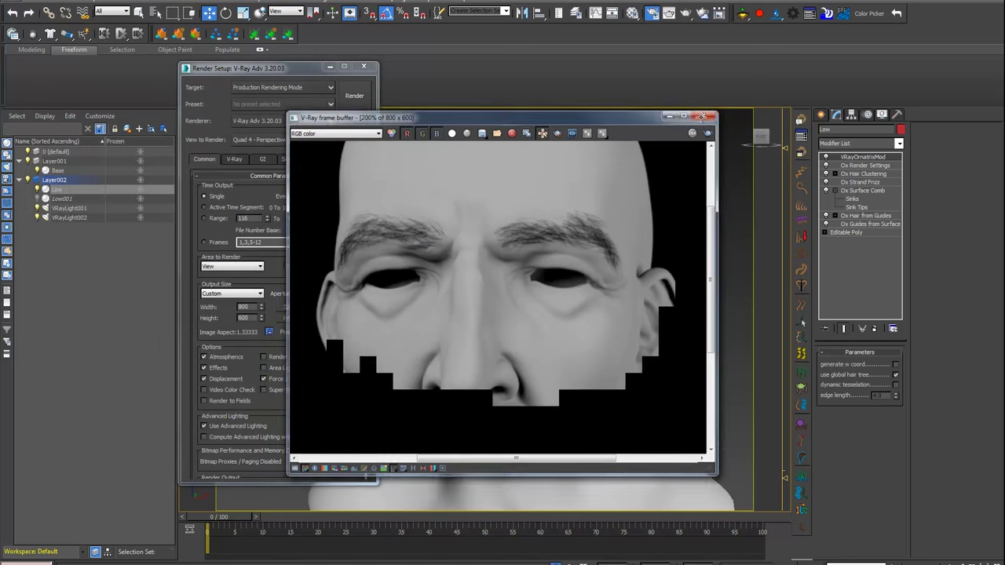
Step: Close the render windows and set the Ox Render Settings Global Radius to 0.03
left_click(703, 114)
left_click(838, 167)
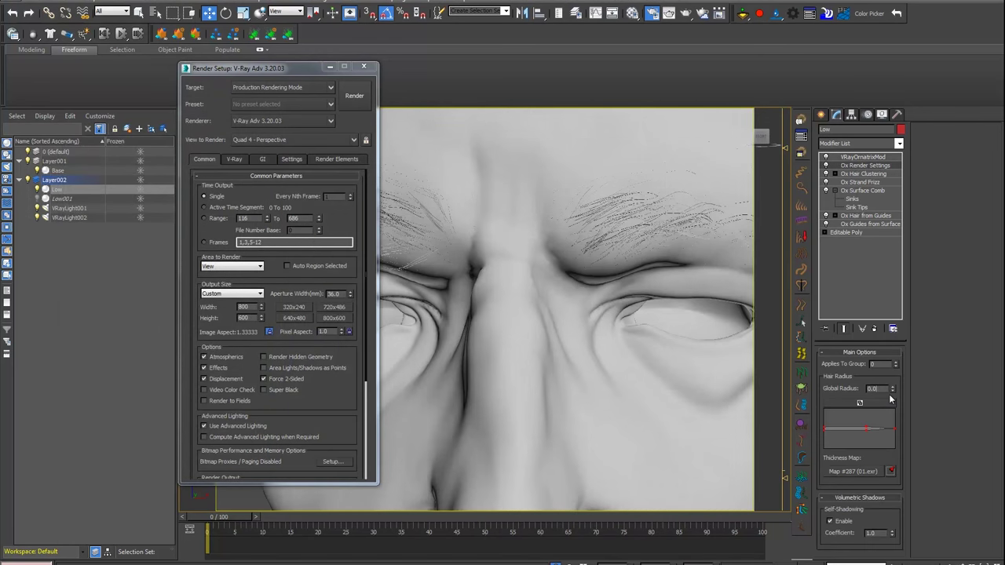
scroll(536, 230, "down", 5)
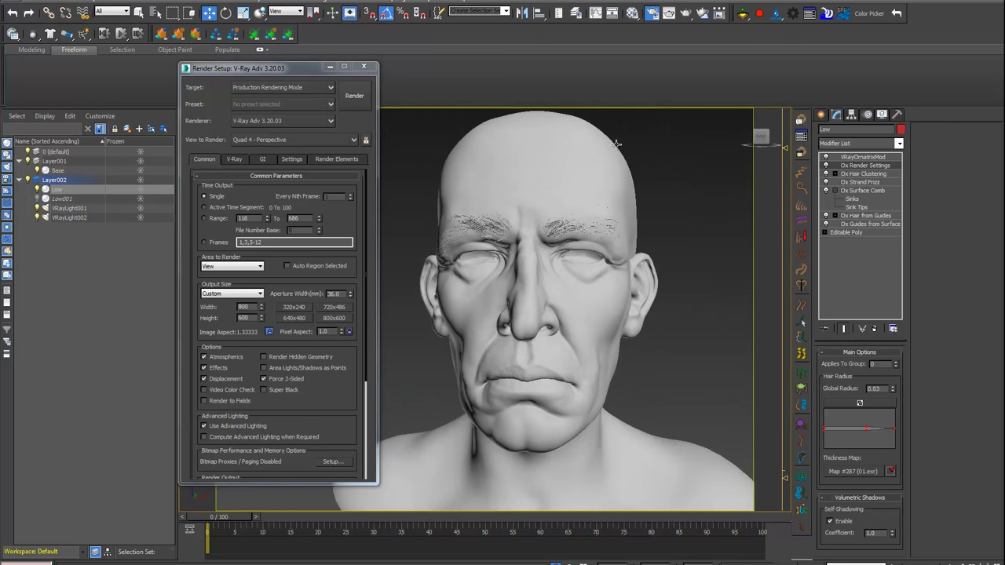
scroll(616, 143, "up", 3)
Step: Re-render with Shift+Q, steering rendering to the right eyebrow and then the left eye
key("shift+q")
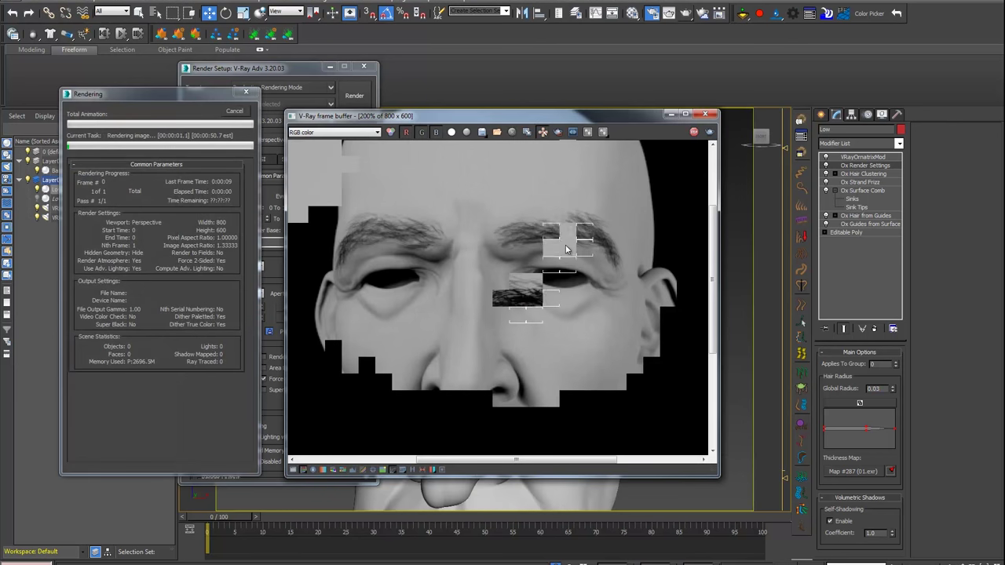
middle_click_drag(503, 294, 518, 244)
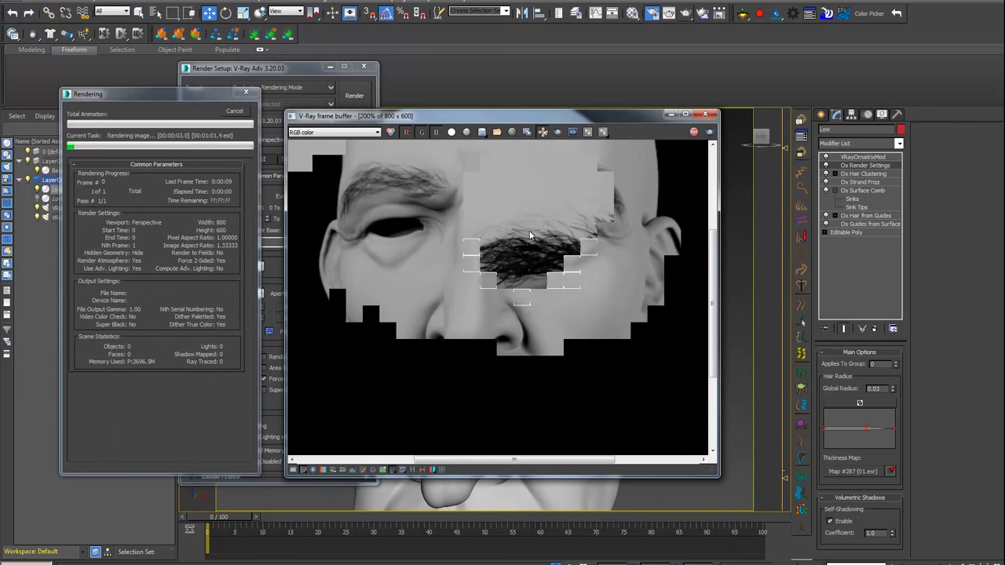
middle_click_drag(602, 229, 568, 208)
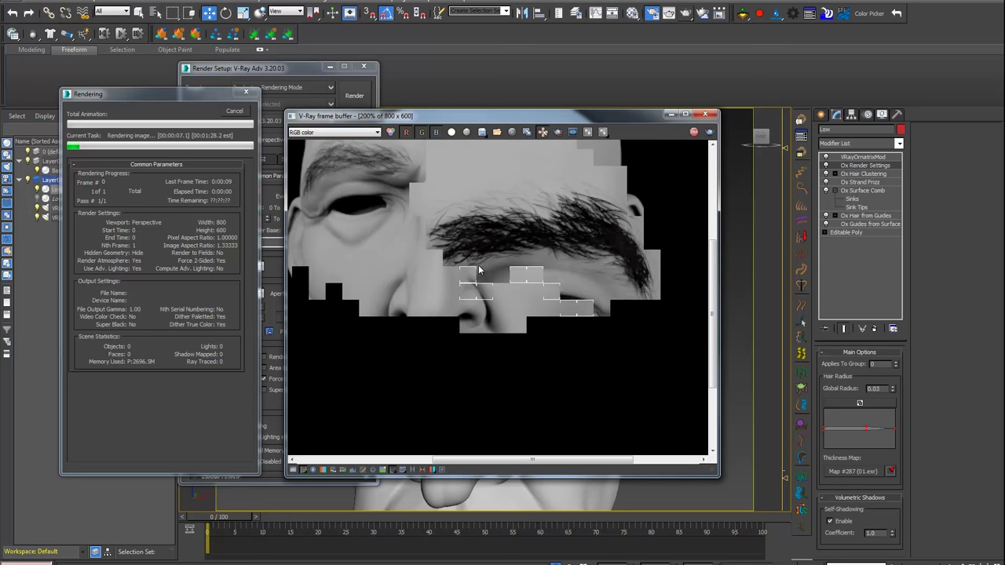
middle_click_drag(412, 264, 512, 264)
scroll(511, 263, "down", 2)
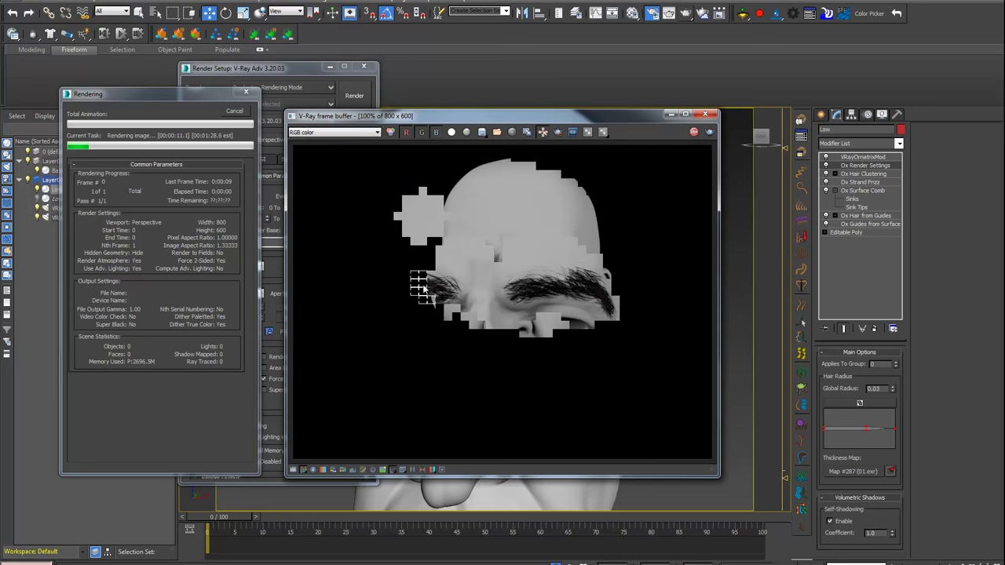
scroll(486, 264, "up", 2)
scroll(511, 263, "down", 2)
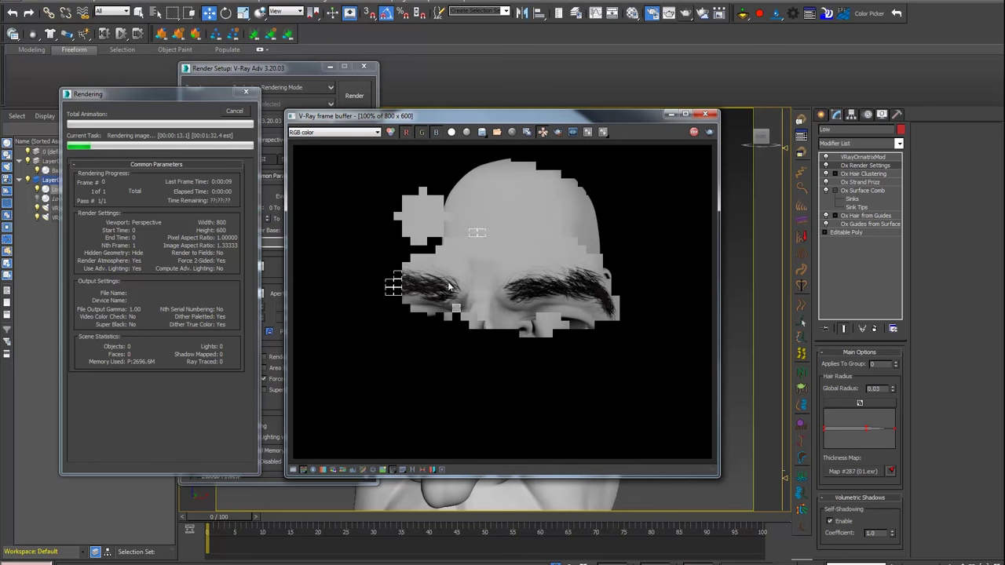